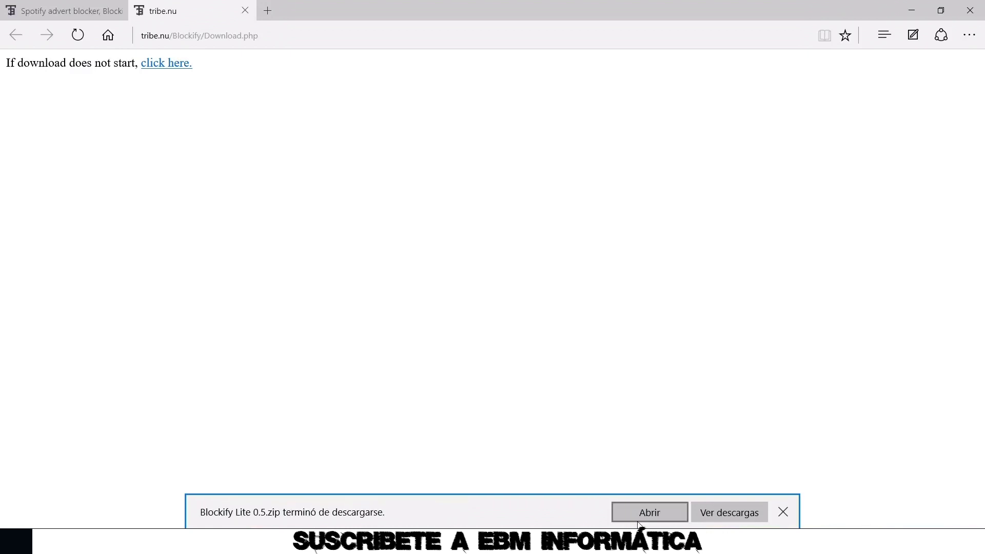
Open Blockify Lite 0.5.zip from Edge's download bar and extract Blockify Lite 0.5.exe onto the desktop
left_click(650, 513)
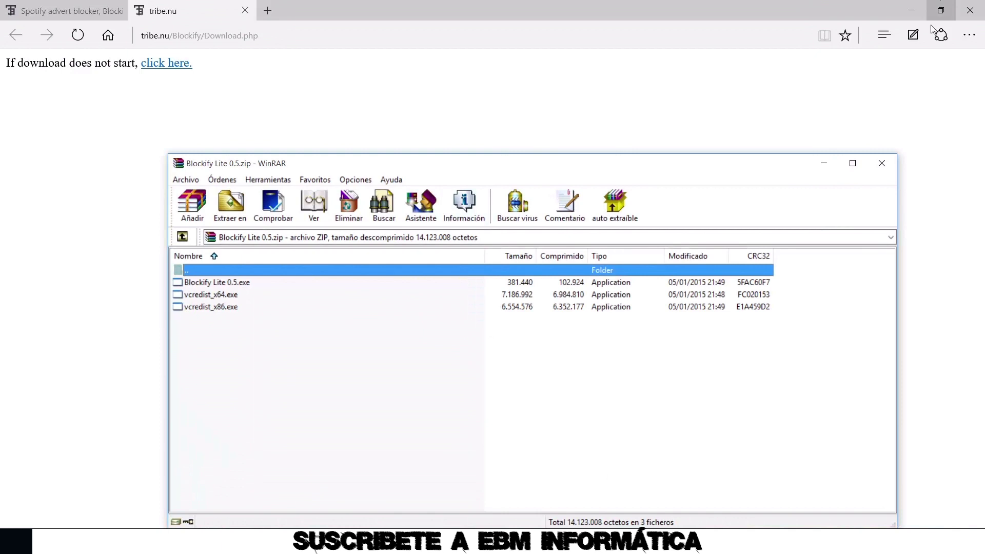
left_click(923, 10)
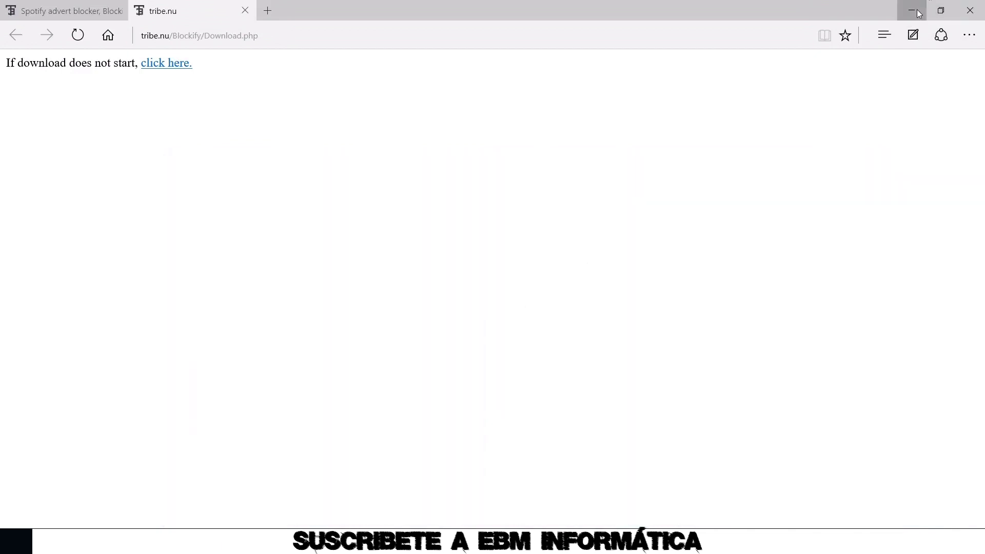
left_click_drag(215, 285, 322, 70)
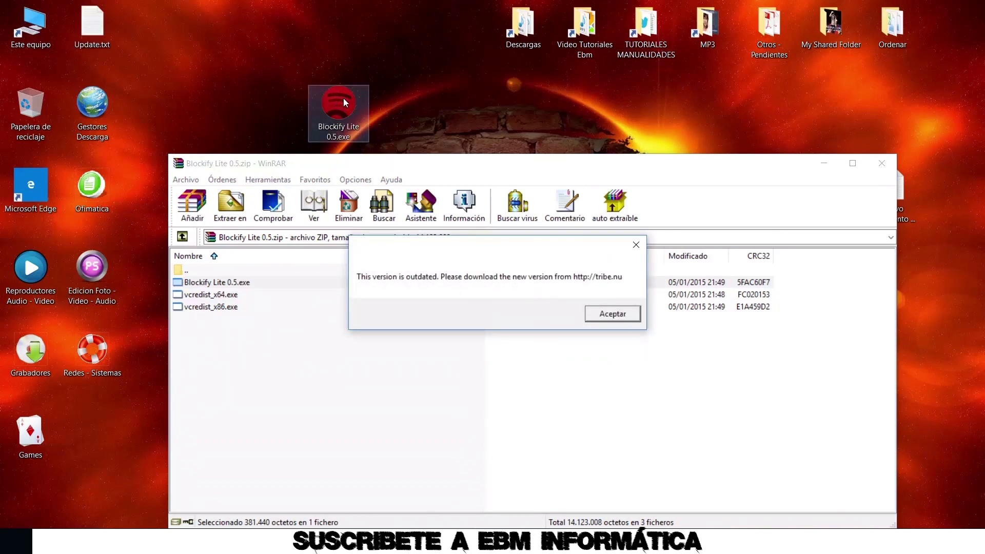
Accept the outdated-version message so Blockify Lite 0.5 launches alongside Spotify Free
left_click(610, 319)
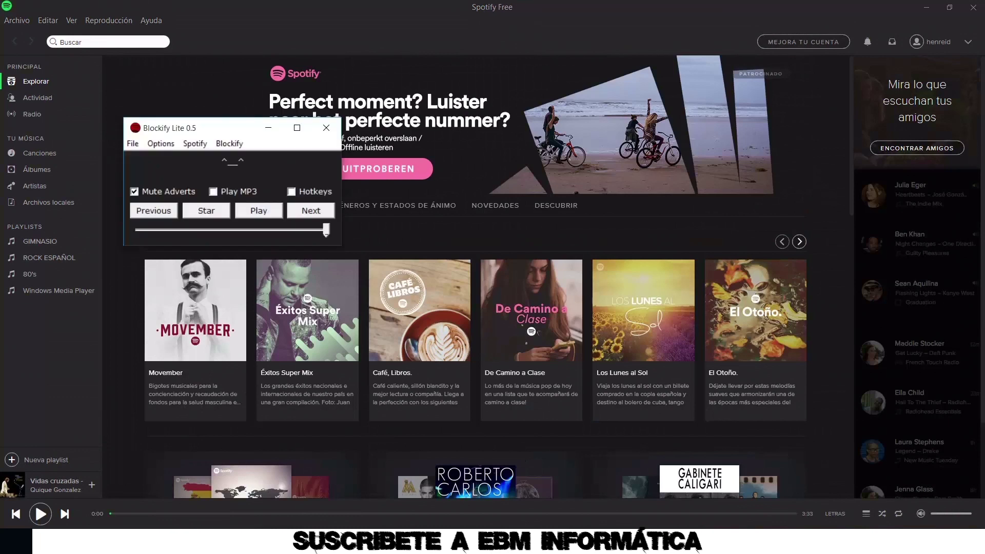
Peek at Blockify's commands, minimize Blockify and Spotify, and close the WinRAR archive
left_click(151, 148)
left_click(161, 158)
left_click(269, 129)
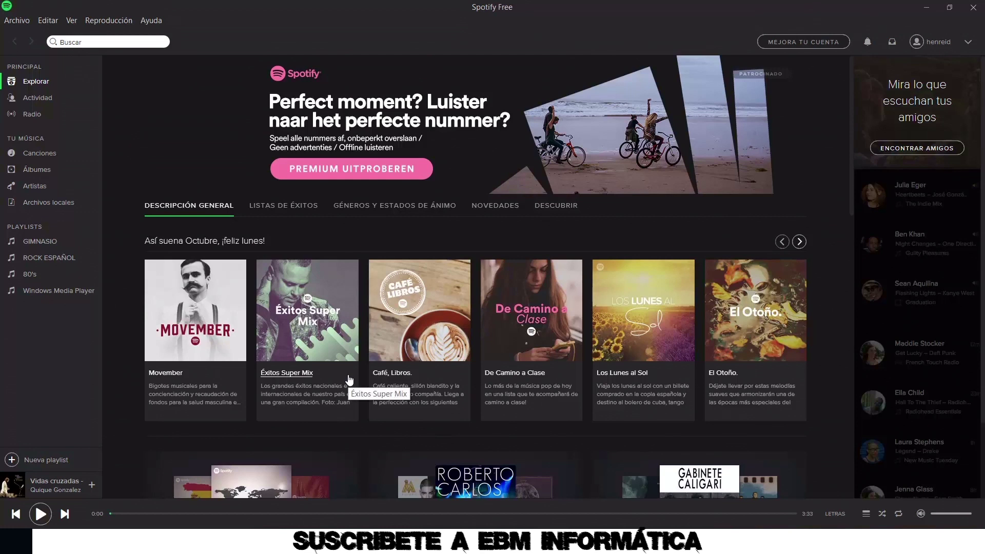
left_click(931, 9)
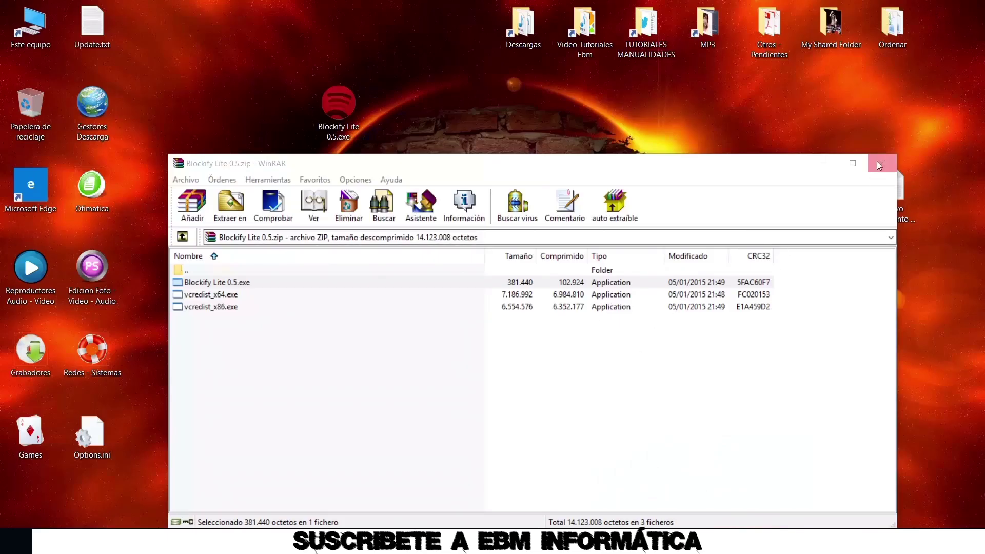
left_click(878, 164)
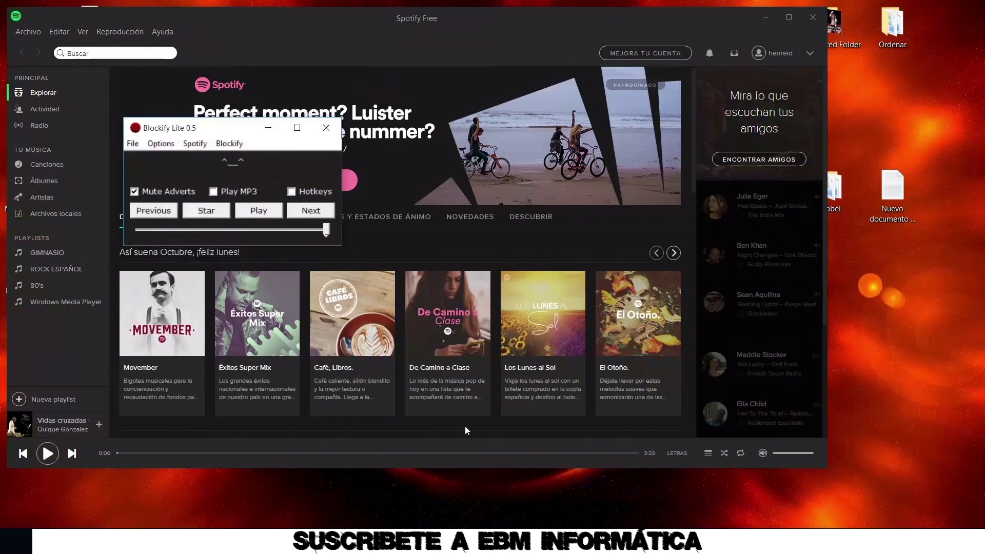
Browse Blockify's Blockify, Spotify and Options menus, then close them without changes
left_click(229, 143)
mouse_move(200, 143)
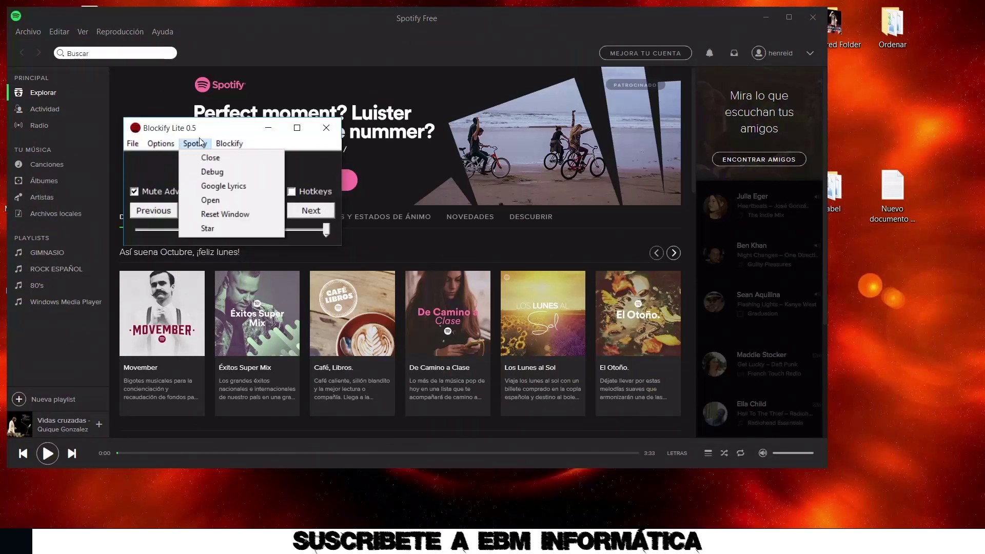
mouse_move(164, 145)
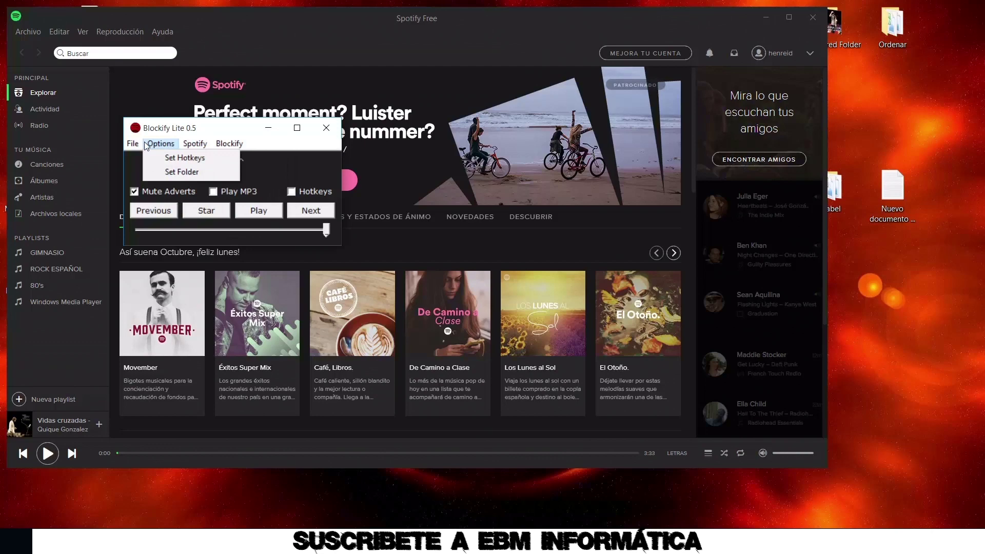
left_click(291, 148)
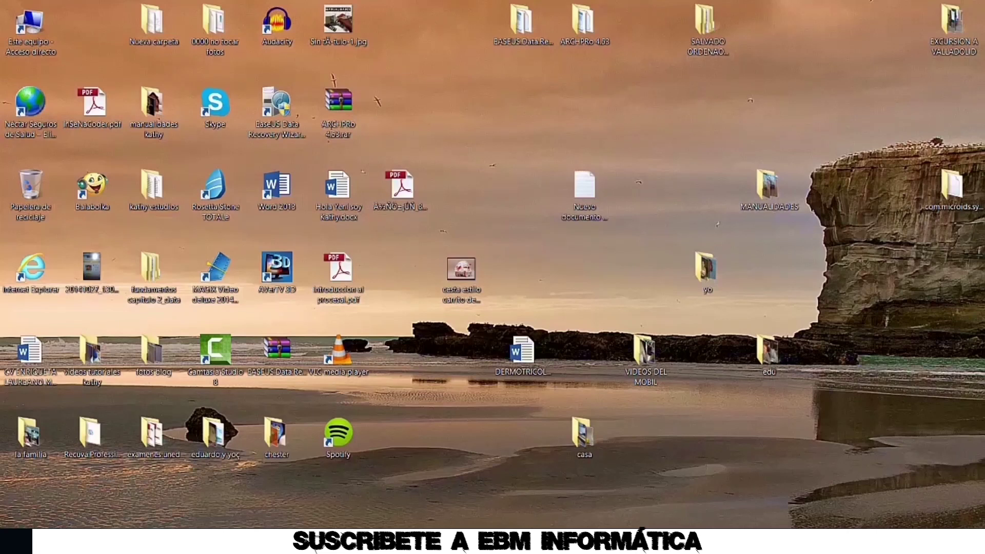
Google 'BlueLife KeyFreeze' in Internet Explorer and open the Sordum.org result
double_click(34, 274)
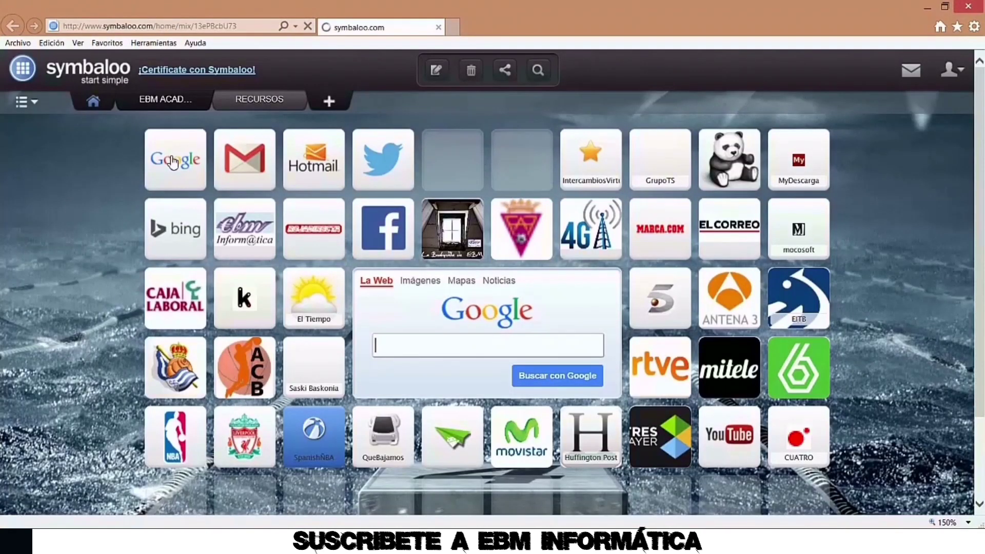
left_click(174, 163)
right_click(362, 297)
left_click(405, 345)
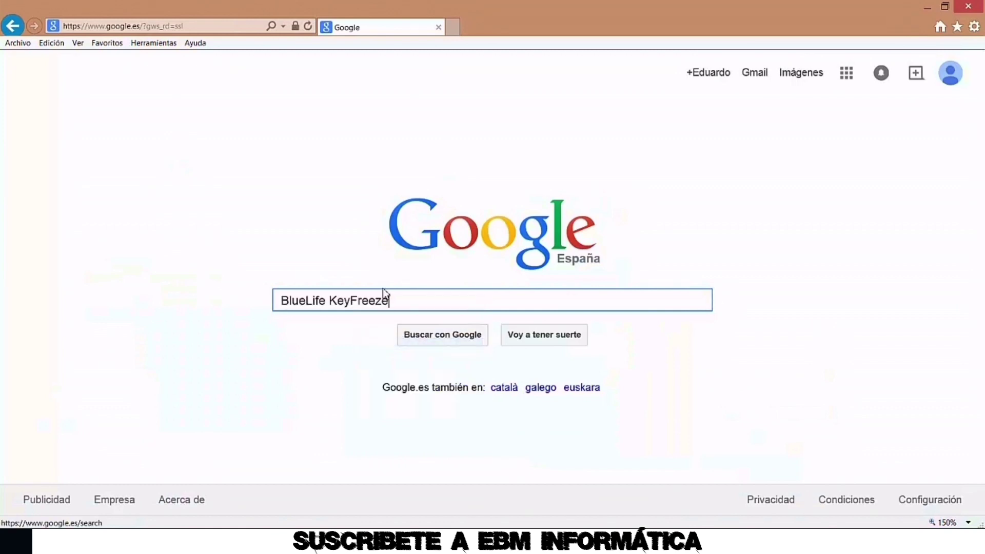
key("Return")
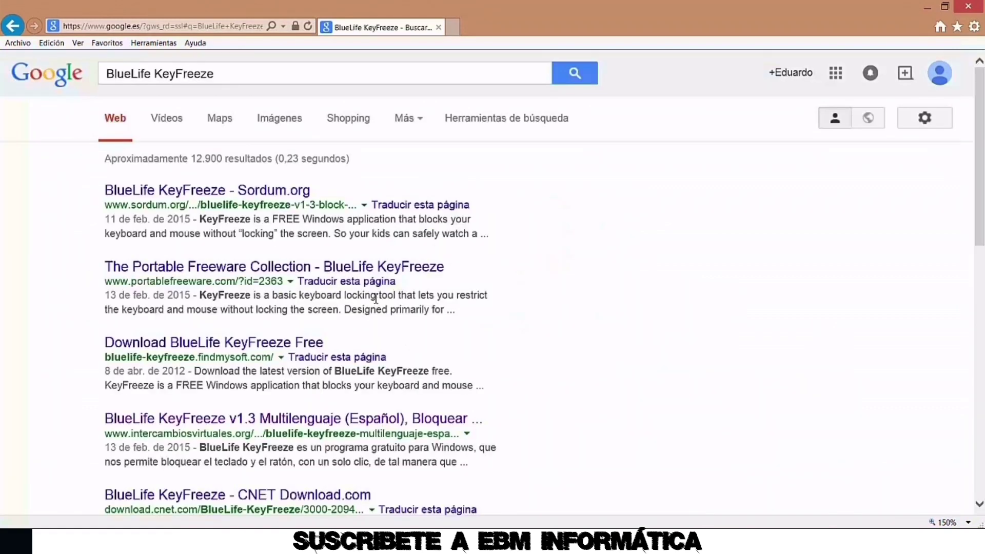
left_click(223, 198)
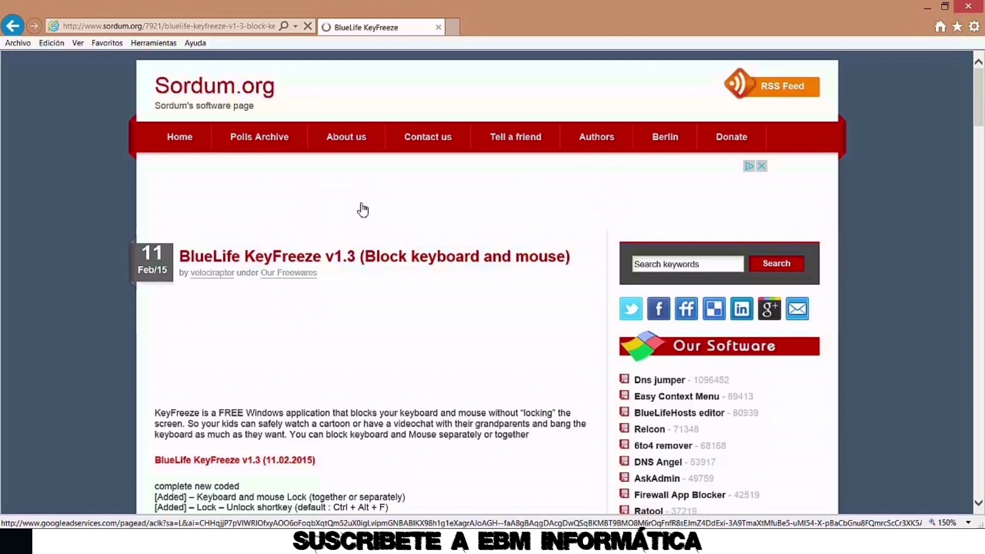
Save KeyFreeze.zip to Escritorio via Guardar como, then show the desktop
scroll(508, 249, "down", 5)
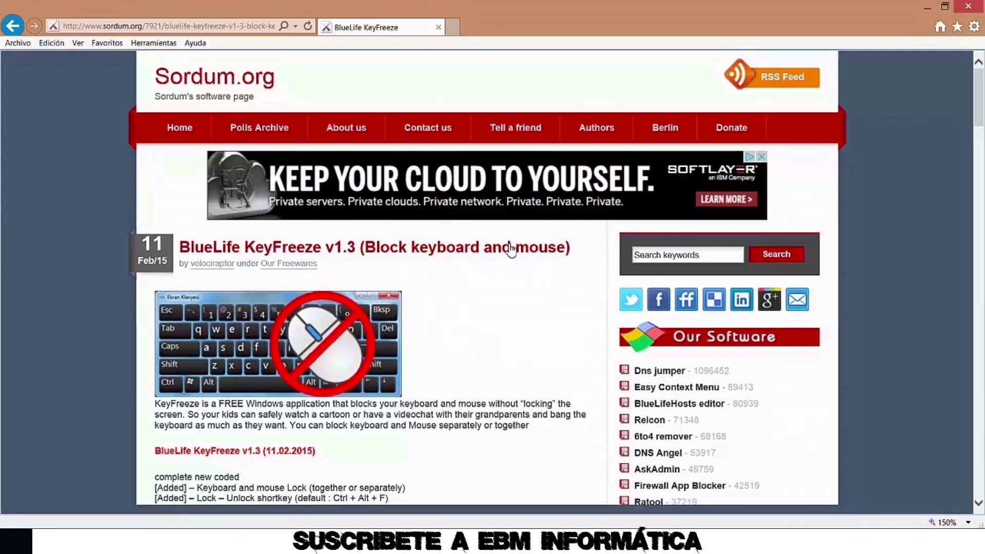
scroll(512, 249, "down", 10)
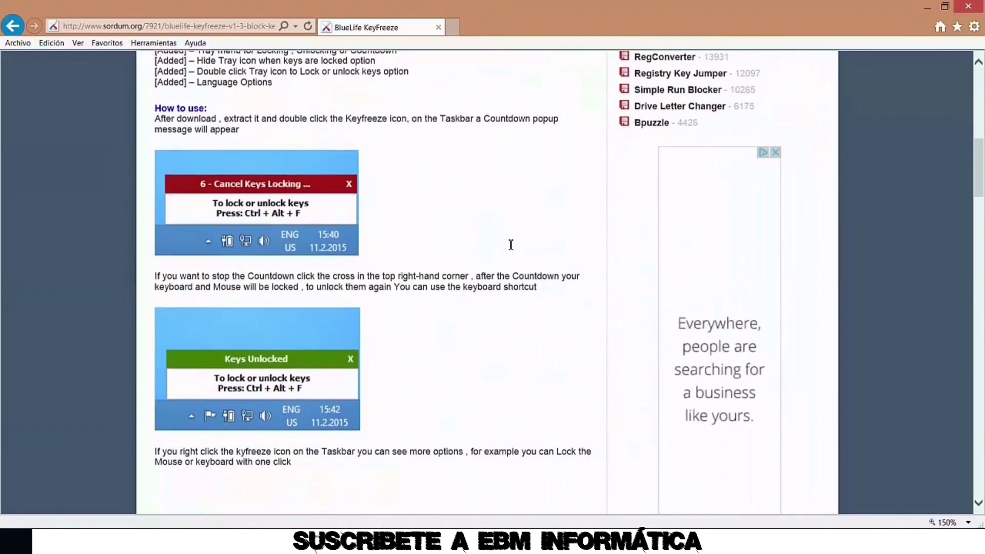
scroll(512, 249, "down", 15)
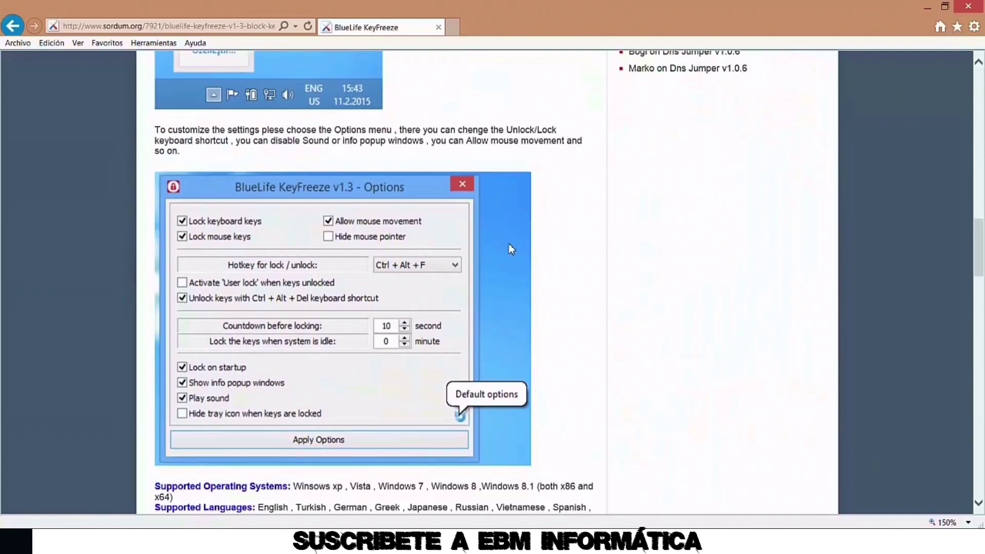
scroll(511, 249, "up", 4)
left_click(199, 263)
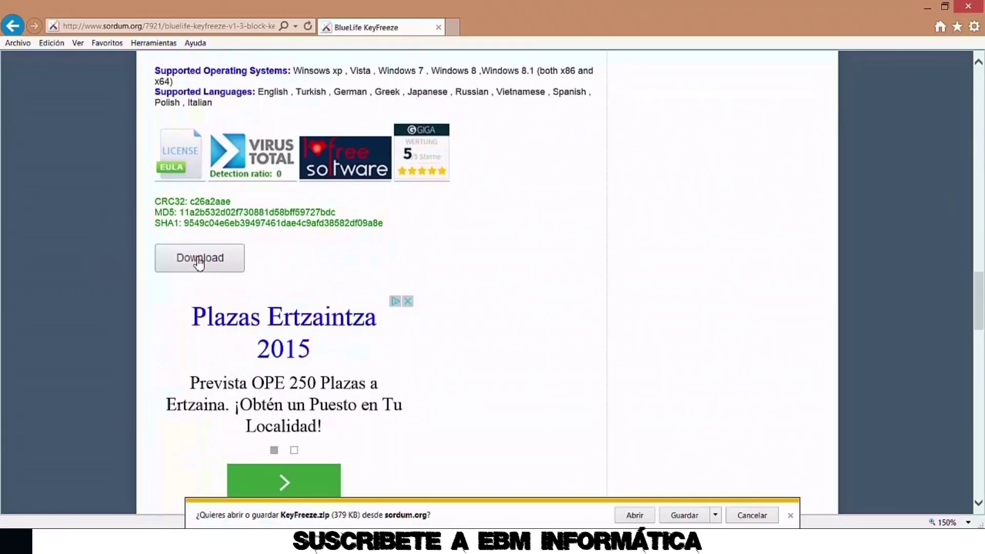
left_click(715, 515)
left_click(755, 505)
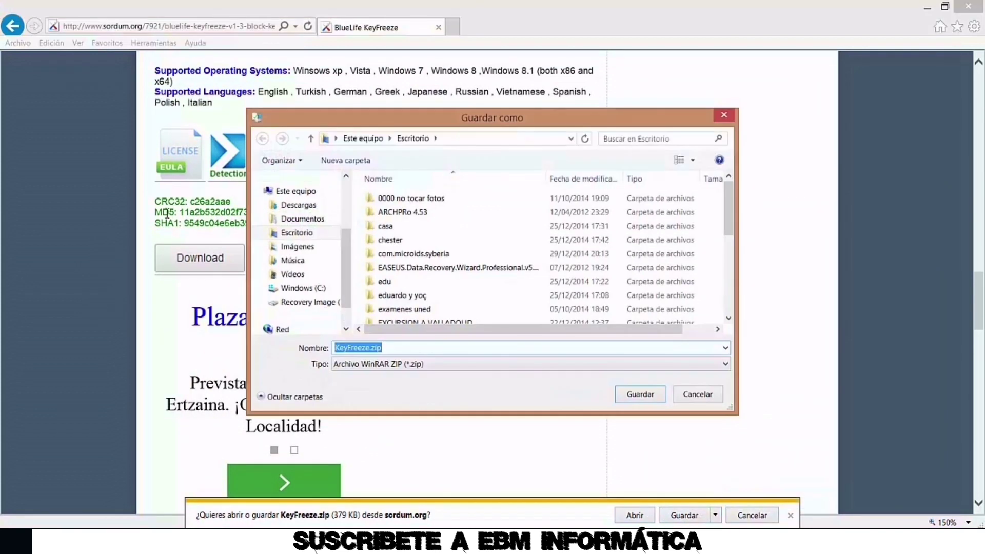
left_click(295, 233)
left_click(623, 395)
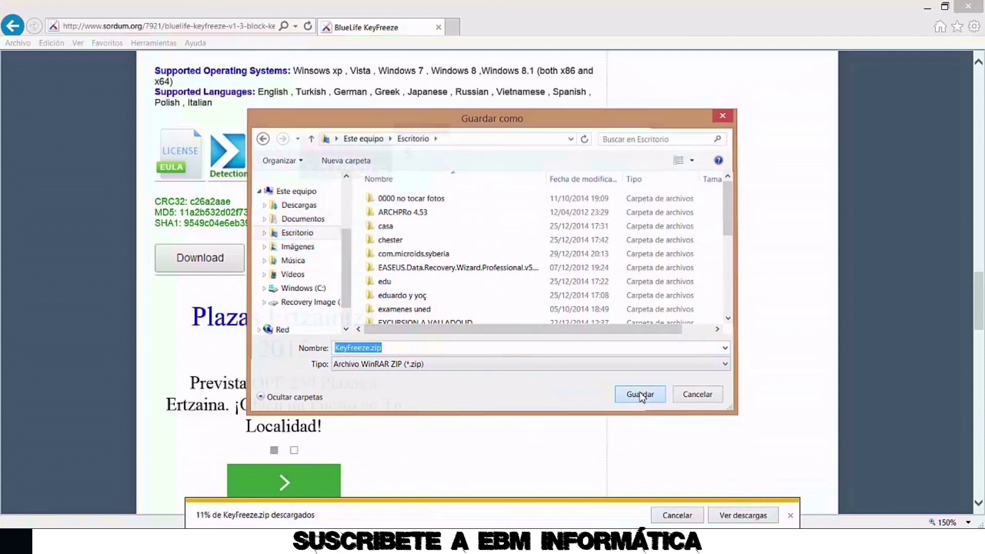
right_click(739, 543)
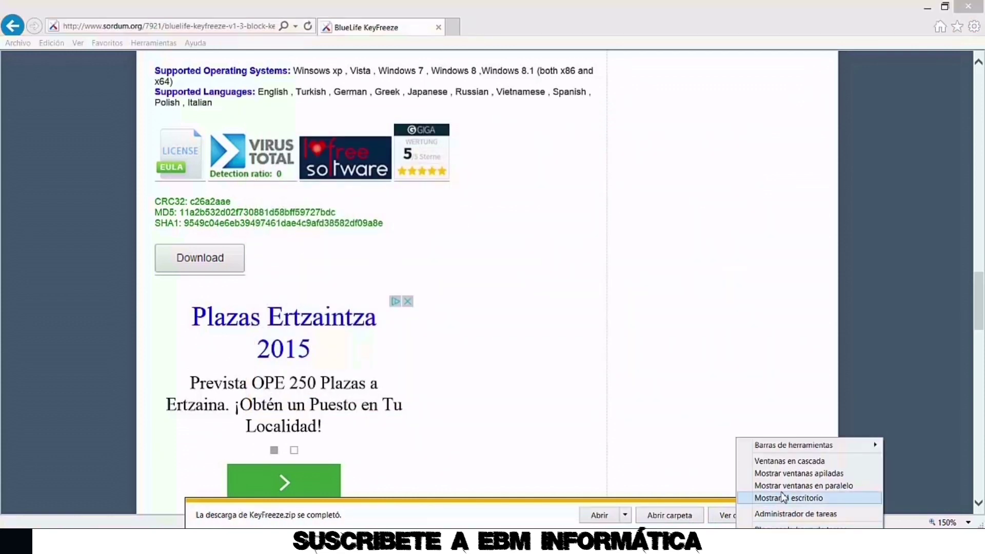
left_click(783, 498)
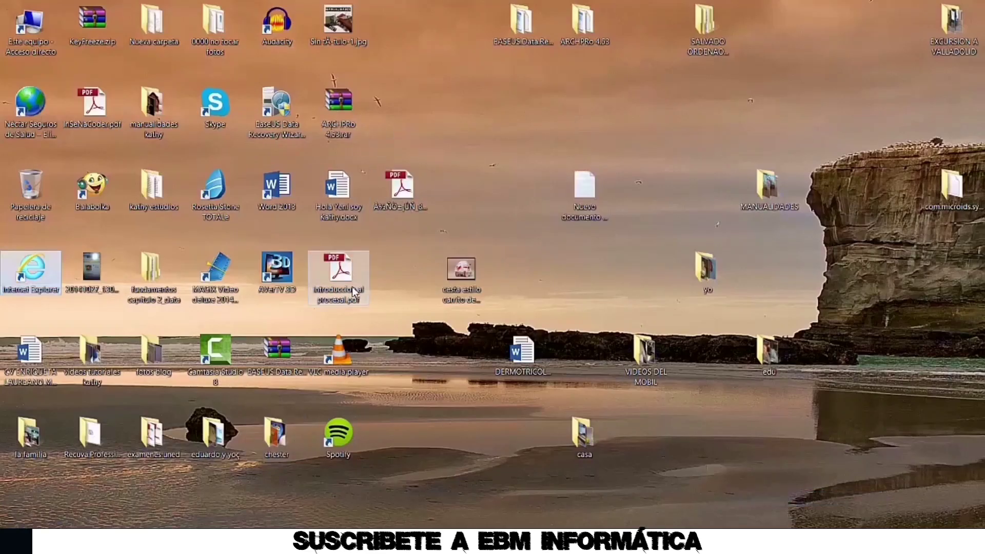
Extract the KeyFreeze folder from KeyFreeze.zip onto the desktop and open it
double_click(107, 25)
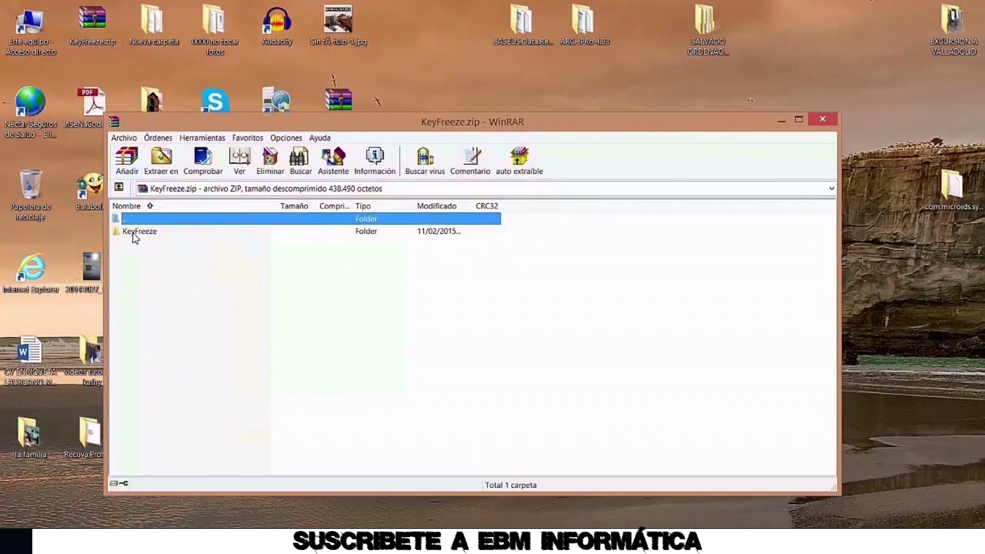
left_click_drag(135, 232, 666, 97)
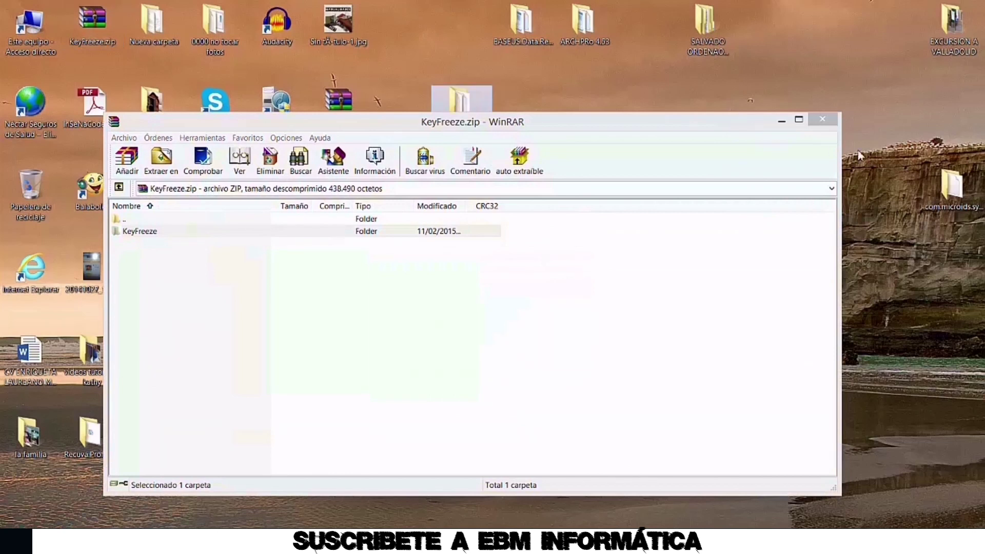
left_click(822, 119)
double_click(463, 113)
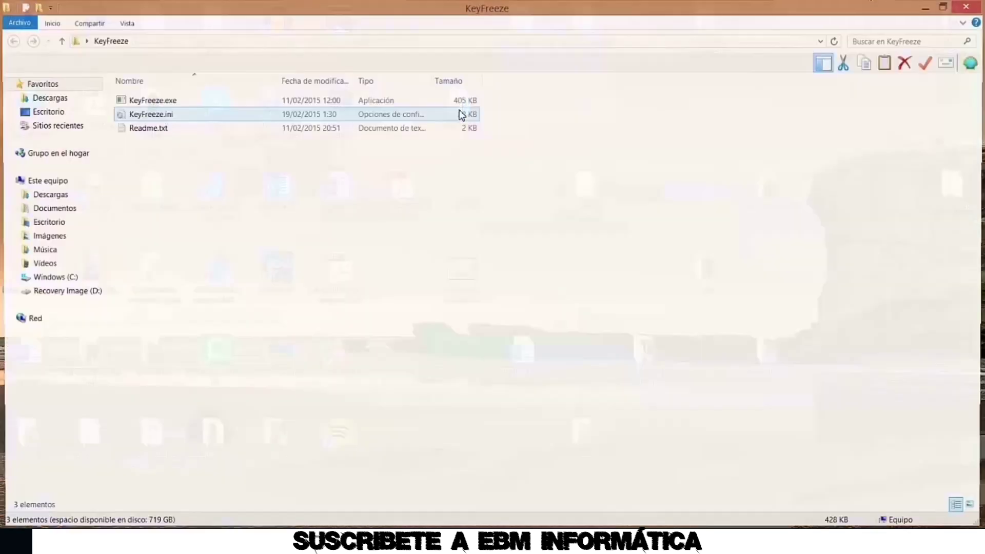
Launch KeyFreeze.exe, cancel its pending lock, and open then close its options window
left_click(171, 104)
double_click(170, 104)
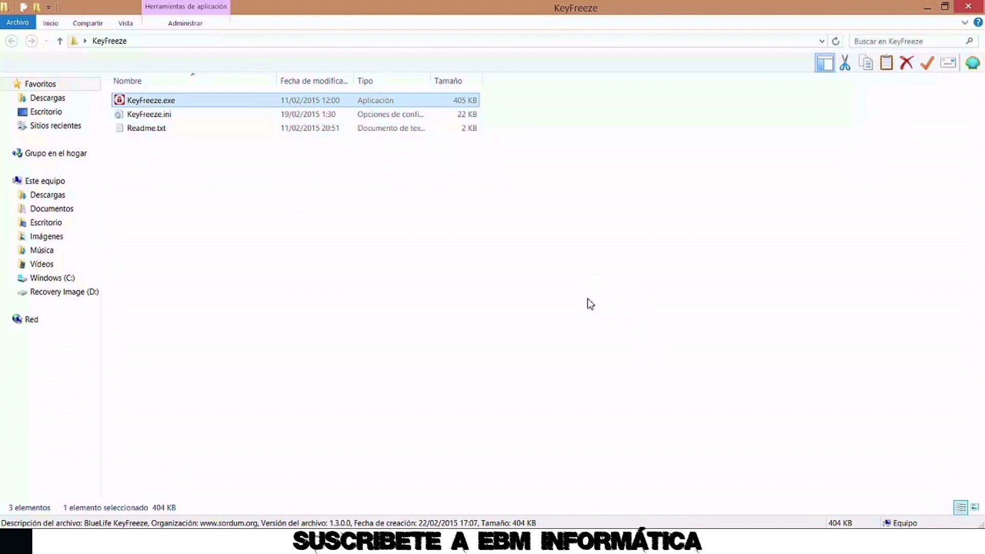
key("ctrl+alt+f")
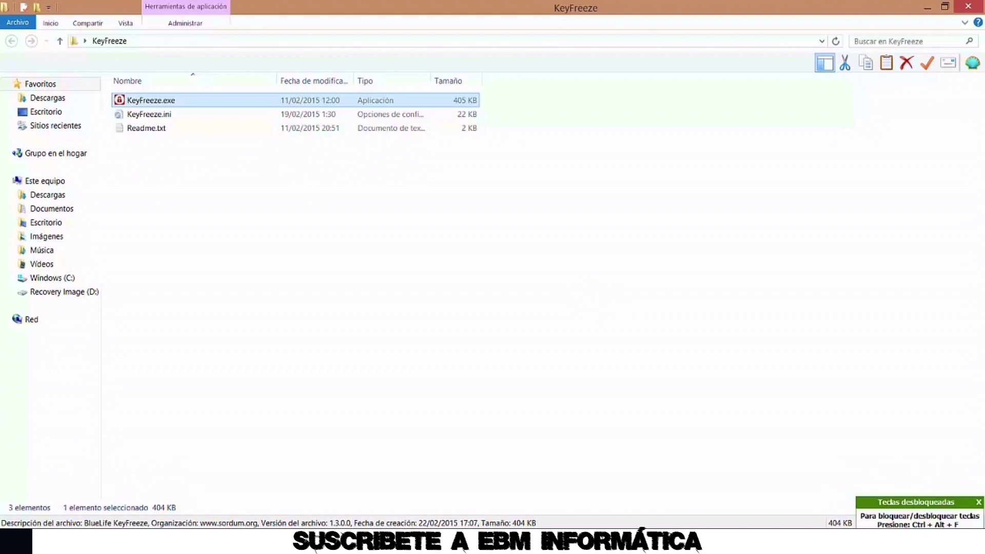
right_click(827, 533)
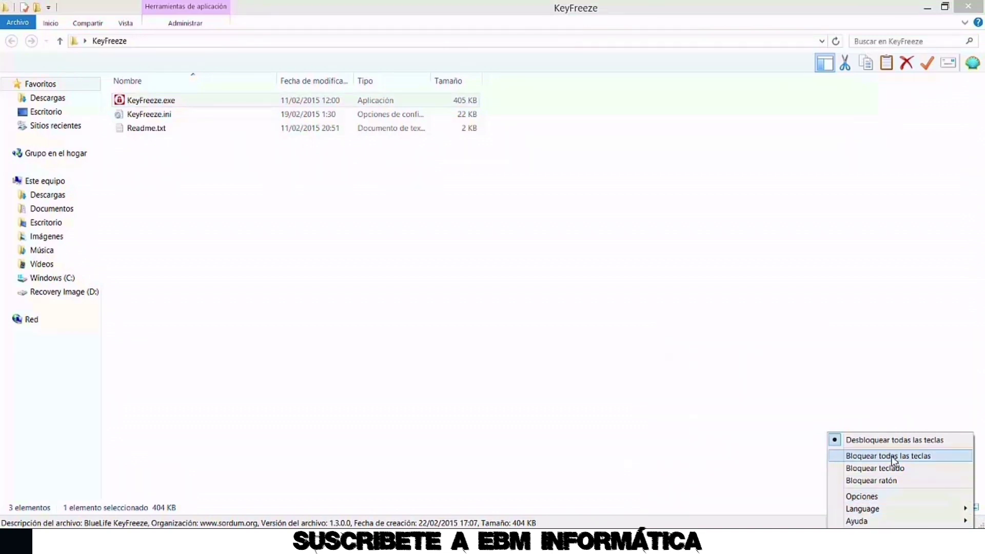
left_click(867, 497)
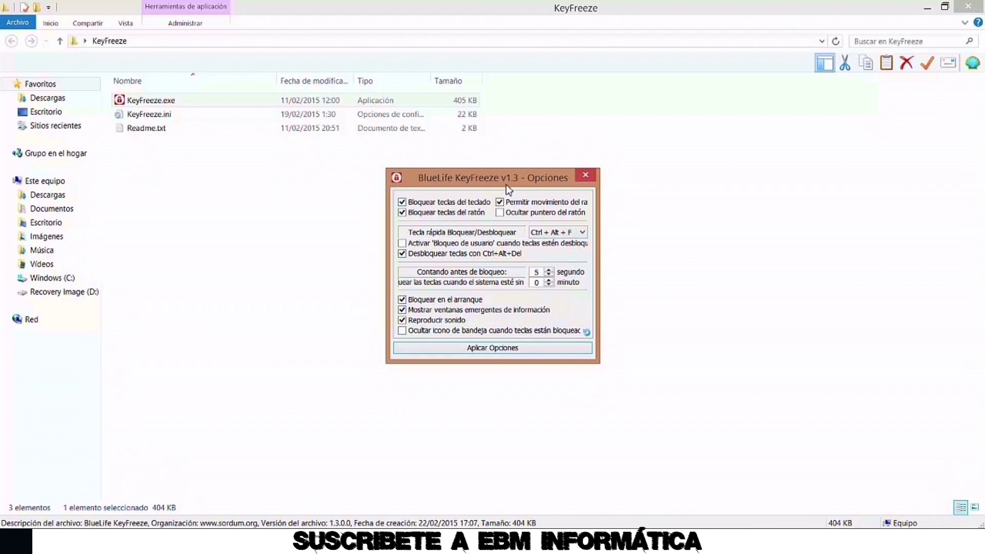
left_click(585, 176)
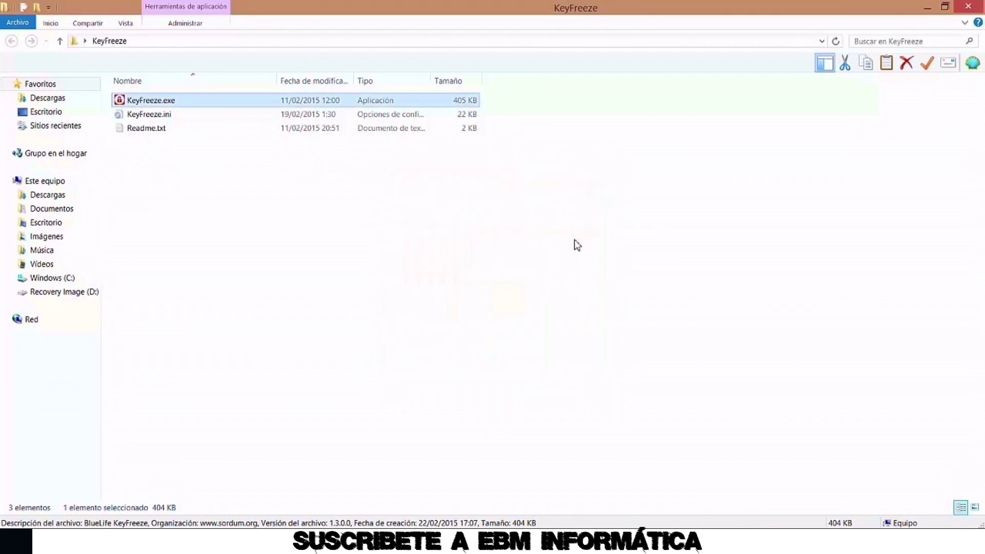
Lock keyboard and mouse with Ctrl+Alt+F, unlock them again, and dismiss the tray menu
key("ctrl+alt+f")
mouse_move(970, 9)
key("ctrl+alt+f")
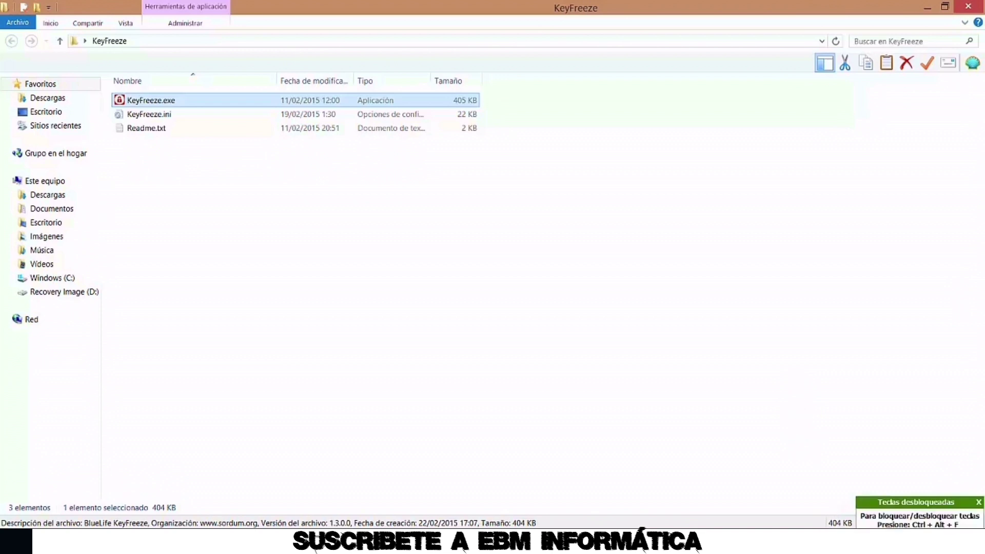
right_click(827, 544)
left_click(677, 306)
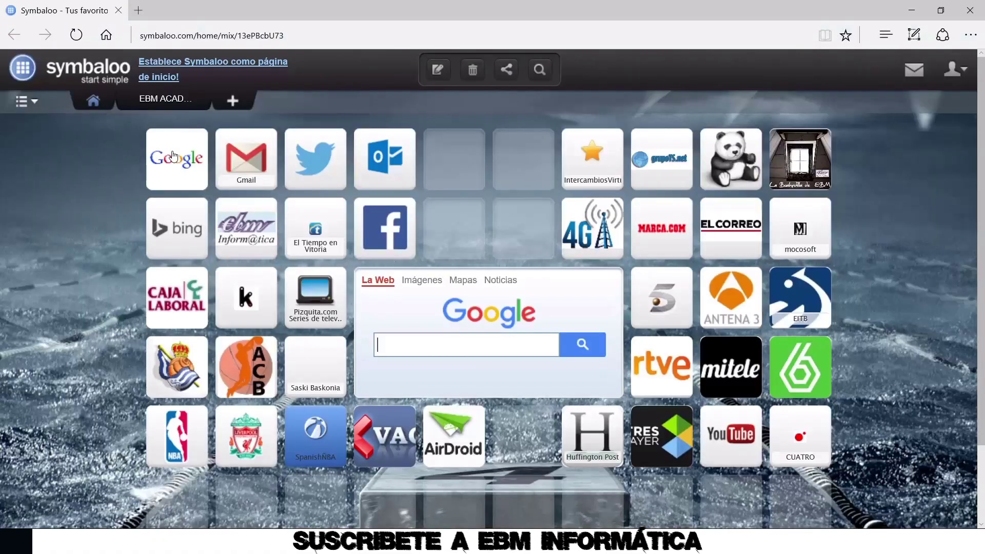
Search Google for 'game pro' and download the installer from gameprotector.com
left_click(174, 156)
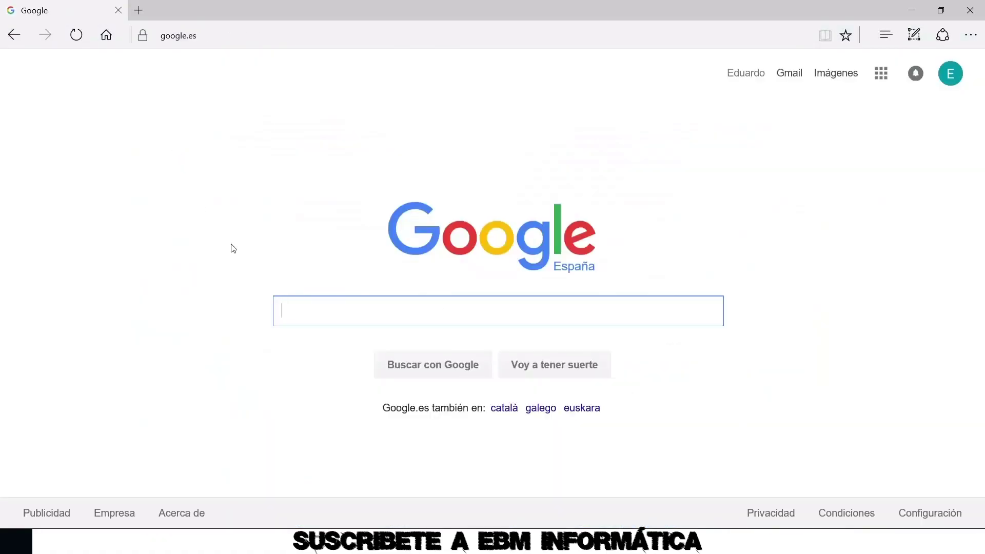
type("game pro")
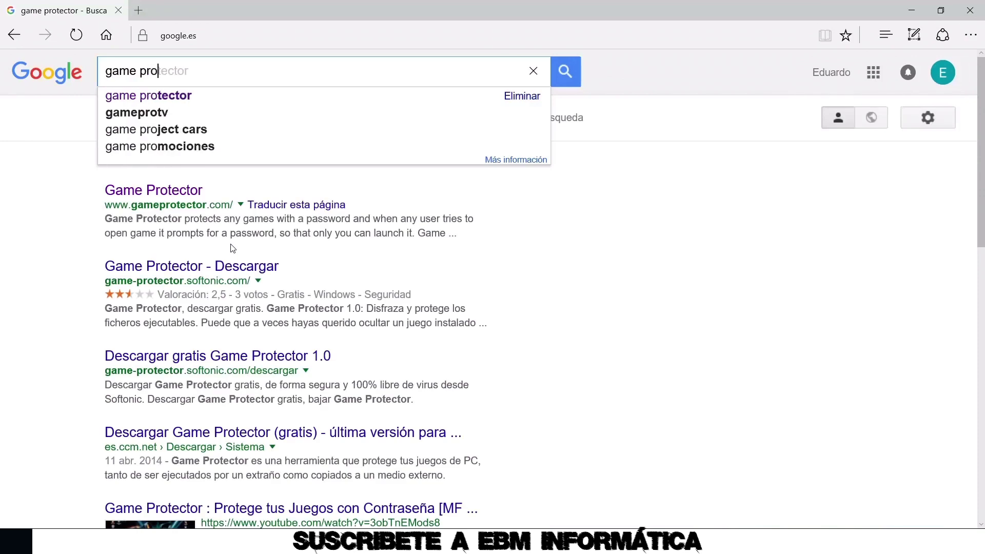
key("Return")
left_click(180, 191)
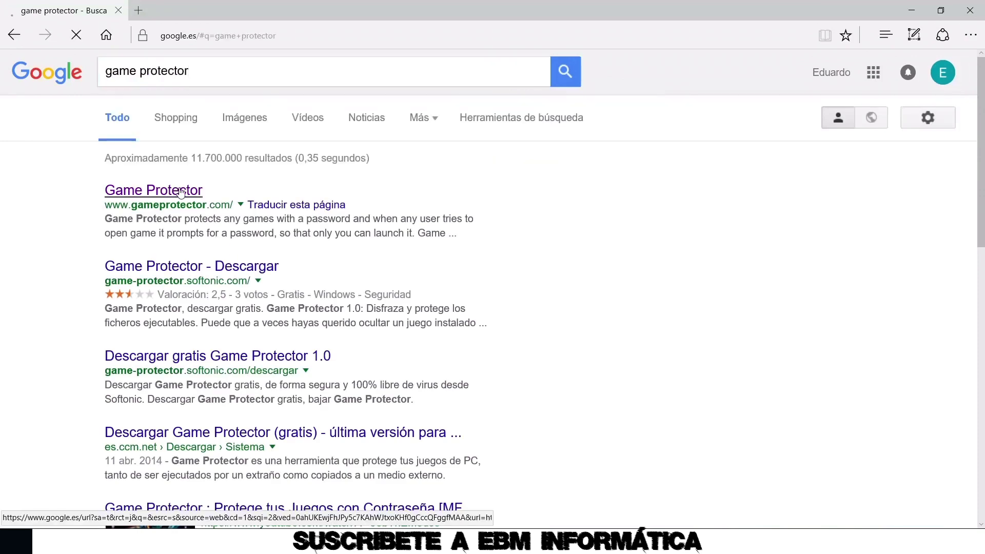
scroll(350, 210, "down", 8)
scroll(354, 215, "up", 2)
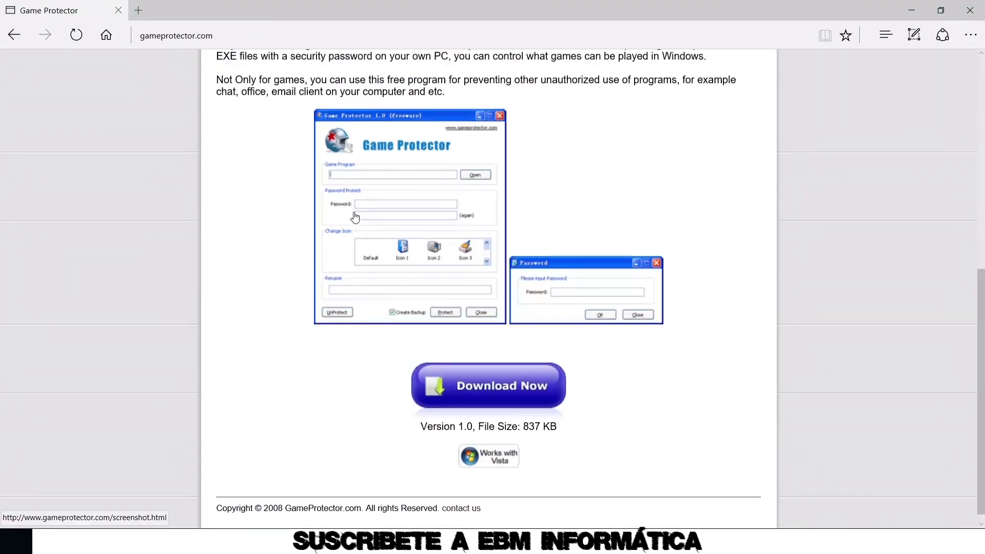
left_click(511, 455)
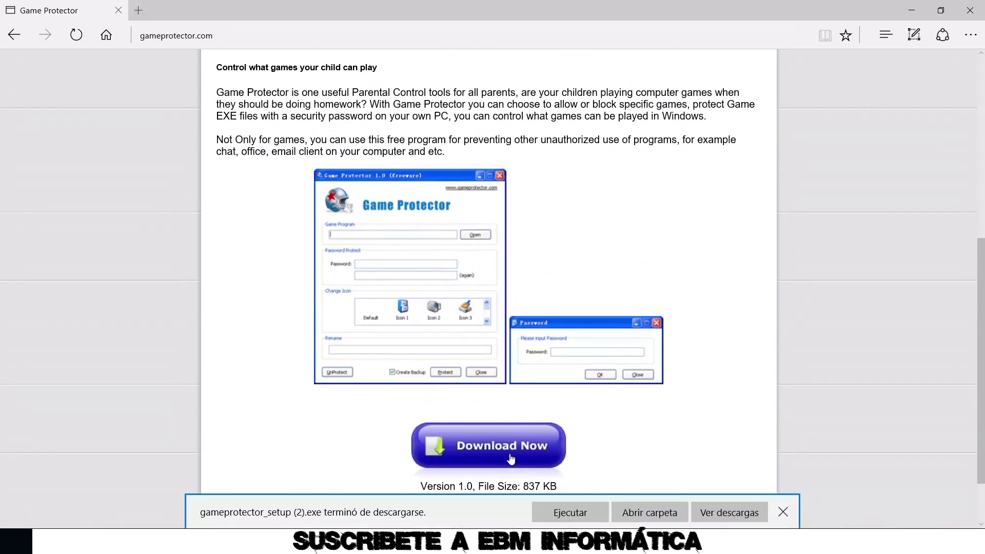
Install Game Protector with the licence accepted and a desktop shortcut, then close Edge
left_click(563, 512)
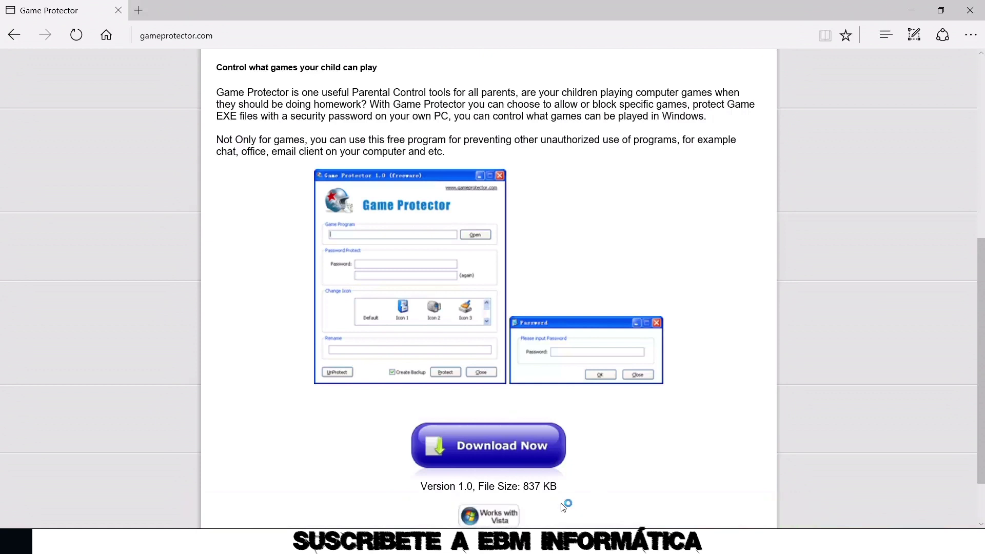
left_click(556, 373)
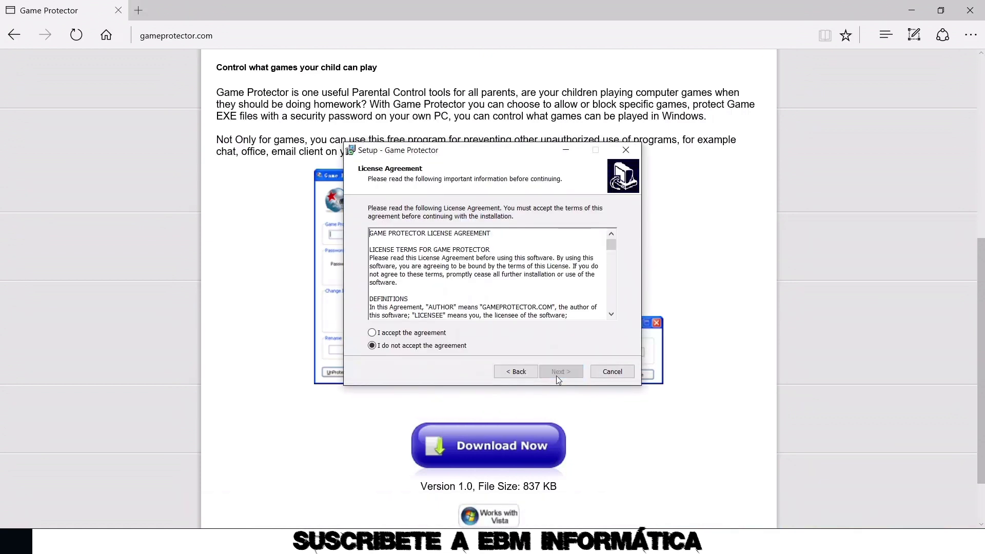
left_click(443, 334)
left_click(560, 374)
left_click(560, 373)
left_click(560, 374)
left_click(439, 251)
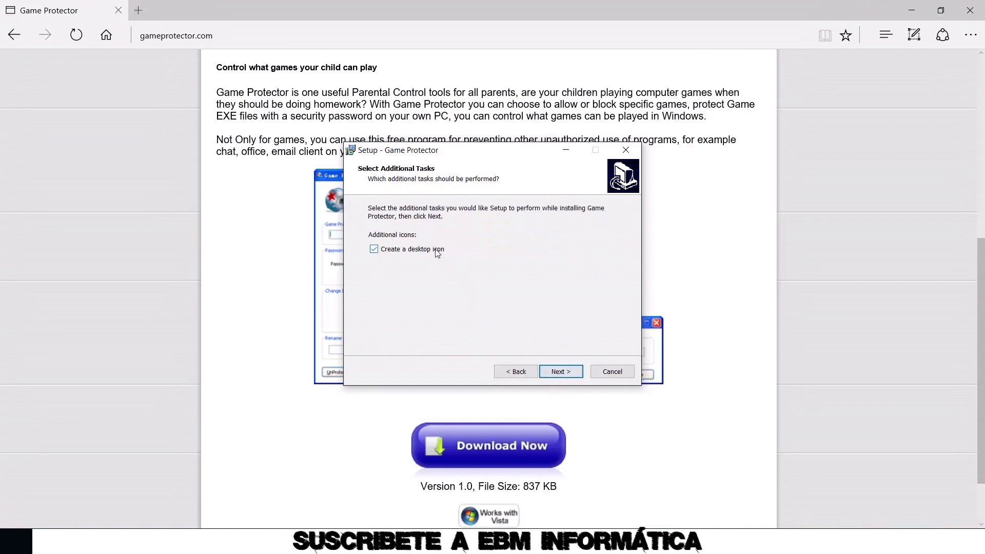
left_click(566, 373)
left_click(566, 373)
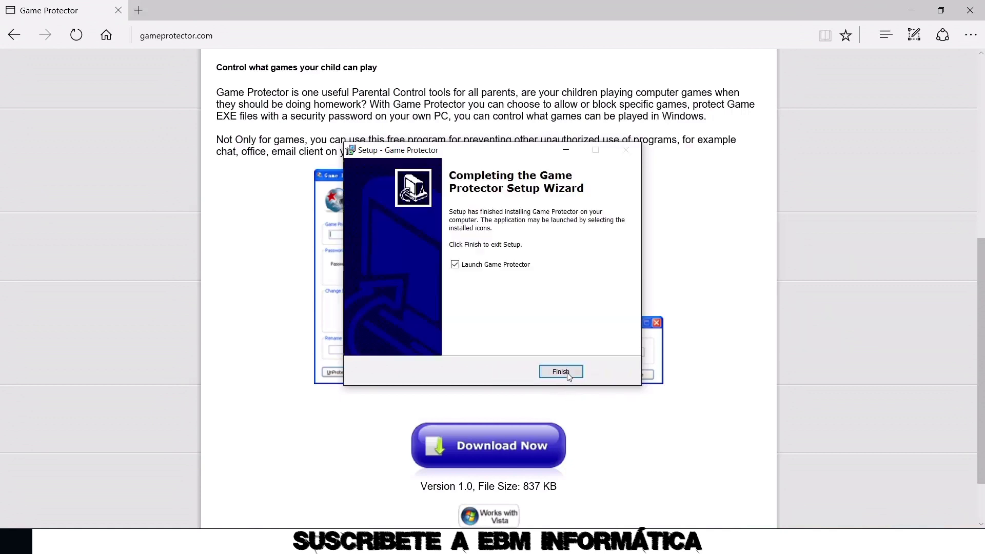
left_click(512, 267)
left_click(561, 371)
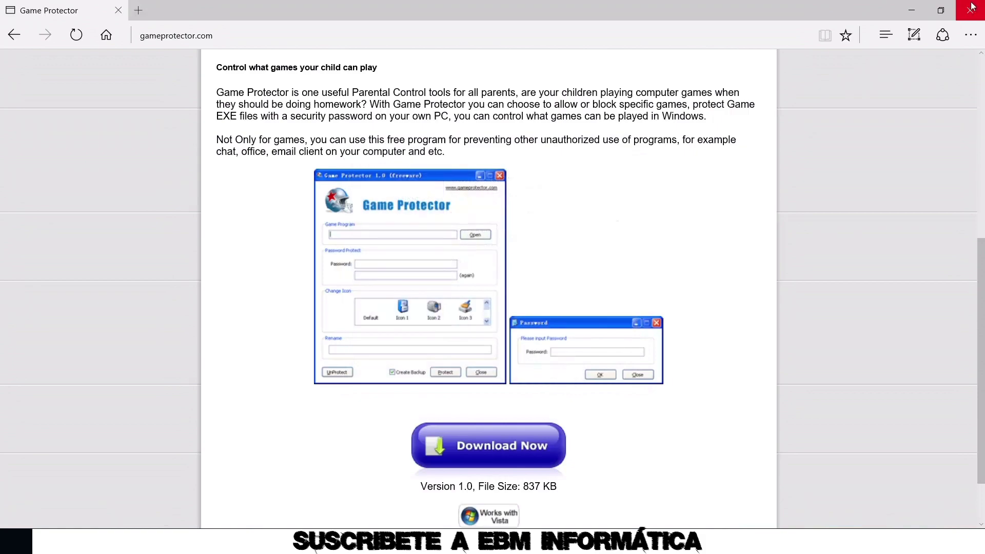
left_click(970, 10)
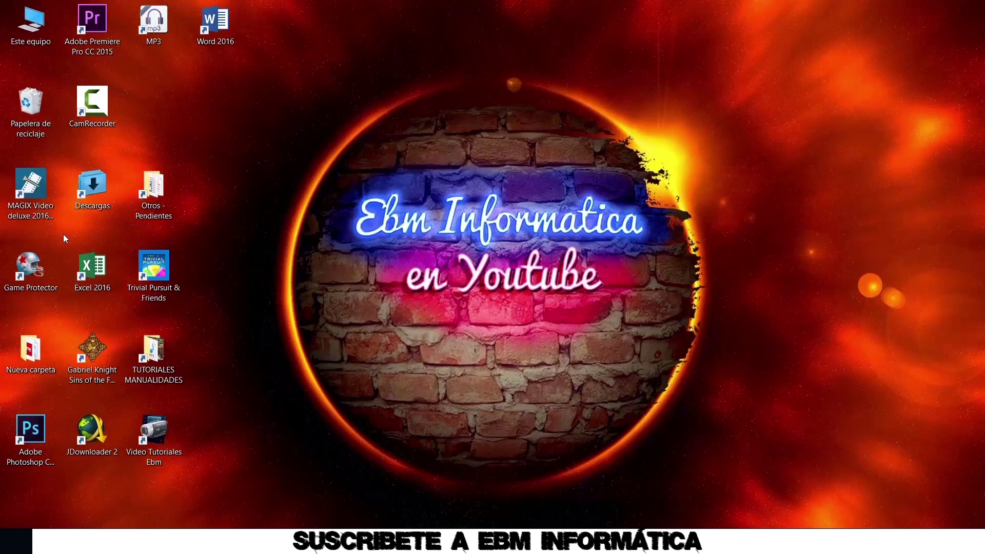
Run Game Protector as administrator from its desktop shortcut and drag its window to the centre
right_click(29, 268)
left_click(168, 218)
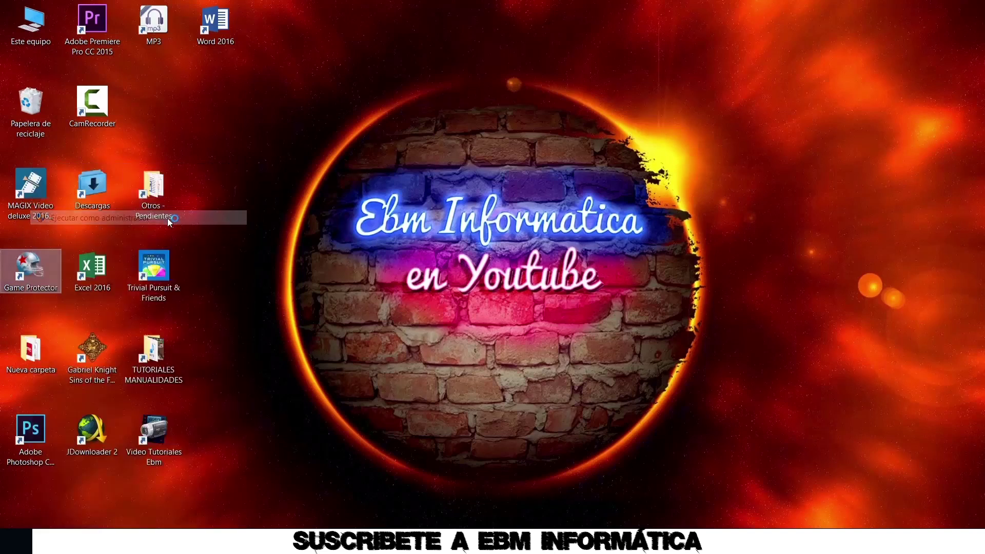
left_click_drag(230, 113, 410, 128)
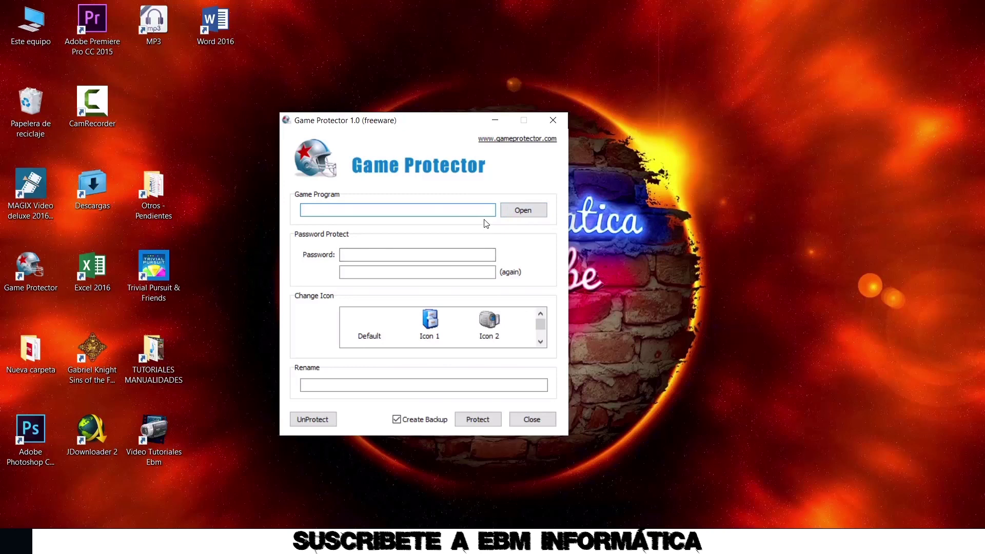
Browse for the program and check the Excel 2016 shortcut's target path in its Properties
left_click(518, 211)
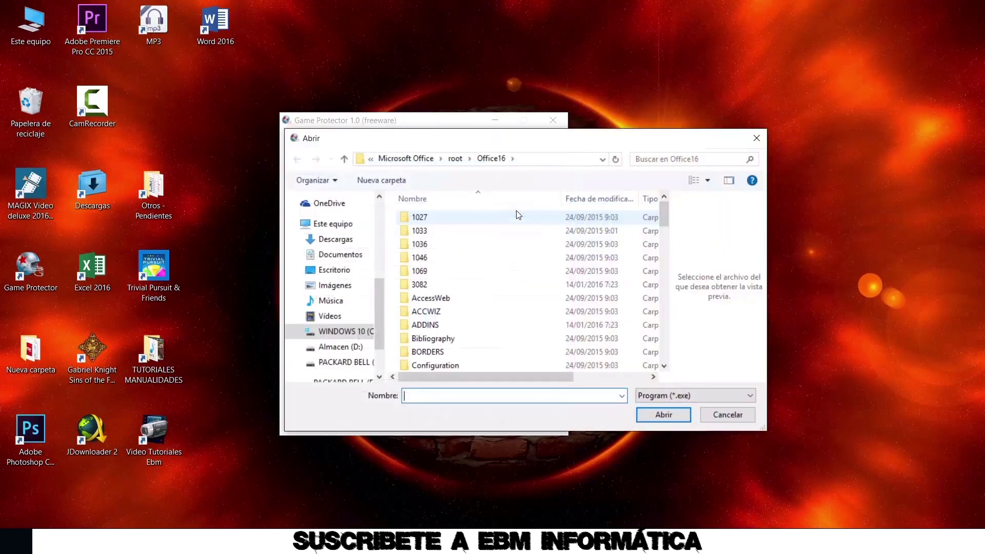
left_click(366, 331)
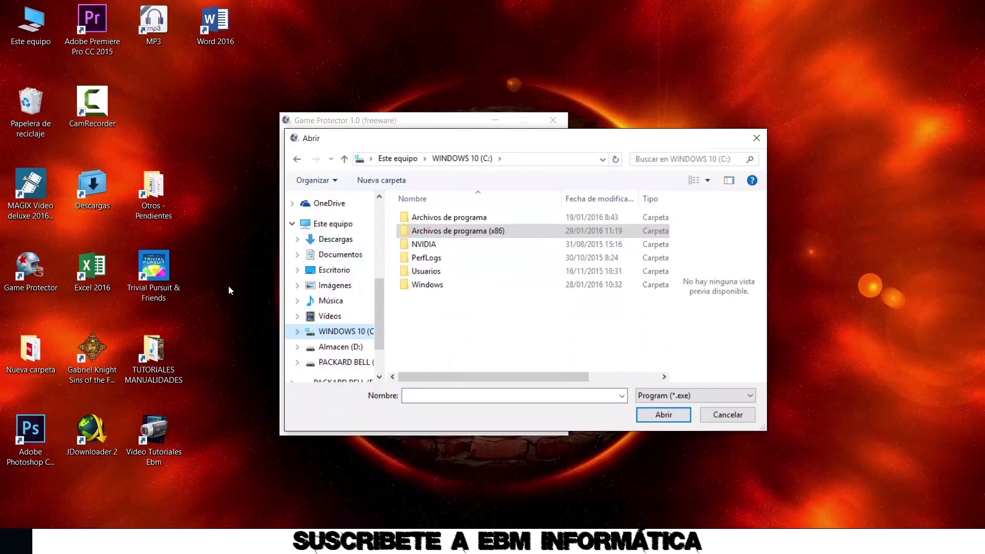
left_click(100, 279)
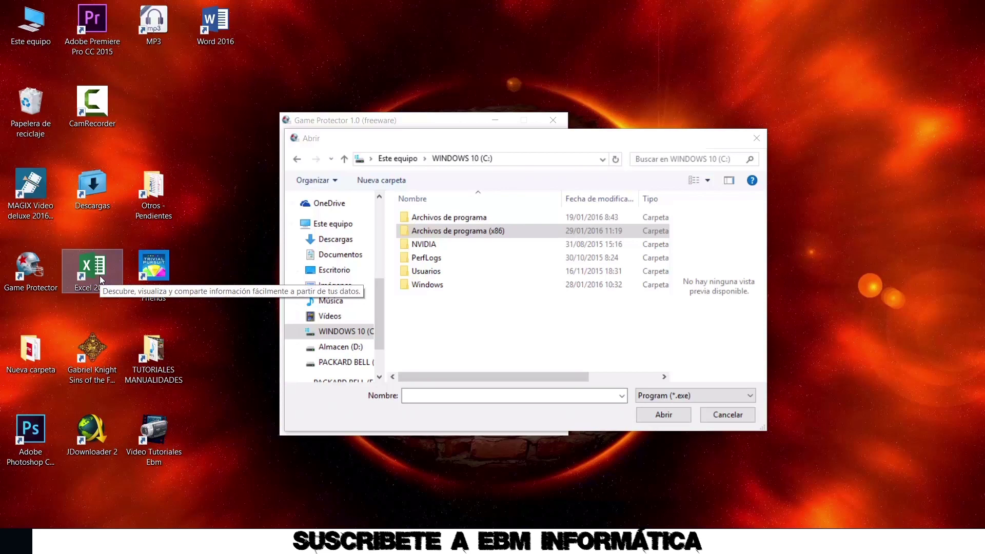
right_click(100, 276)
left_click(249, 518)
left_click(261, 316)
left_click_drag(260, 316, 182, 316)
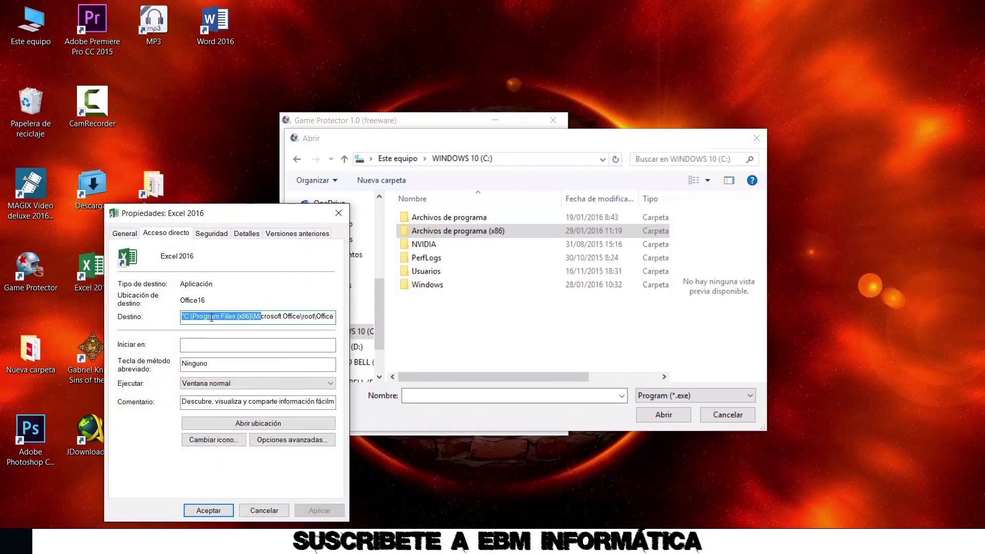
left_click_drag(277, 317, 341, 318)
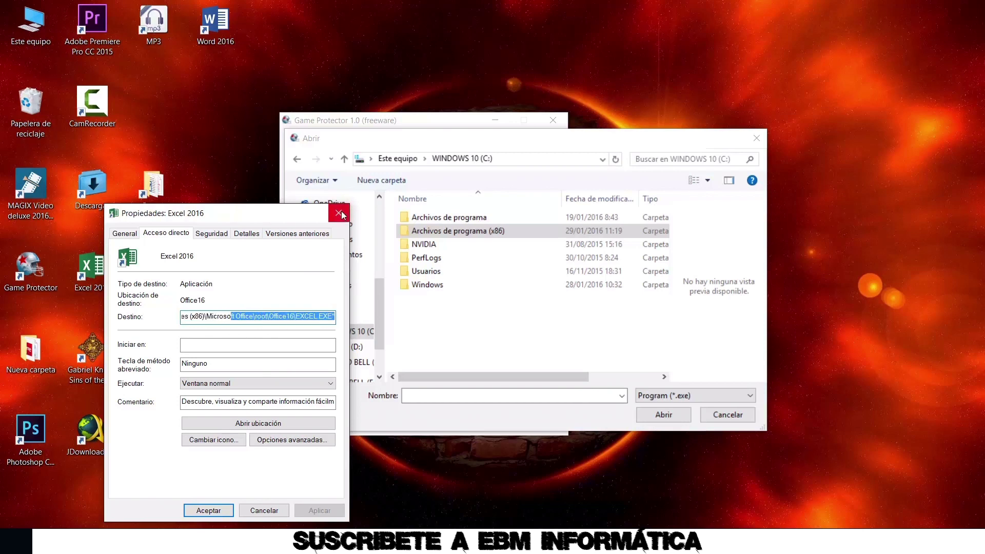
left_click(339, 213)
Pick EXCEL.EXE from Program Files (x86)\Microsoft Office\root\Office16 and enter the password twice
double_click(541, 230)
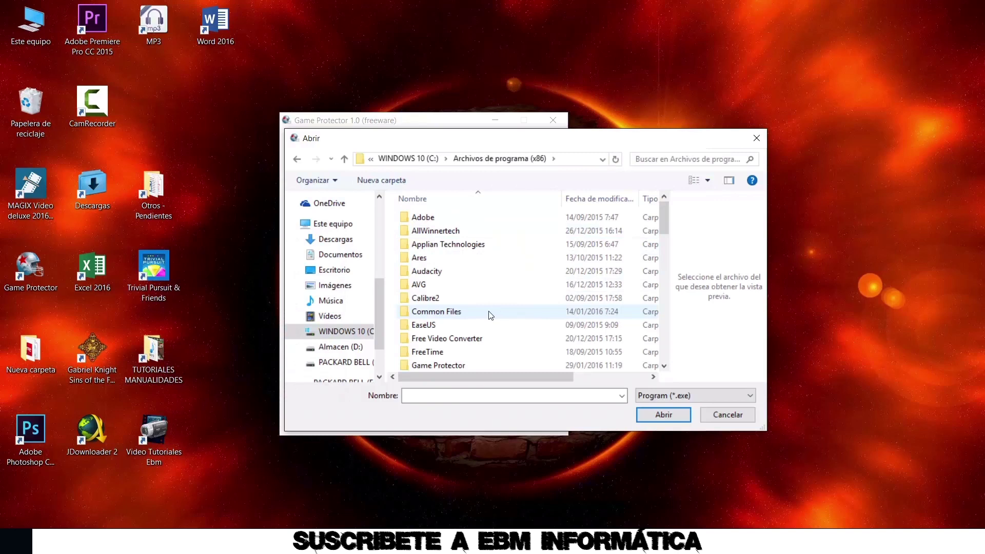
scroll(489, 313, "down", 7)
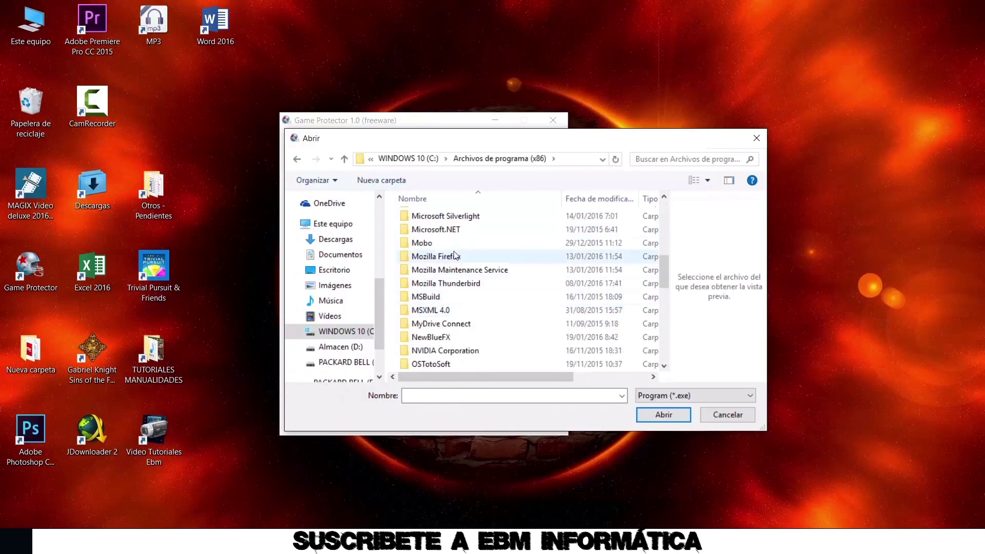
scroll(483, 284, "up", 1)
double_click(431, 226)
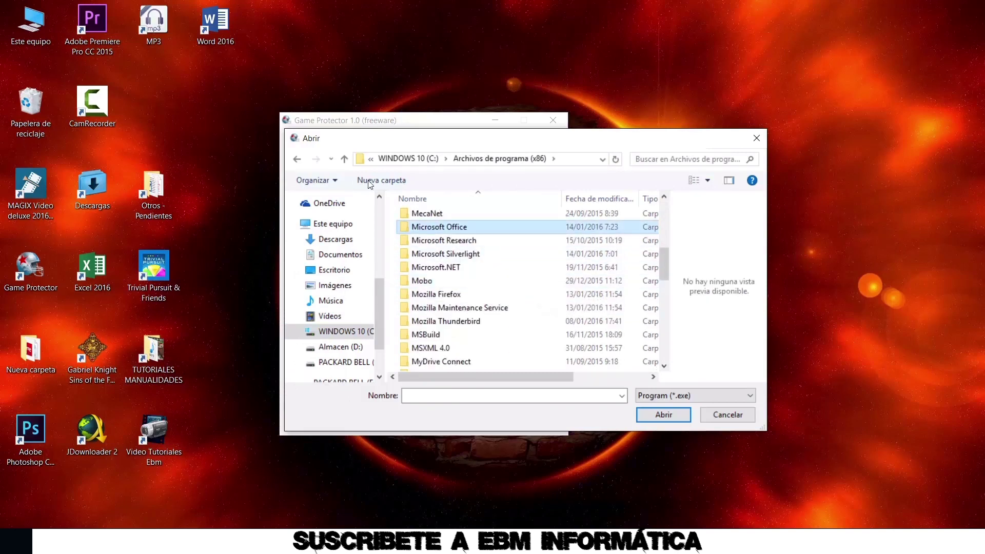
double_click(430, 258)
scroll(527, 282, "down", 1)
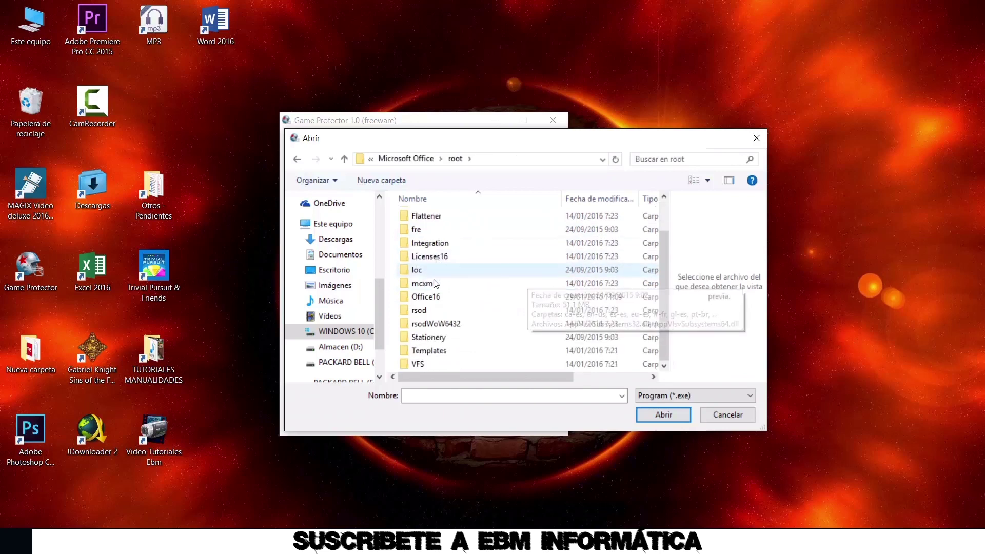
double_click(492, 297)
scroll(496, 314, "down", 5)
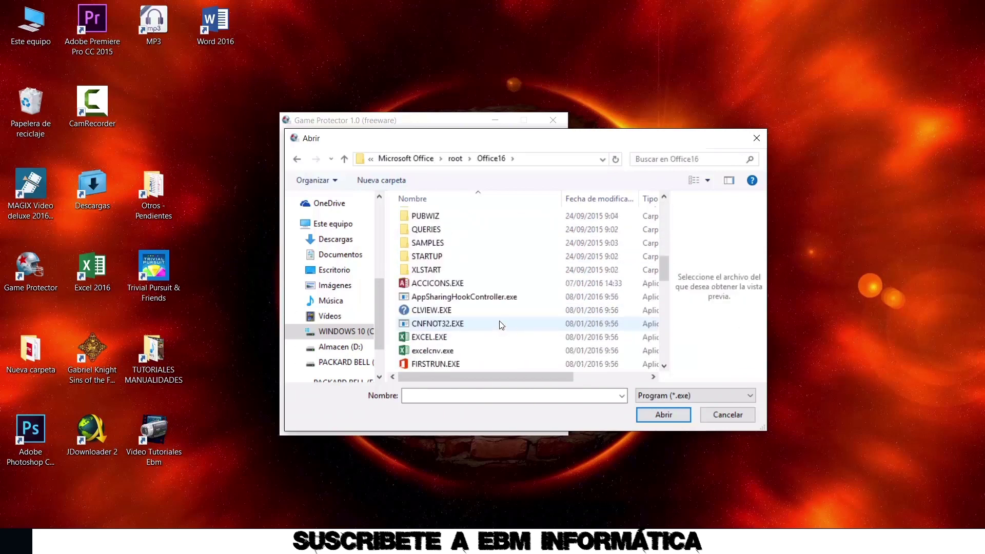
double_click(431, 337)
left_click(375, 256)
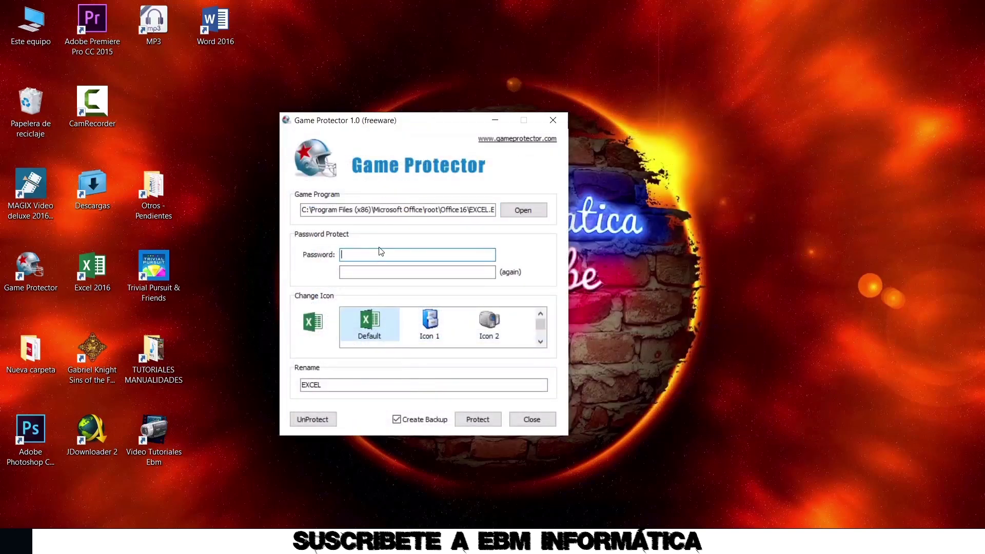
left_click(390, 274)
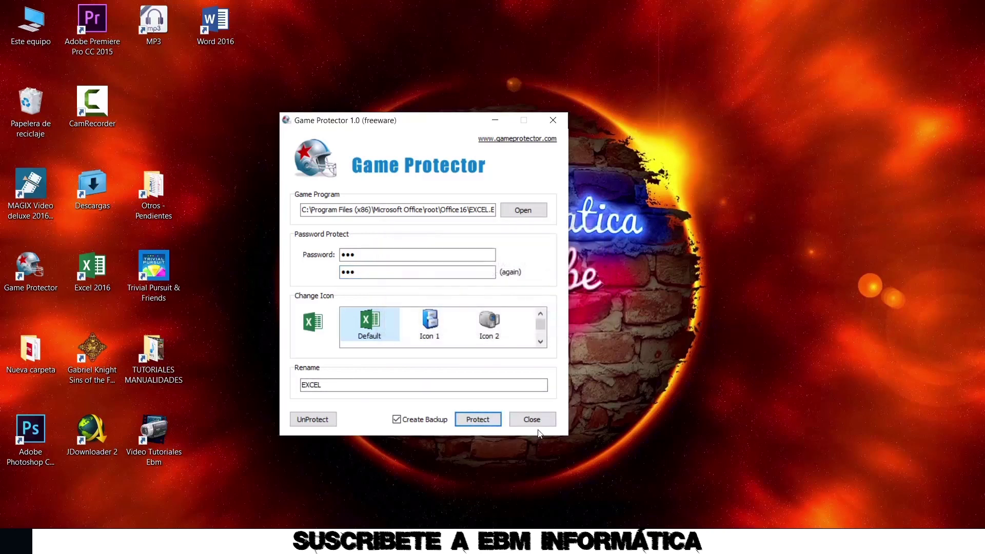
Confirm the EXCEL.EXE protection, then launch Excel 2016 to verify it shows a password prompt
left_click(526, 420)
double_click(95, 269)
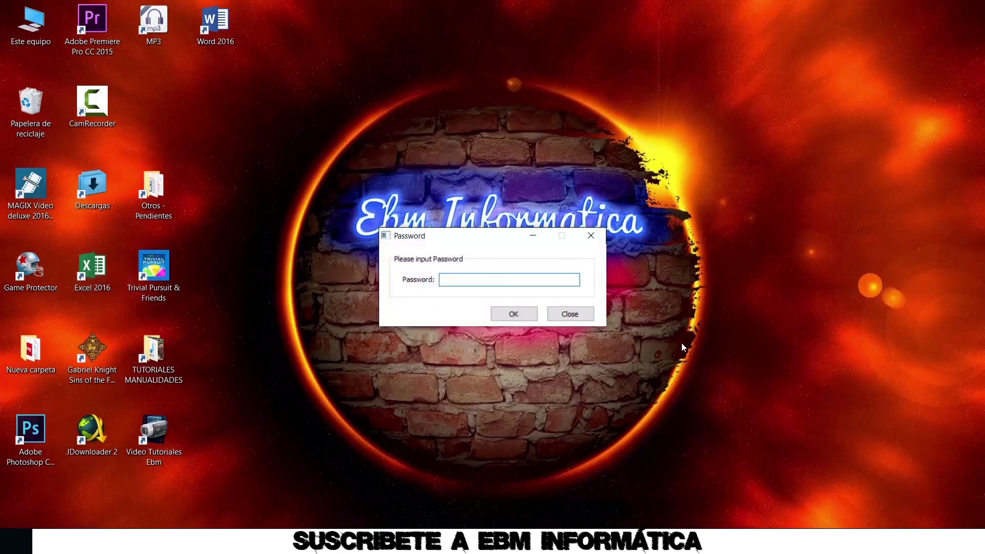
left_click(574, 315)
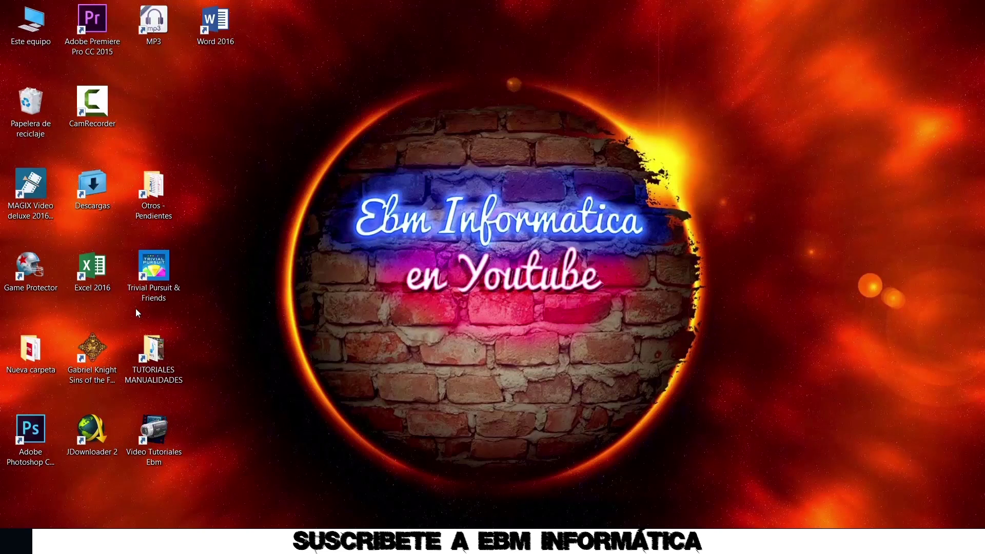
Run Excel 2016 as administrator and enter the protection password at the prompt
right_click(100, 275)
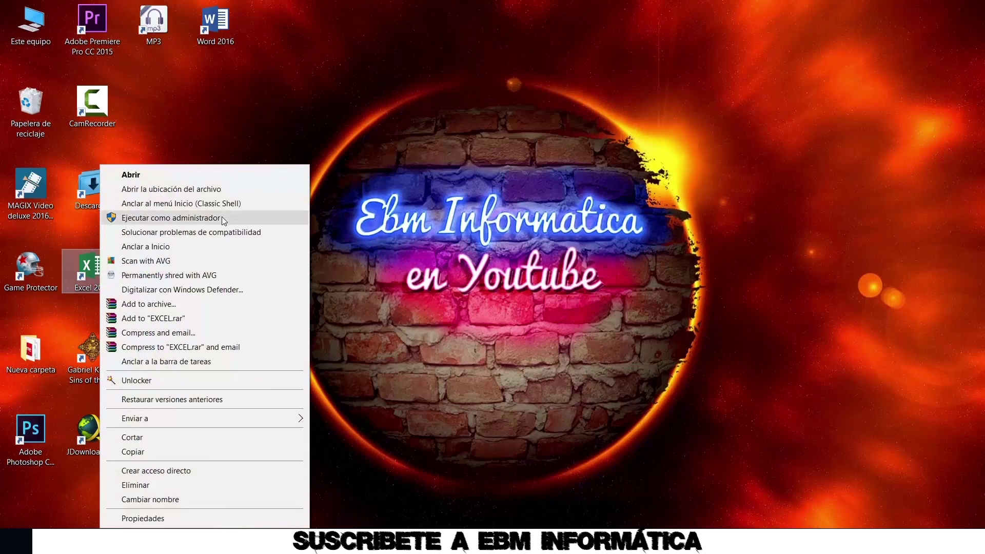
left_click(226, 218)
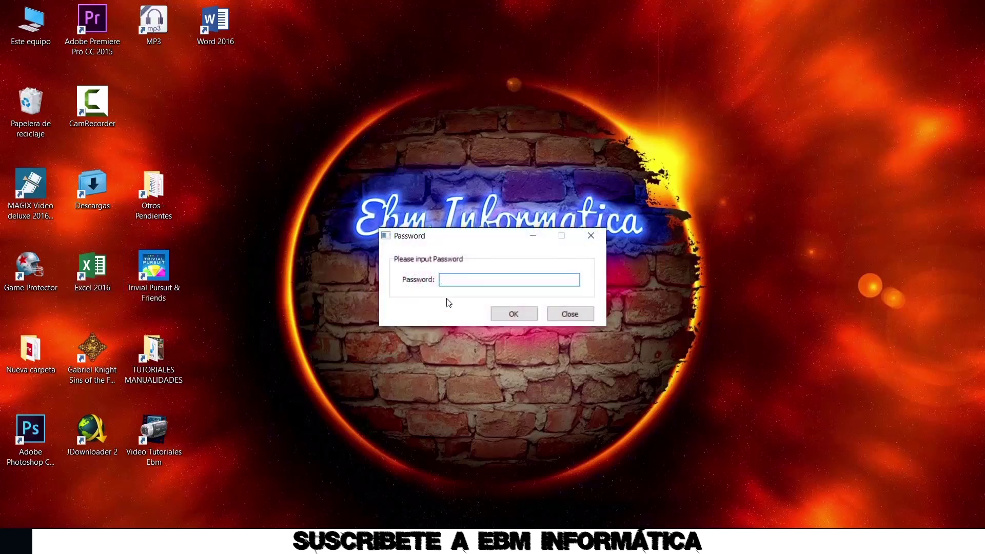
type("••")
left_click(511, 314)
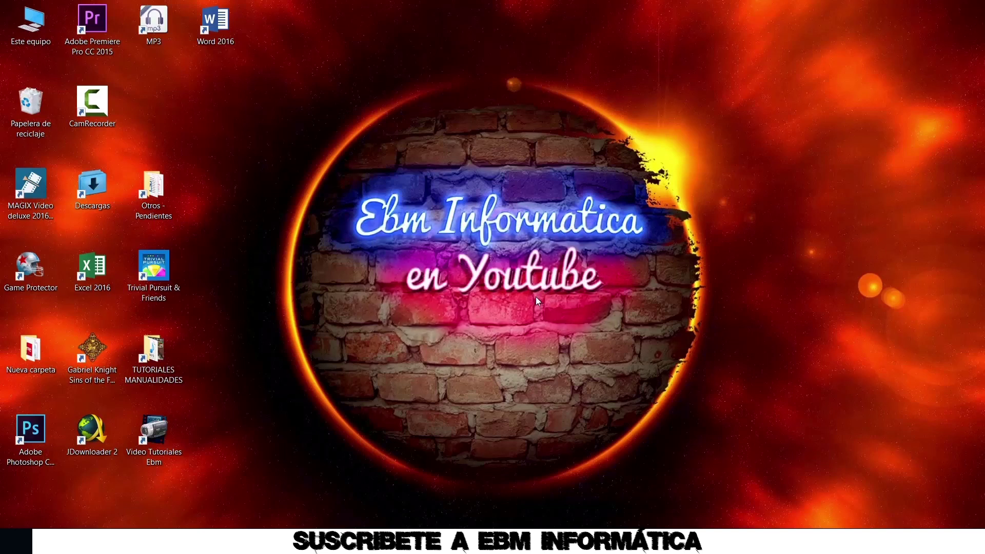
Retry running Excel 2016 as administrator and submit the password so Excel opens
left_click(91, 272)
right_click(91, 272)
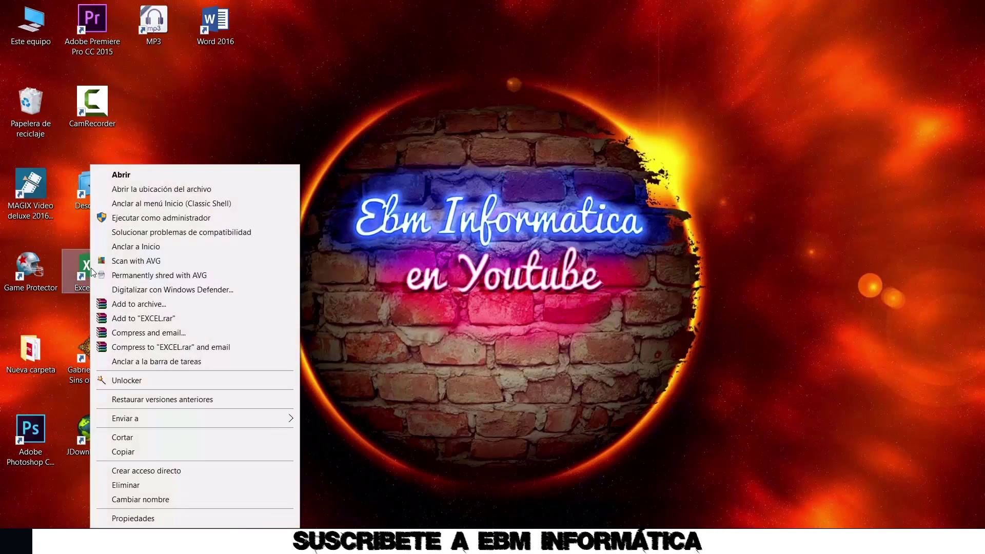
left_click(205, 219)
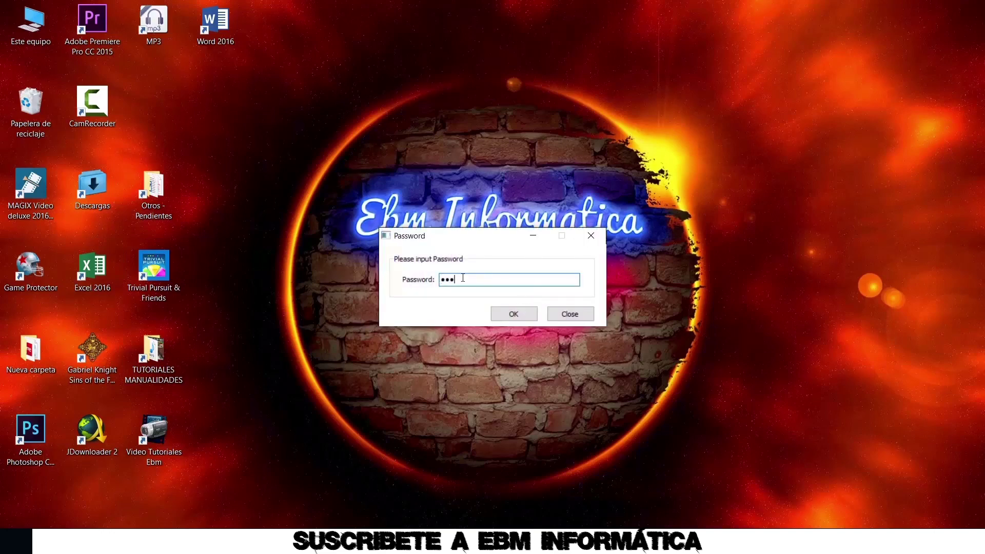
left_click(505, 314)
left_click(414, 196)
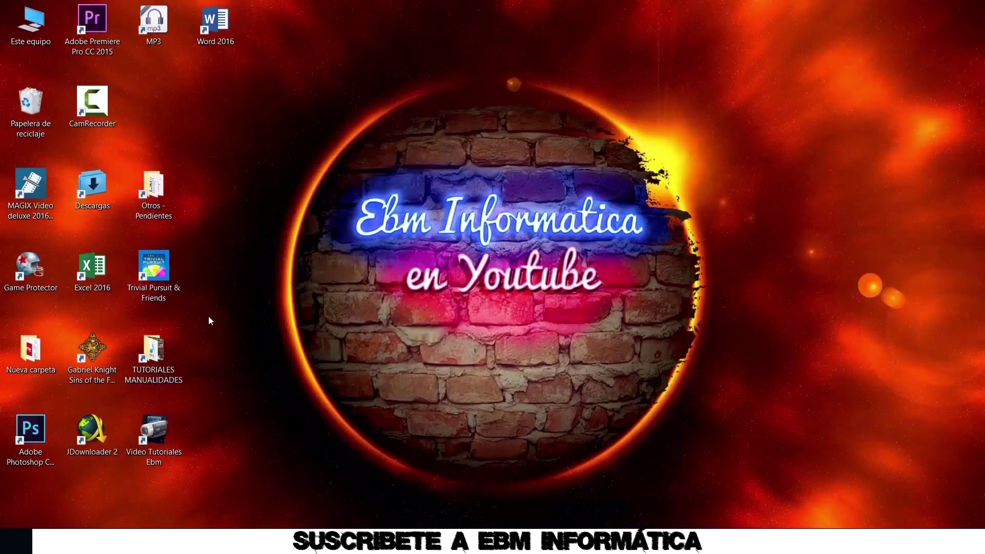
Launch Game Protector as administrator and browse to EXCEL.EXE in the Office16 folder
right_click(33, 272)
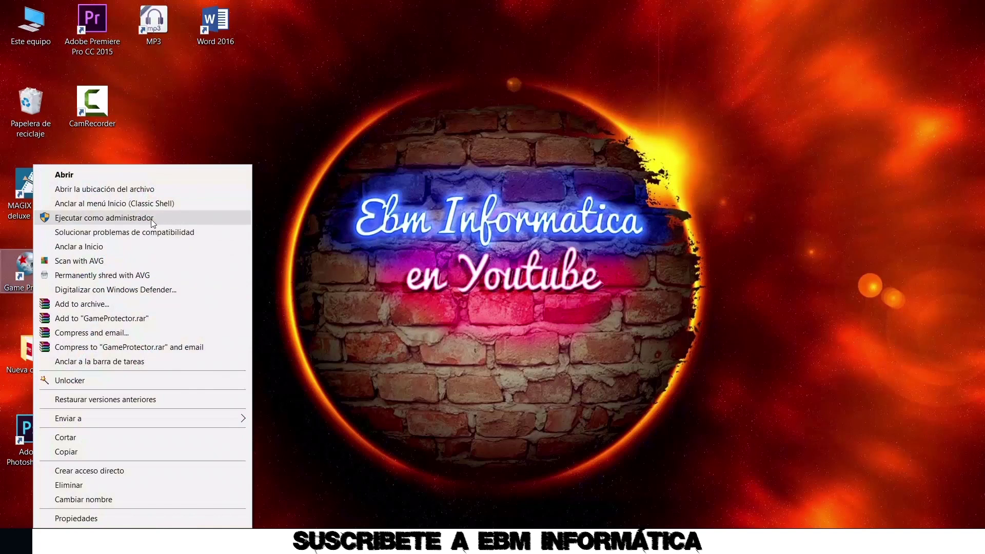
left_click(205, 222)
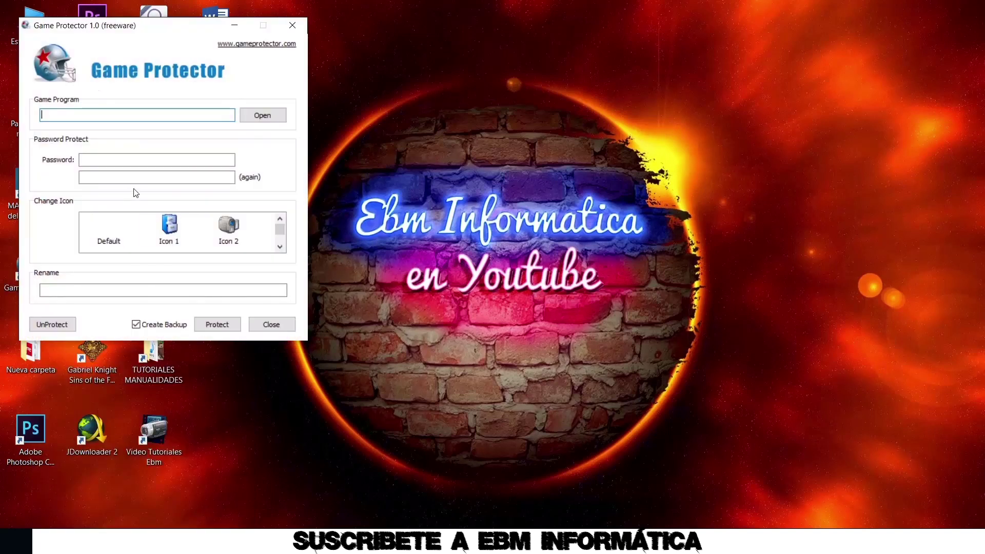
left_click(262, 115)
left_click_drag(407, 123, 402, 180)
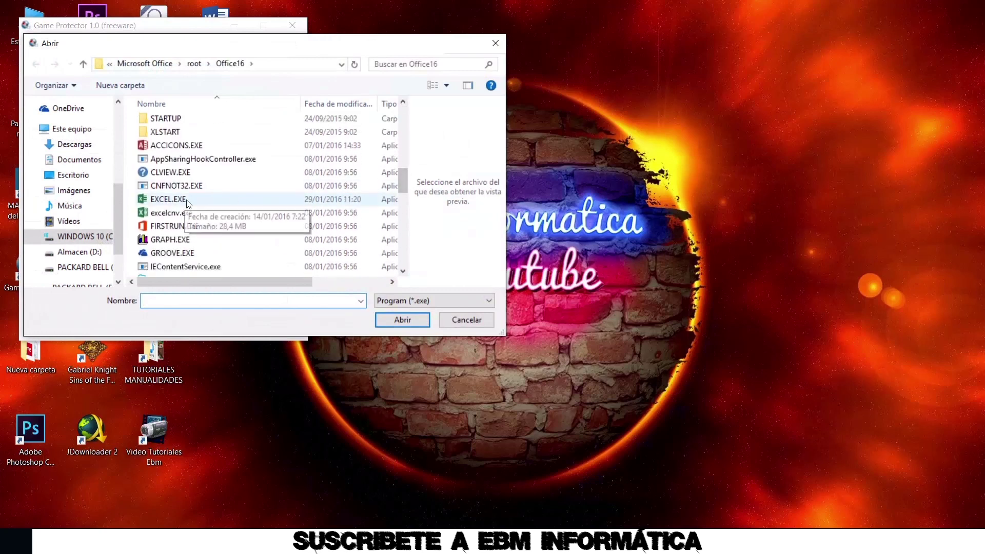
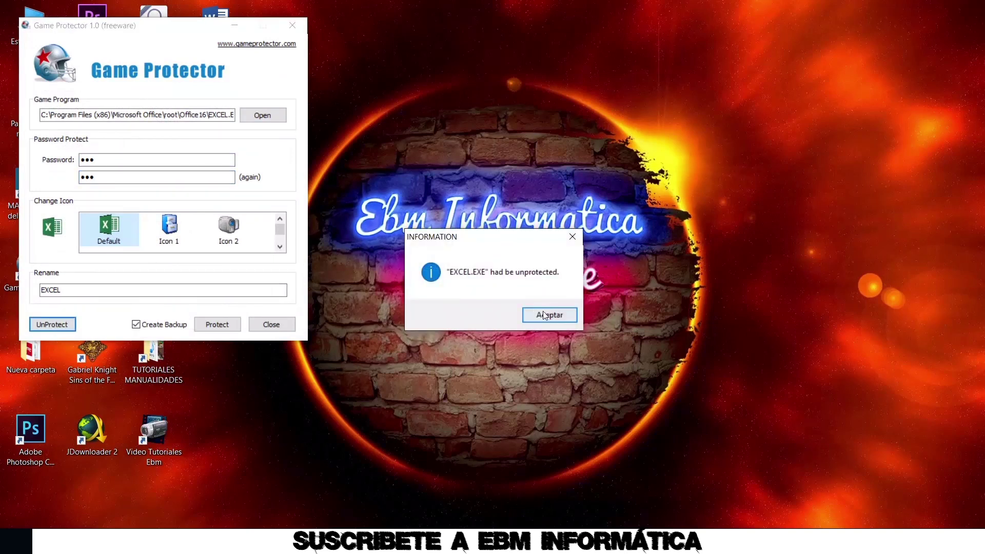
Dismiss the EXCEL.EXE unprotected notice, close Game Protector, and confirm Excel 2016 opens without a password
left_click(545, 315)
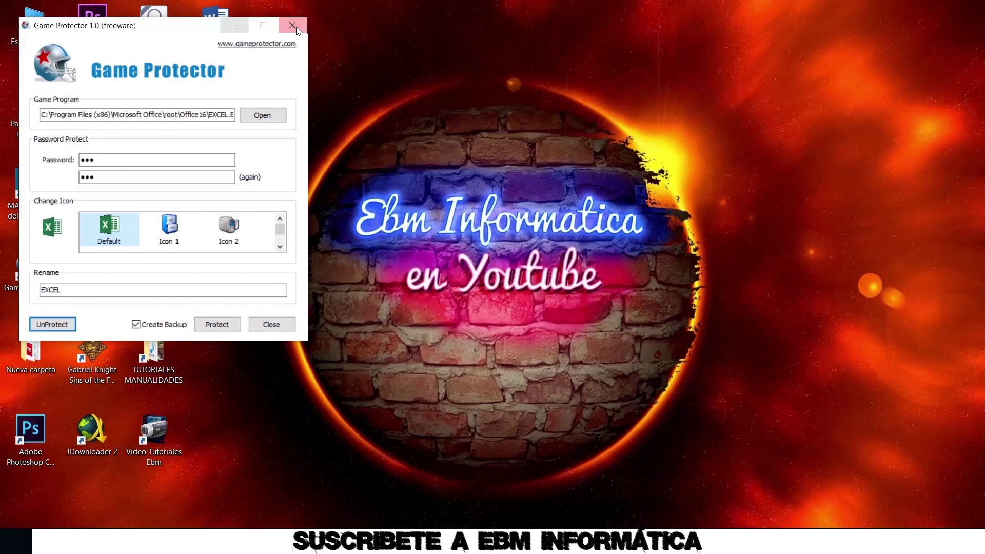
left_click(292, 25)
double_click(94, 276)
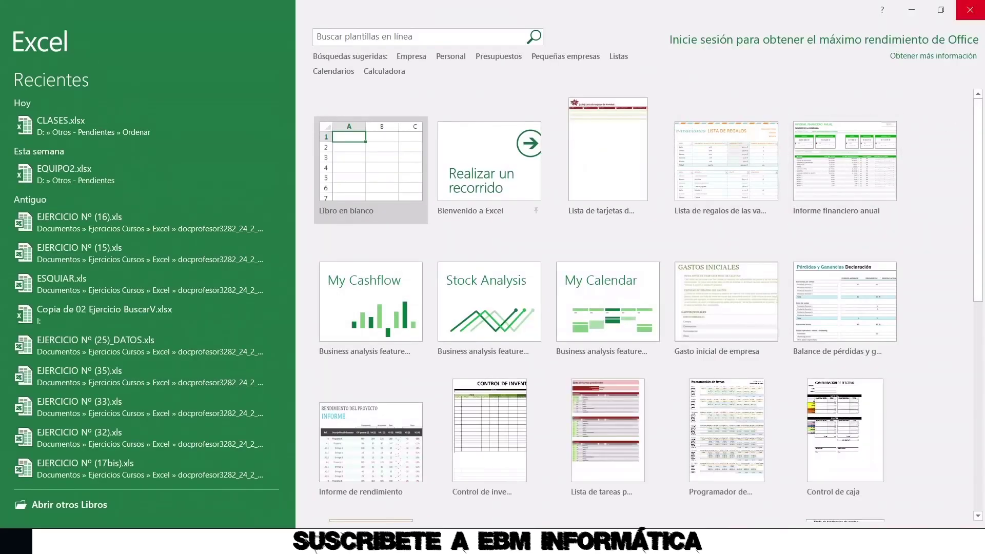
left_click(970, 9)
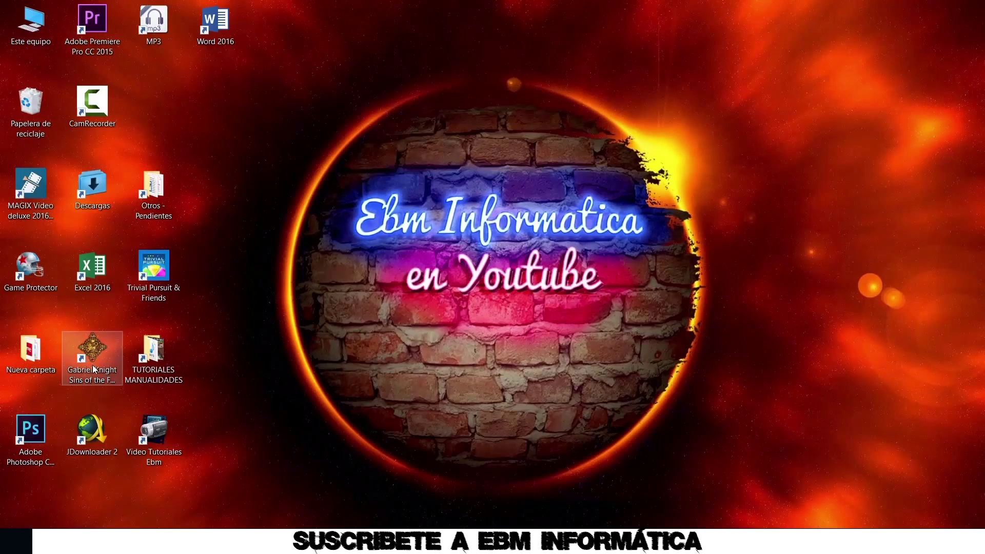
Run Game Protector as administrator and select GK1.exe in Pinkerton Road\Gabriel Knight Sins of the Fathers
right_click(29, 275)
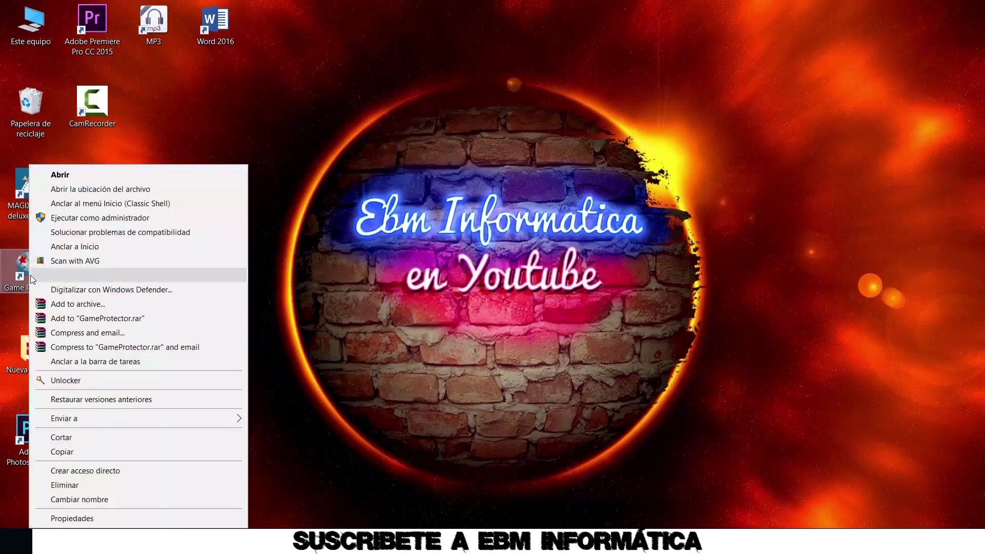
left_click(115, 221)
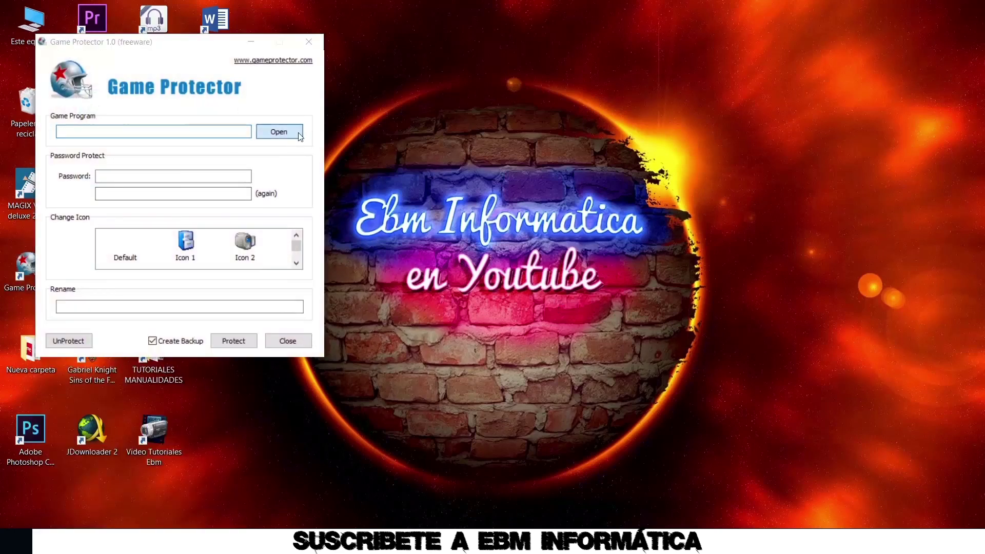
left_click(300, 134)
left_click(98, 253)
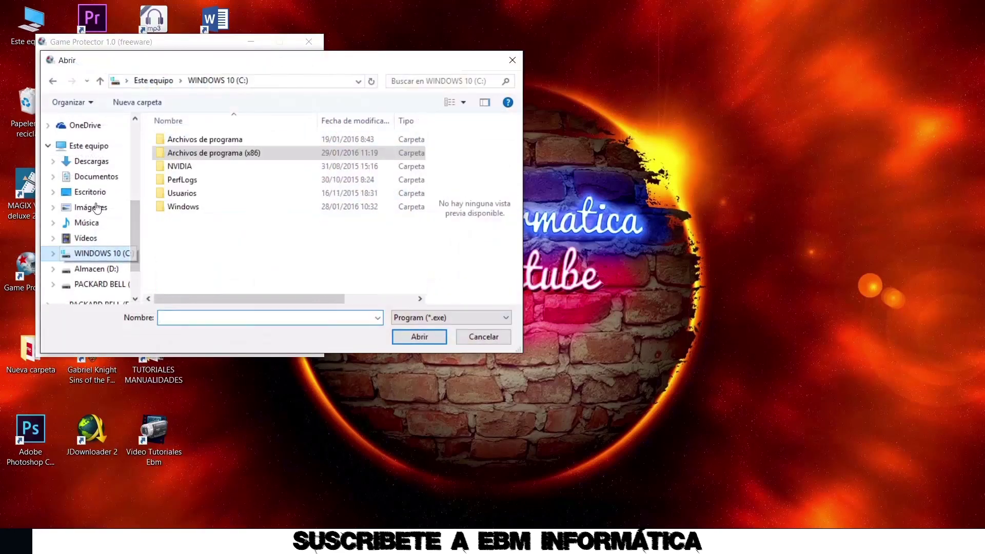
double_click(209, 152)
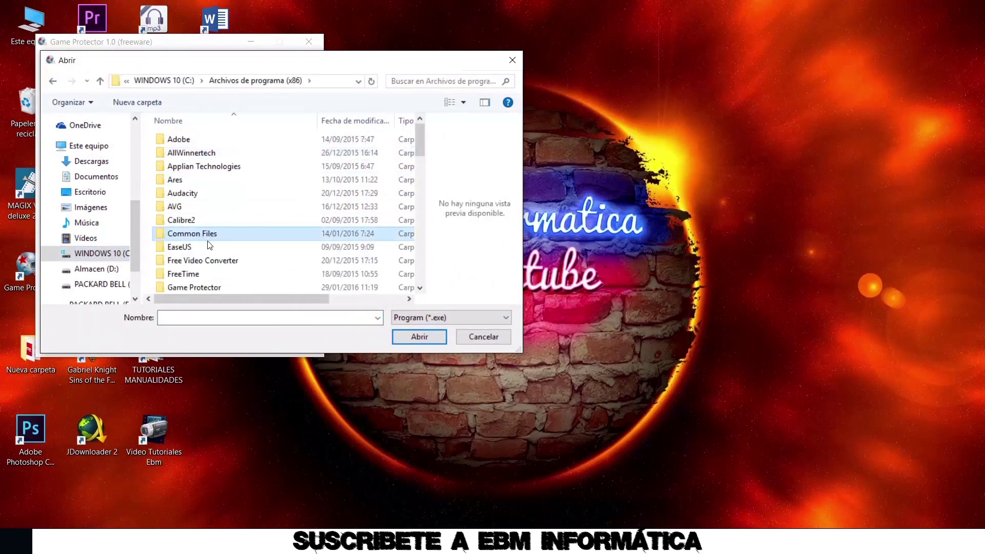
scroll(208, 236, "down", 15)
scroll(211, 235, "up", 5)
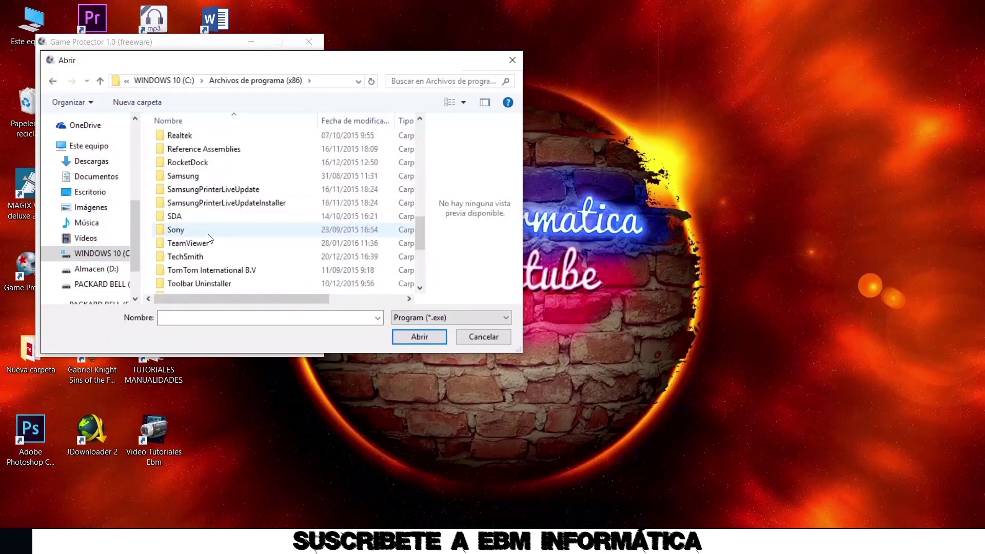
scroll(233, 163, "up", 1)
double_click(221, 148)
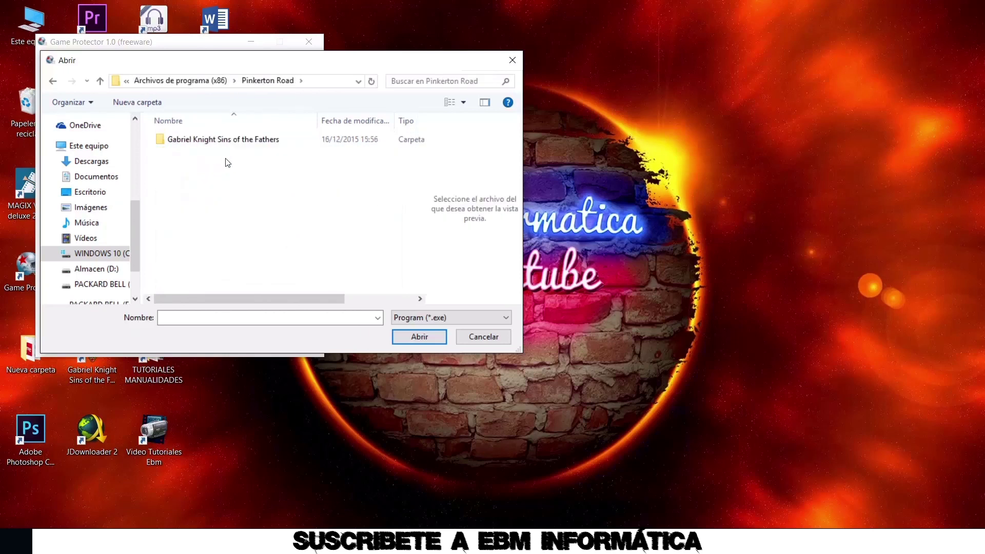
double_click(231, 139)
double_click(180, 166)
Enter and confirm a password, then protect GK1.exe and dismiss the success message
left_click(165, 180)
type("123")
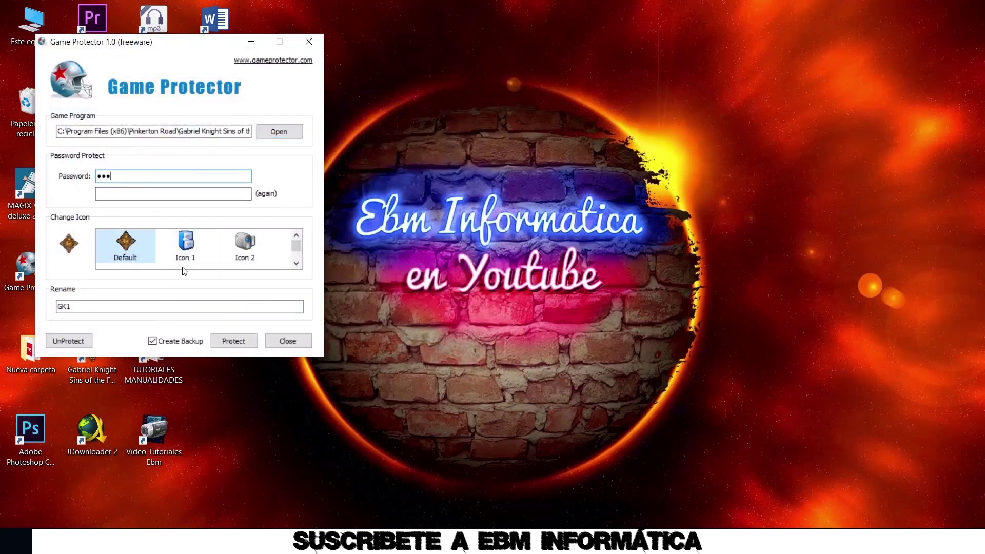
left_click(159, 193)
type("123")
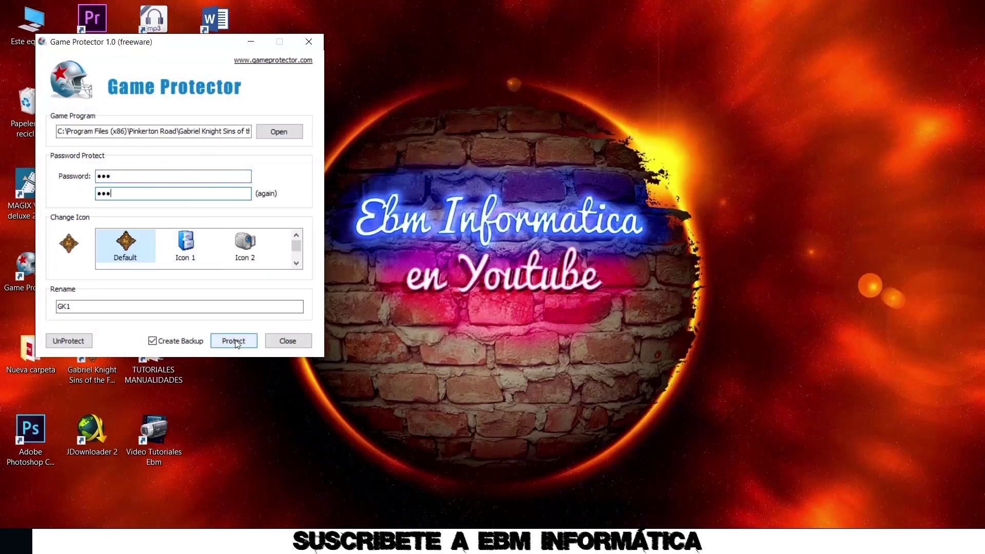
left_click(237, 343)
left_click(637, 324)
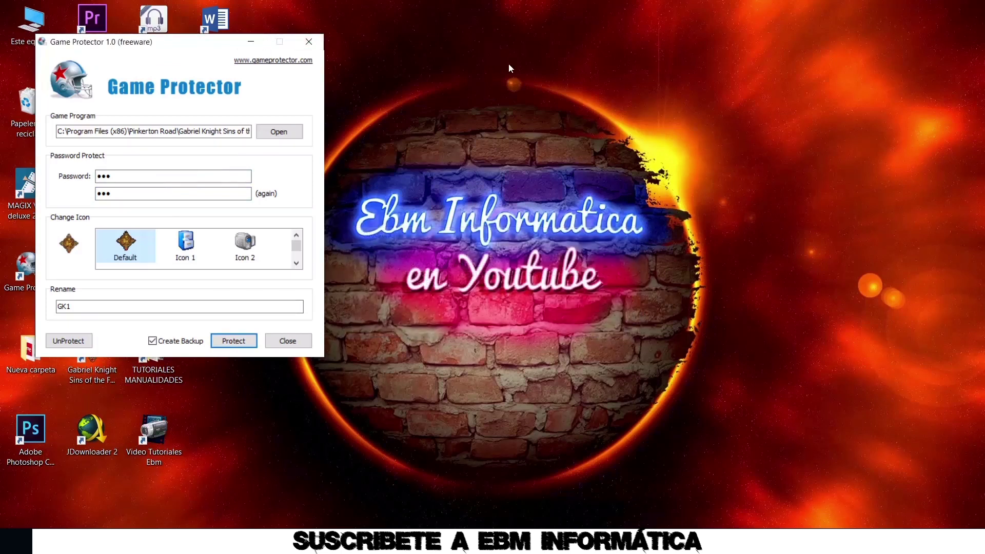
Close Game Protector, launch Gabriel Knight to see its password prompt, and cancel it
left_click(309, 41)
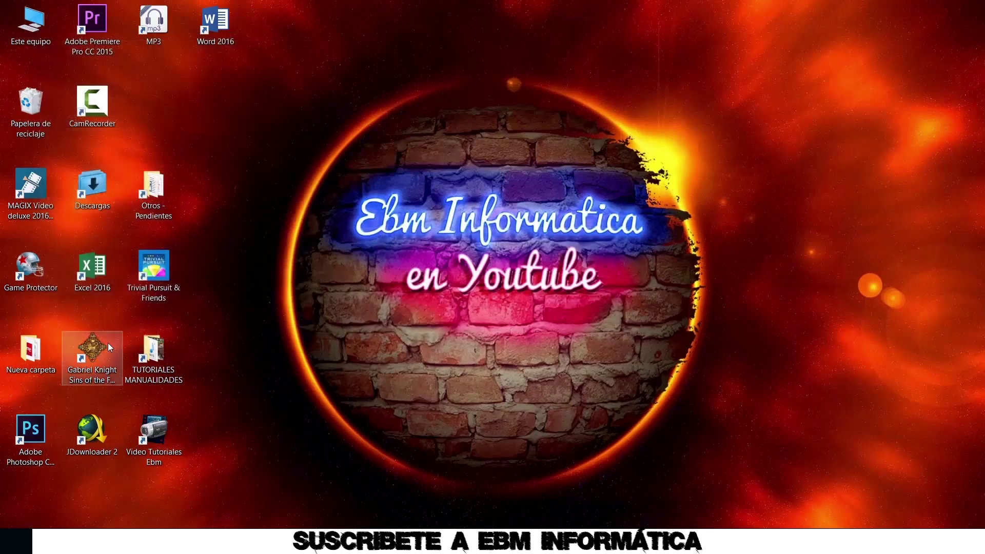
left_click(92, 355)
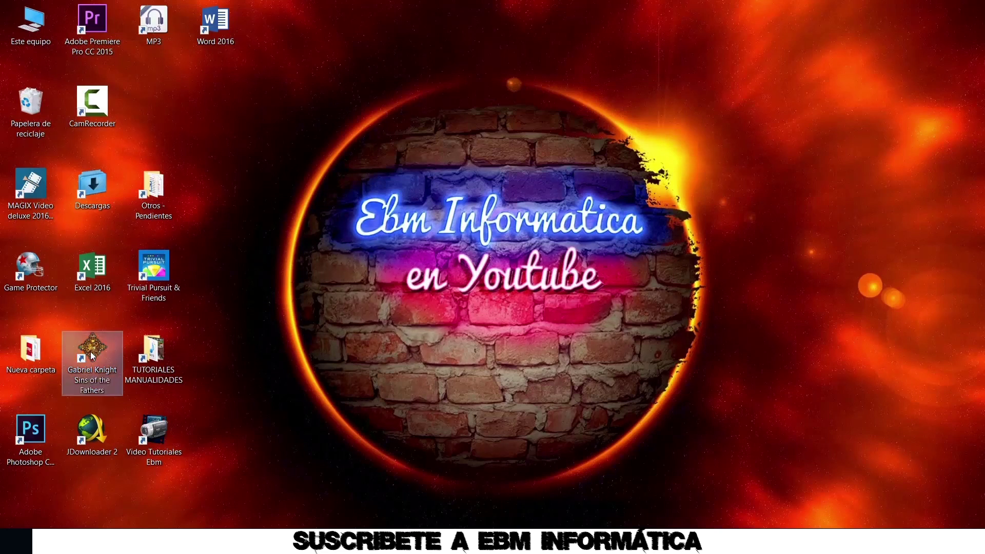
double_click(93, 355)
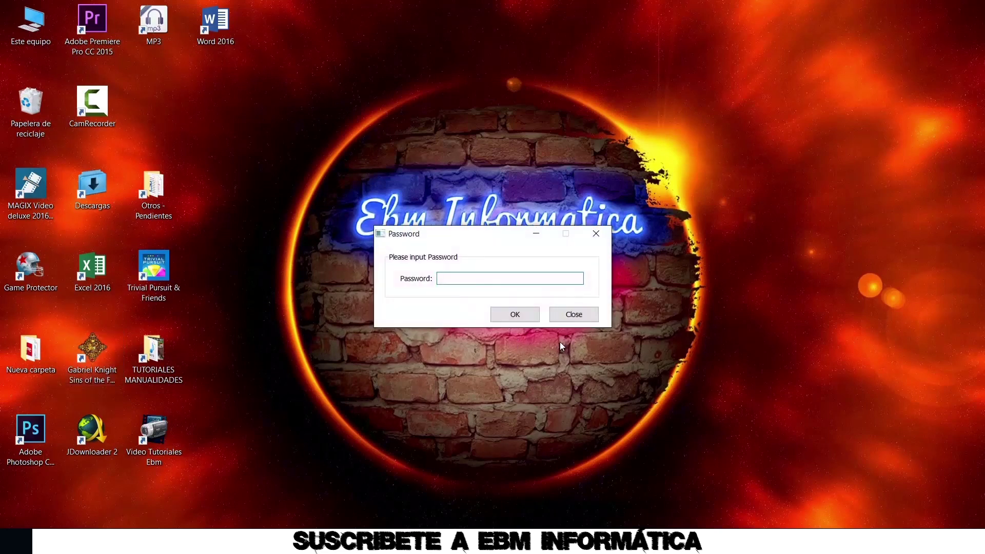
left_click(571, 315)
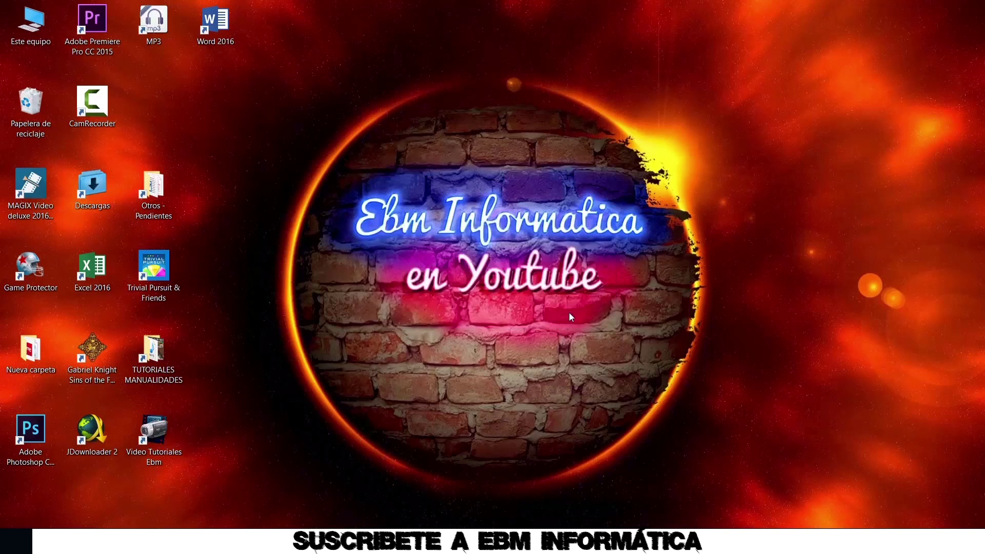
right_click(35, 269)
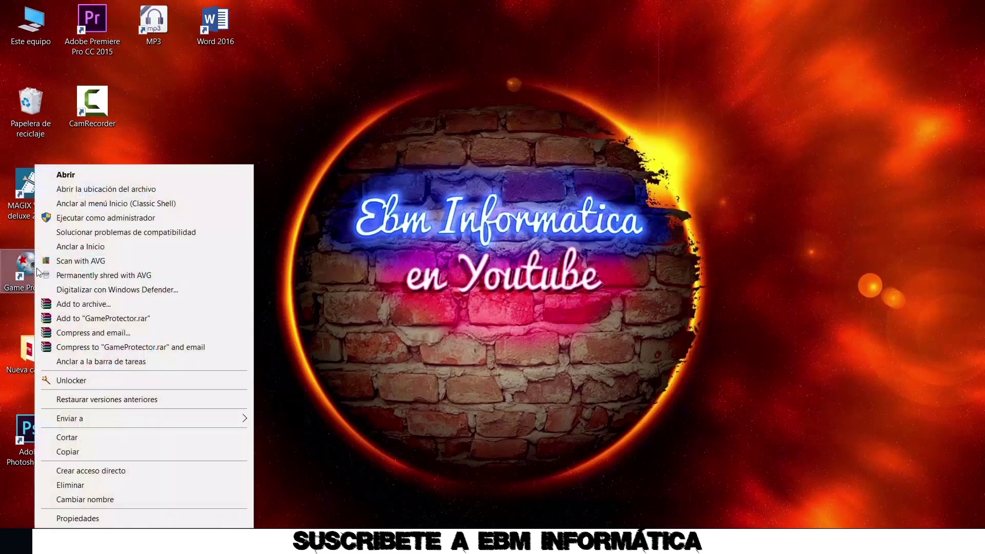
Start Game Protector as administrator and bring up its Abrir file chooser
left_click(148, 218)
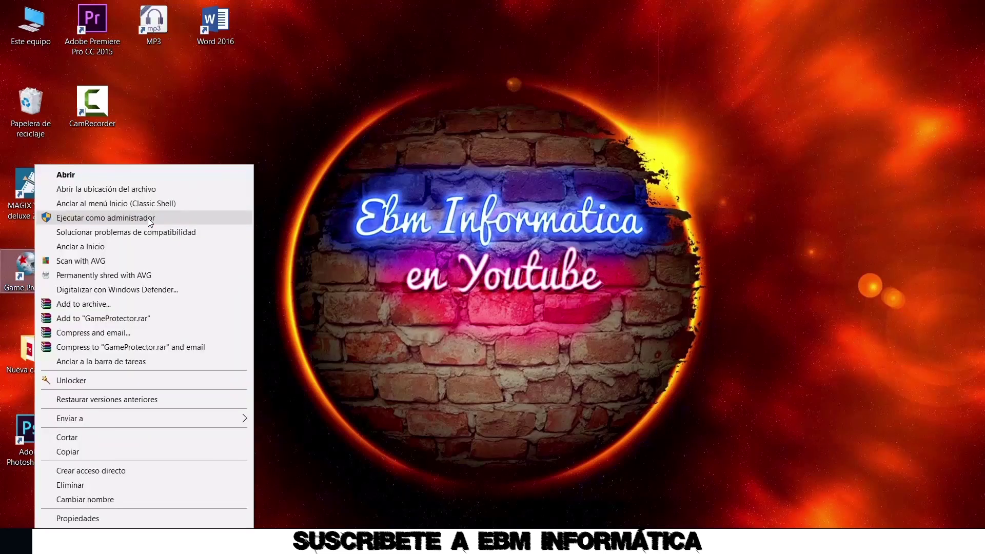
left_click(149, 219)
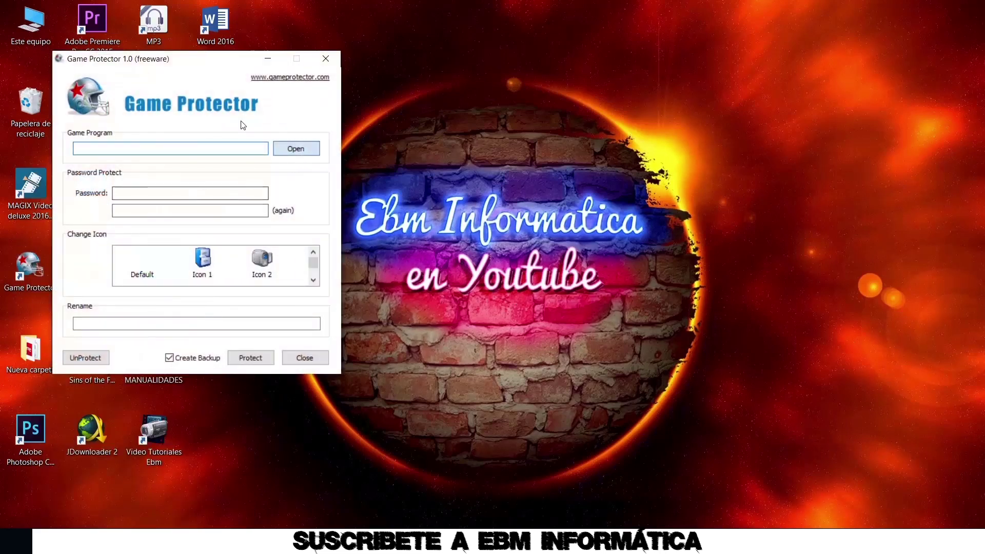
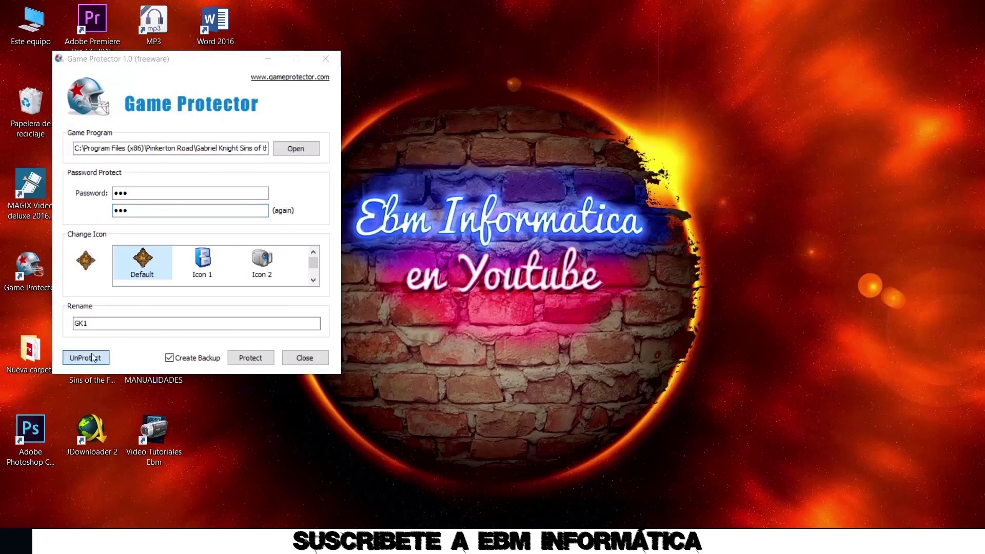
Dismiss the Game Protector information message and close Game Protector
key("Return")
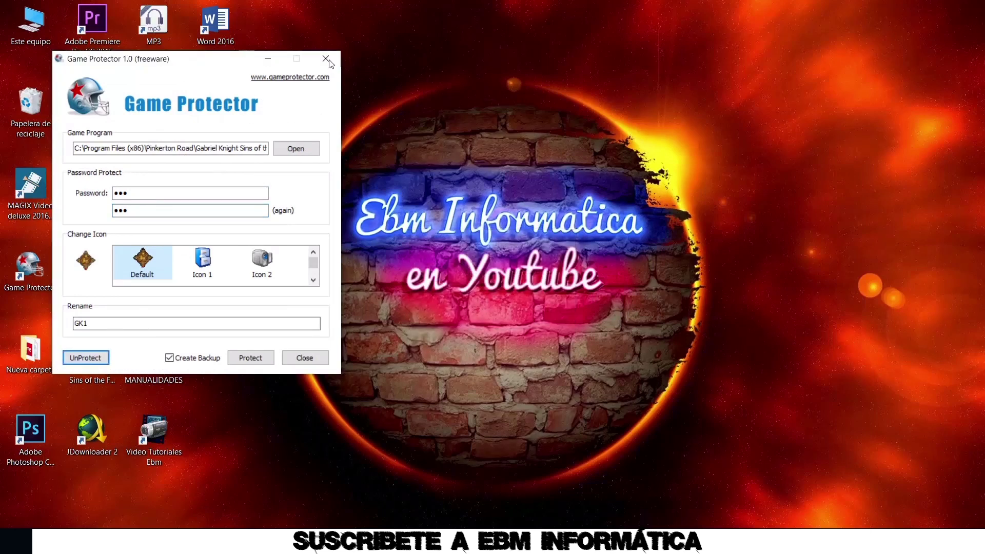
left_click(328, 59)
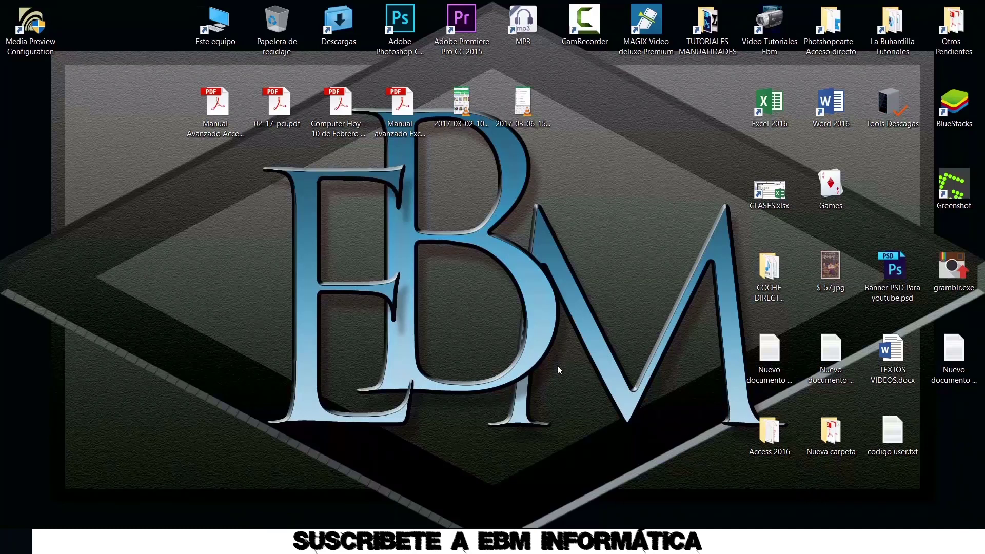
On Winaero's OneClickFirewall page, download and save OneClickFirewall.zip (318 KB)
left_click(379, 541)
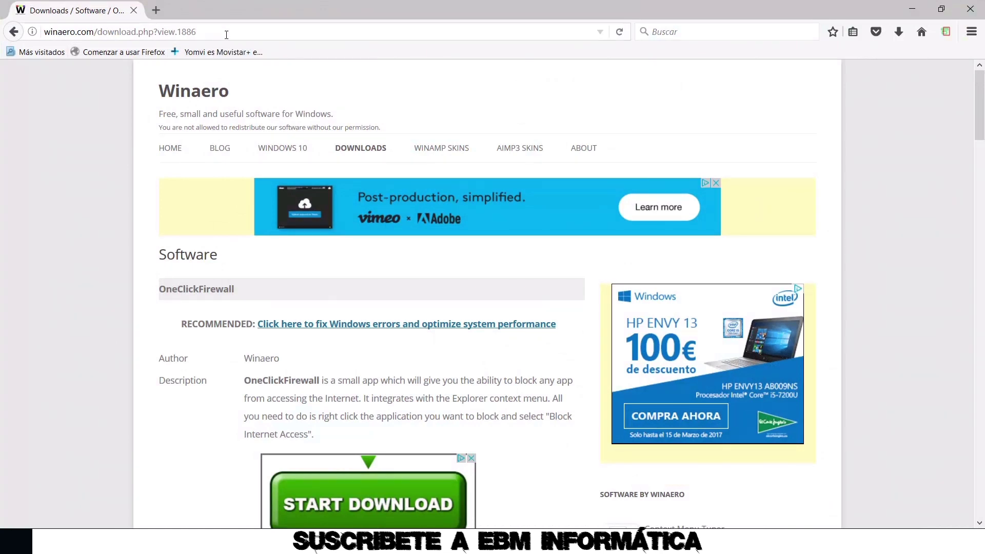
scroll(438, 102, "down", 4)
scroll(438, 102, "down", 3)
scroll(436, 106, "up", 3)
scroll(436, 106, "down", 3)
left_click(376, 237)
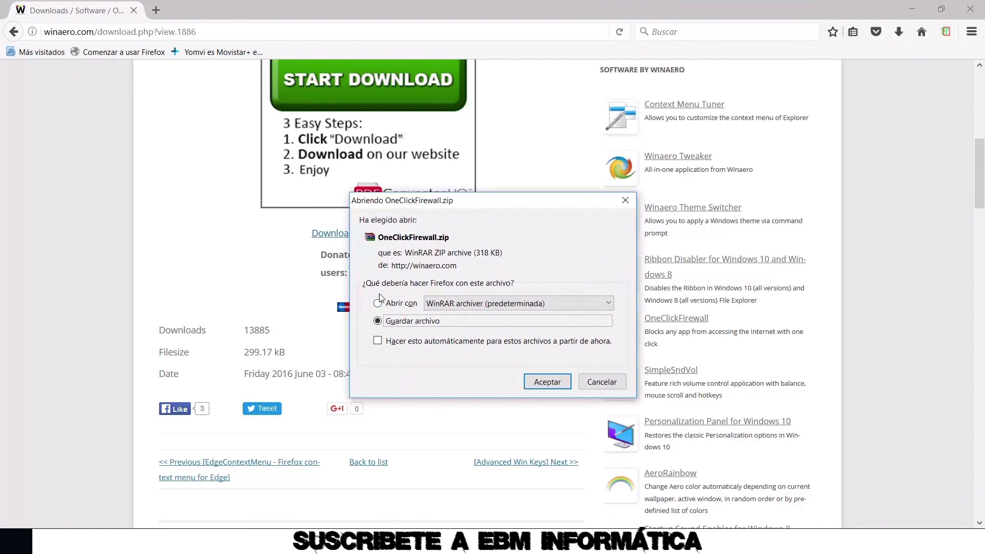
left_click(539, 386)
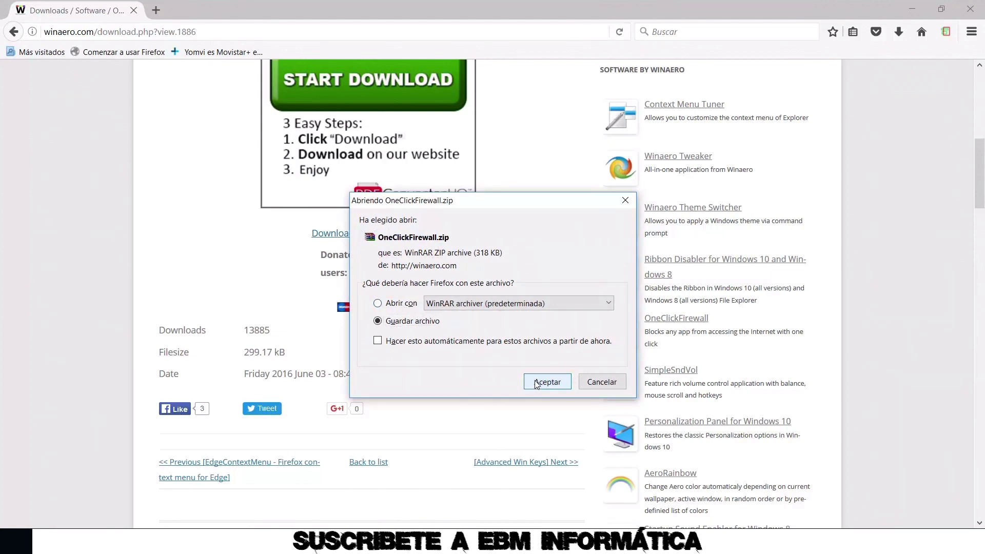
Extract the OneClickFirewall installer from the downloaded zip onto the desktop
left_click(898, 32)
left_click(730, 75)
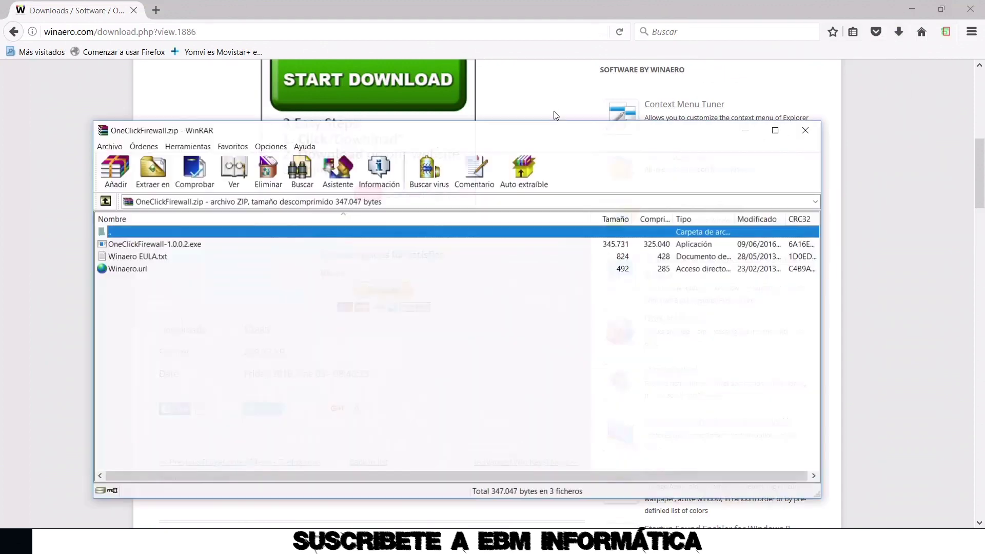
left_click(913, 9)
left_click_drag(123, 244, 45, 196)
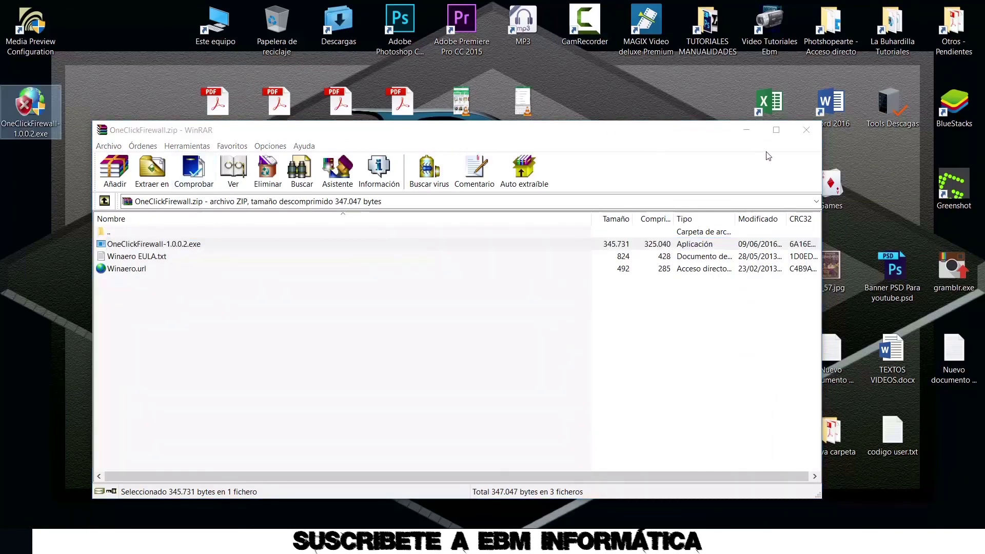
left_click(810, 134)
Install OneClickFirewall into C:\Program Files (x86)\OneClickFirewall, declining the Winaero Tweaker offer
double_click(43, 106)
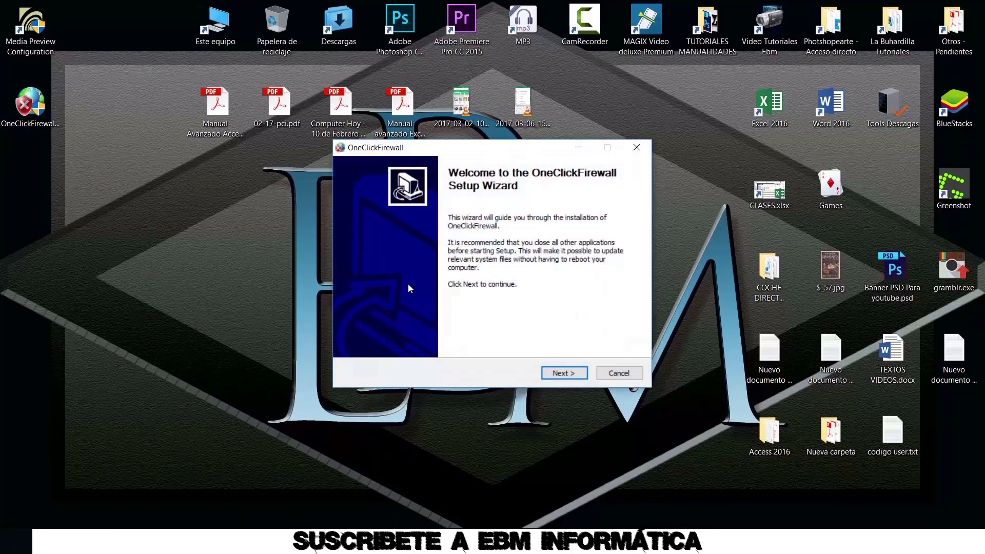
left_click(561, 373)
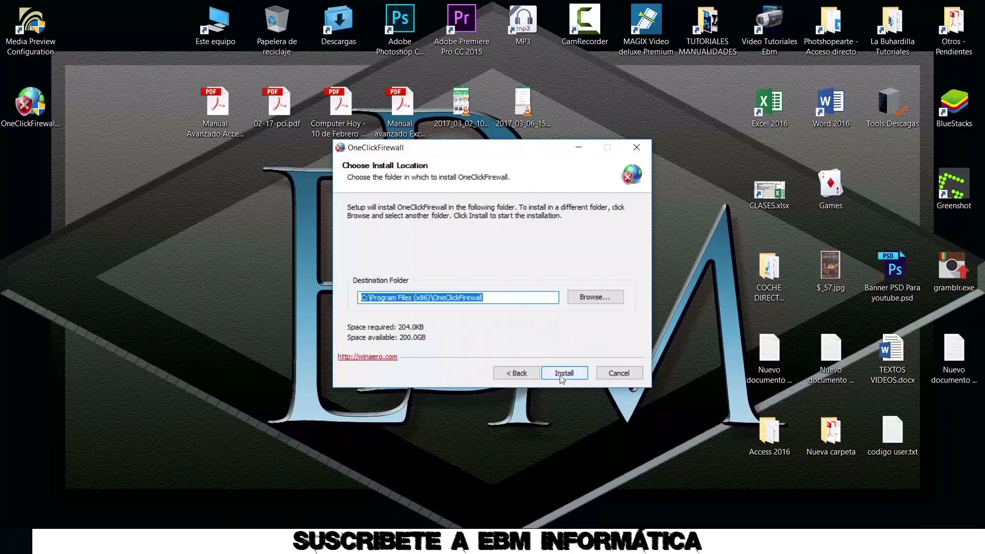
left_click(561, 378)
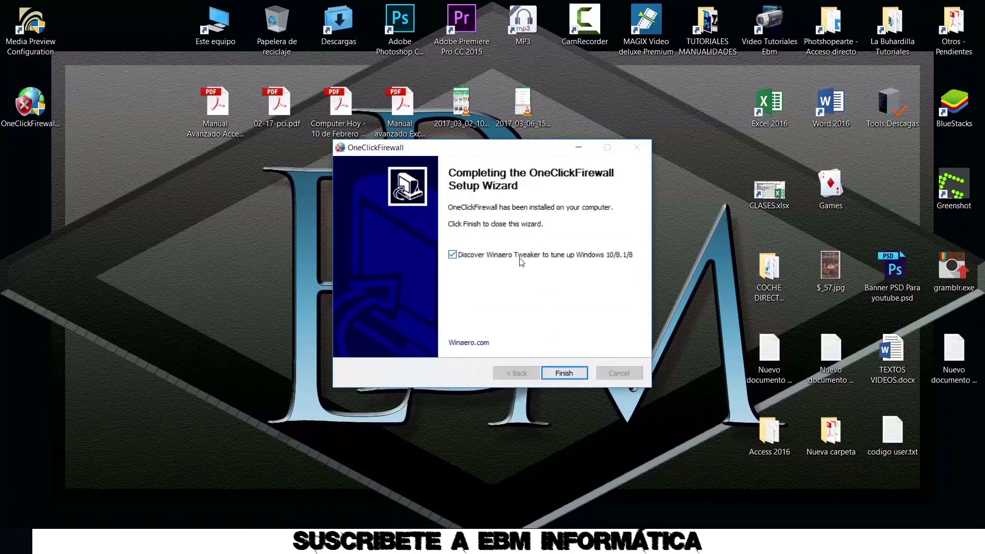
left_click(452, 254)
left_click(564, 374)
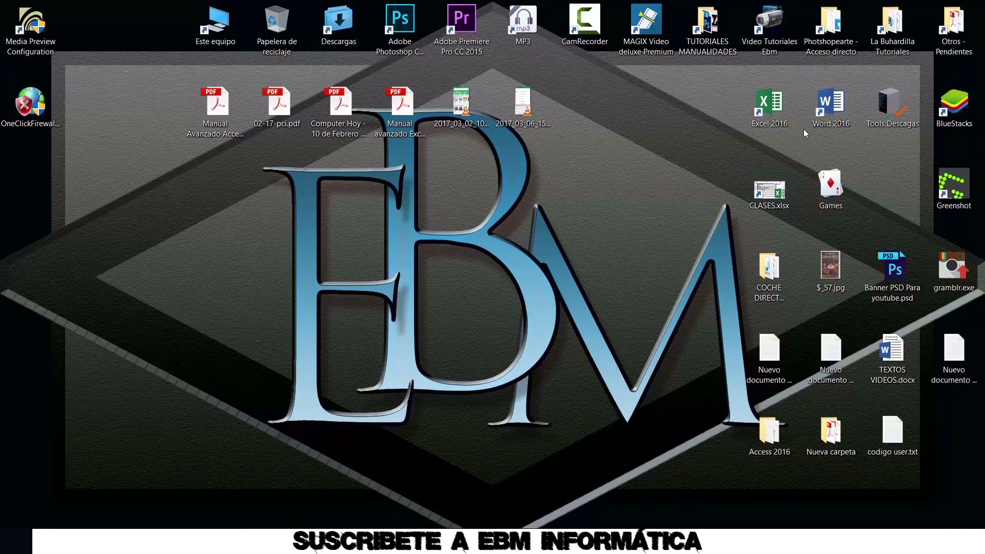
Block Word 2016's internet access from its context menu, then restore it
right_click(832, 114)
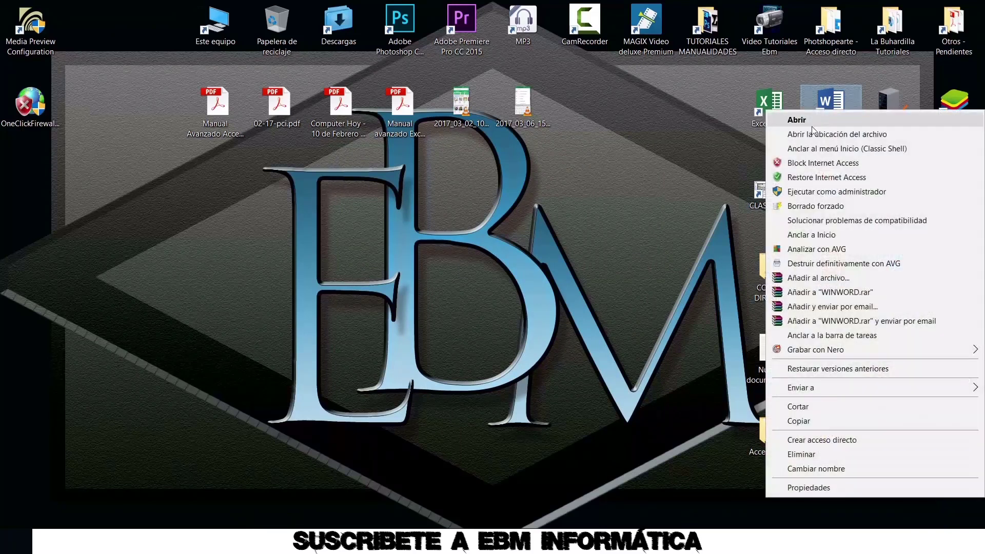
left_click(813, 164)
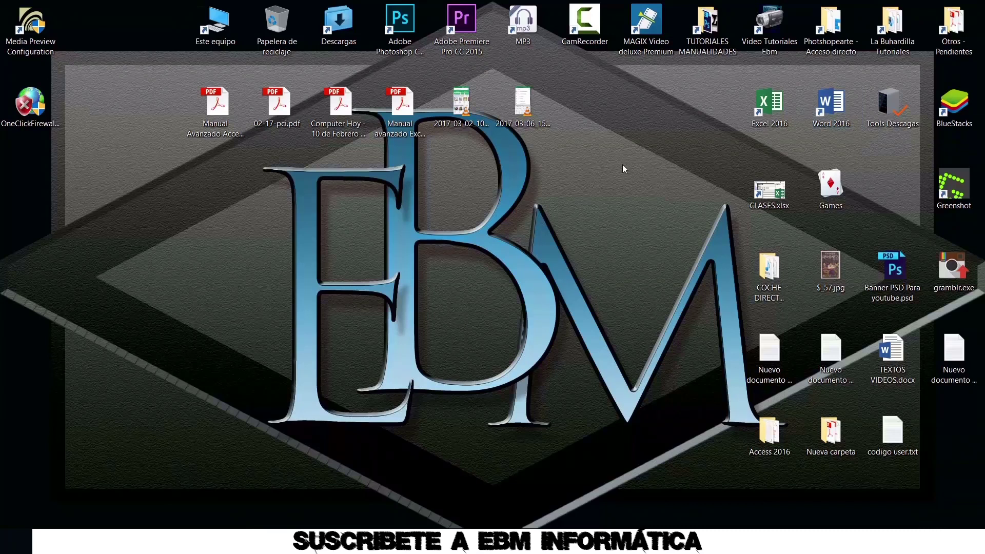
right_click(833, 114)
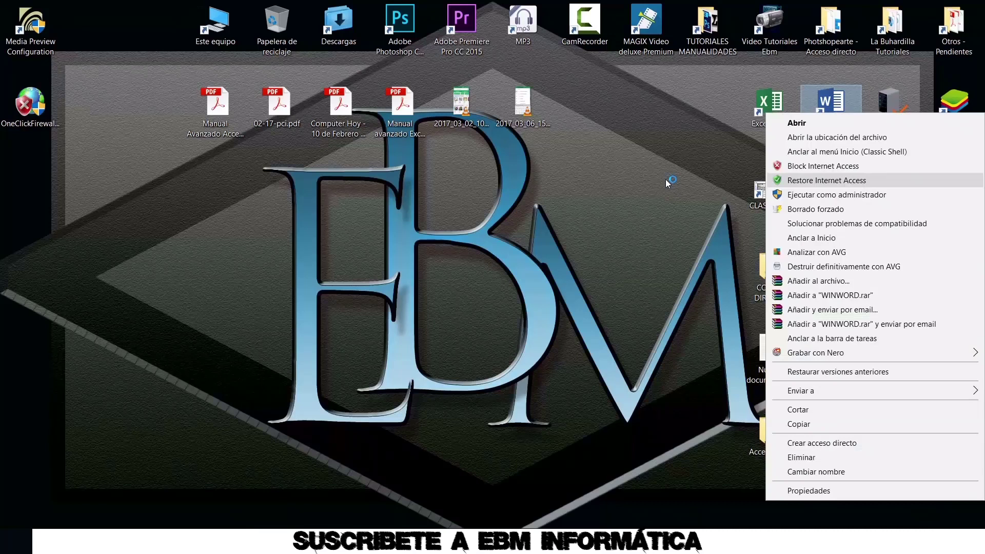
left_click(611, 214)
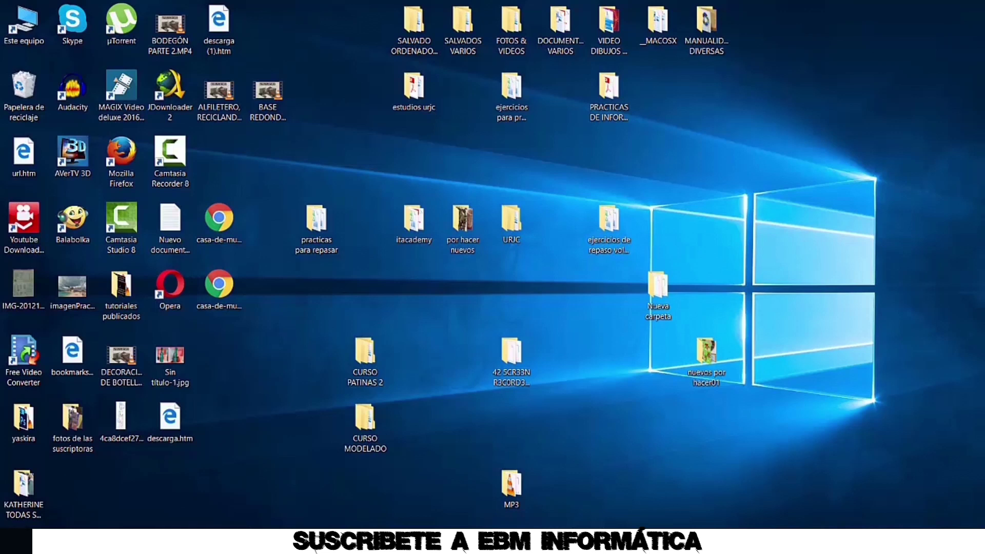
Run GPEDIT.MSC from the Start menu search
key("super")
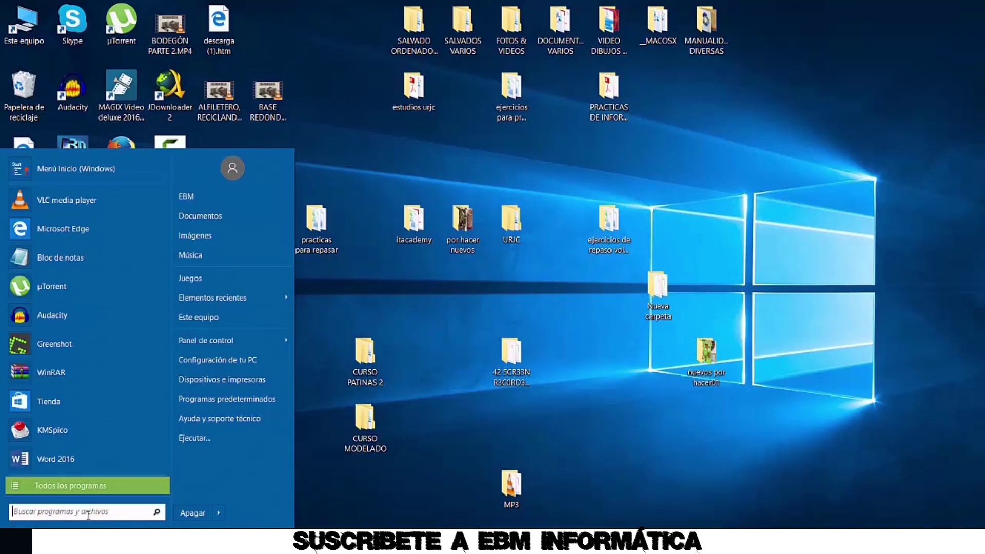
type("GPEDIT.MSC")
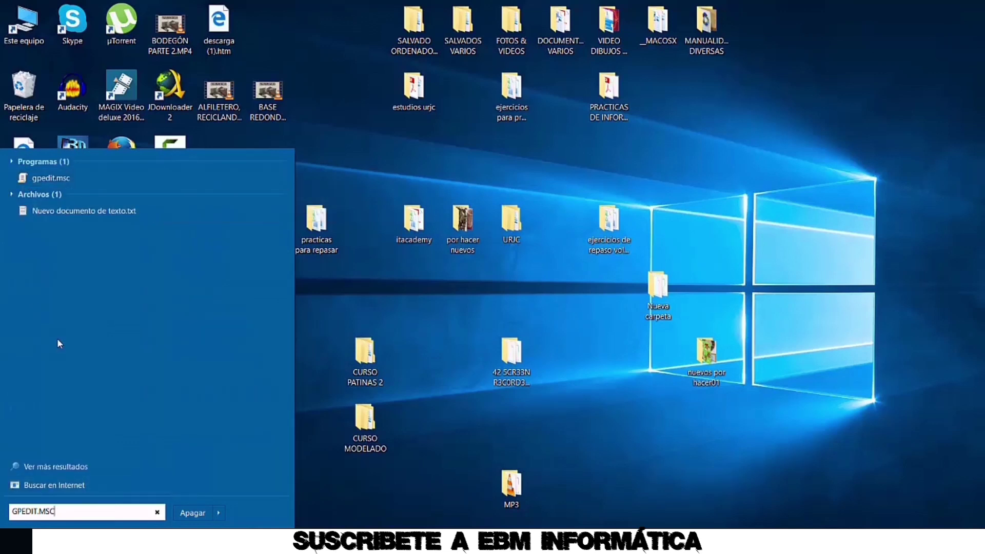
key("Return")
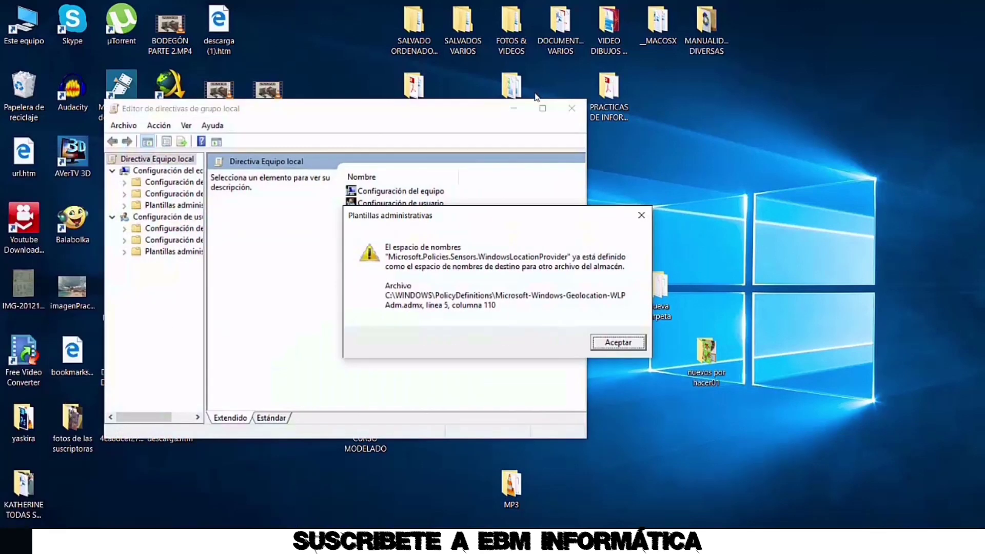
Browse to Plantillas administrativas > Panel de control and open 'Prohibir el acceso…' policy
left_click(605, 344)
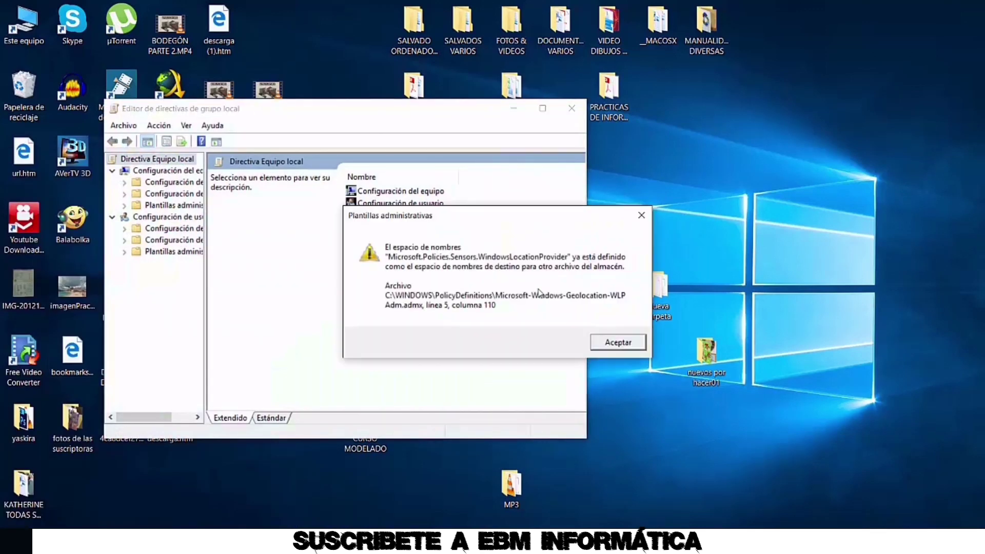
left_click(599, 340)
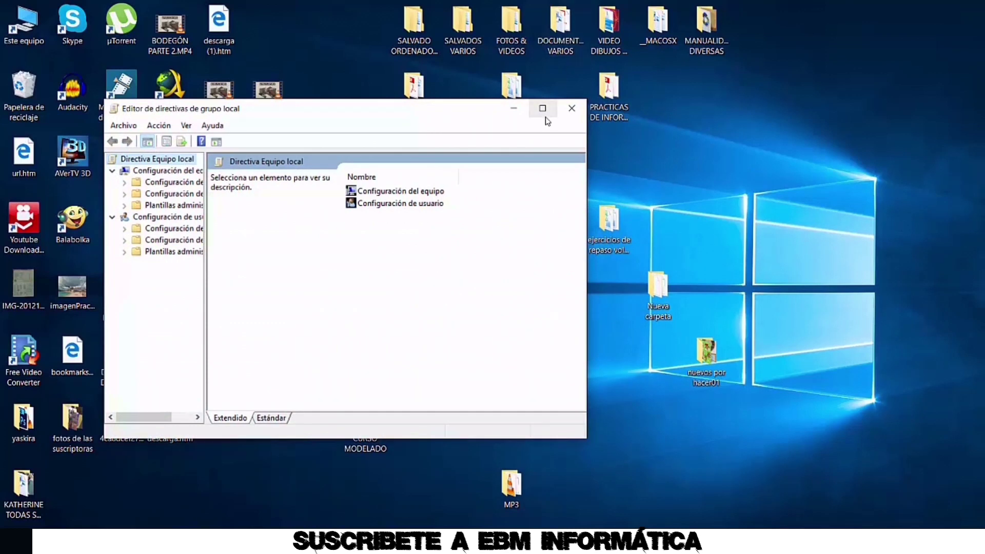
left_click(545, 109)
left_click(19, 147)
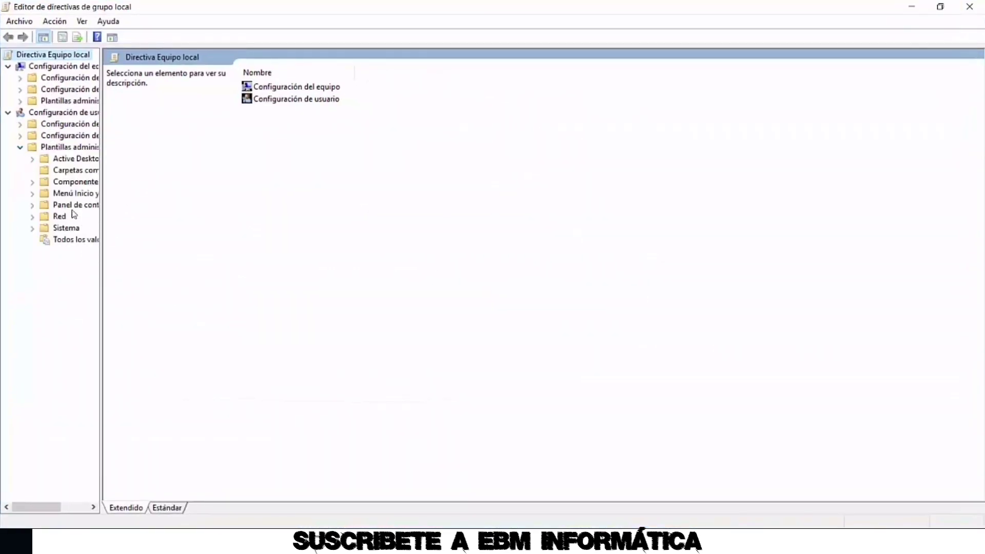
left_click(75, 206)
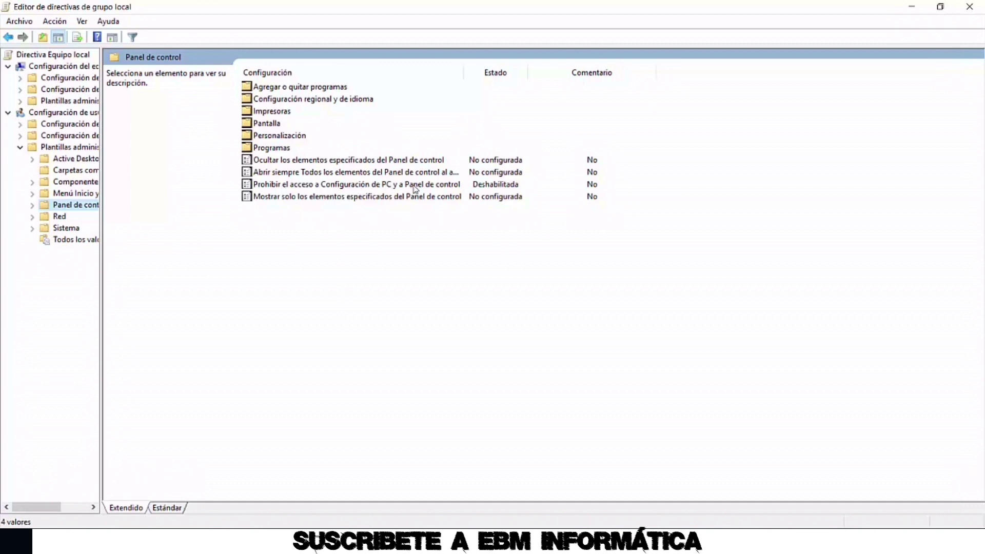
double_click(449, 186)
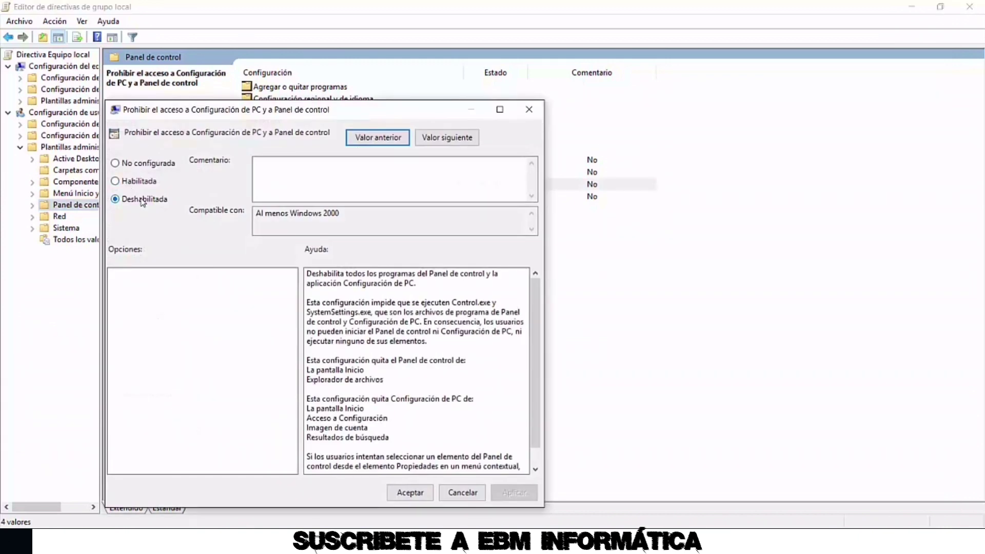
left_click(145, 164)
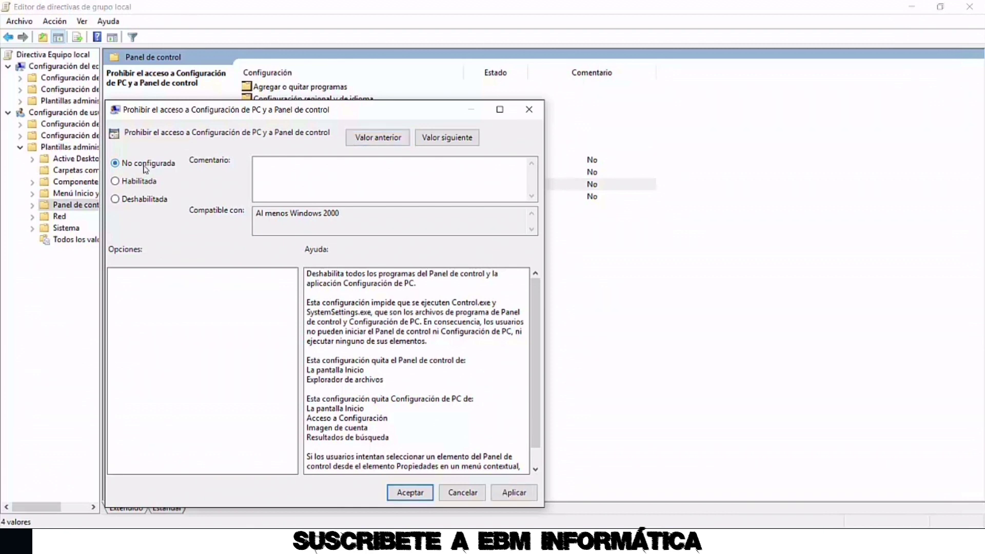
left_click(509, 492)
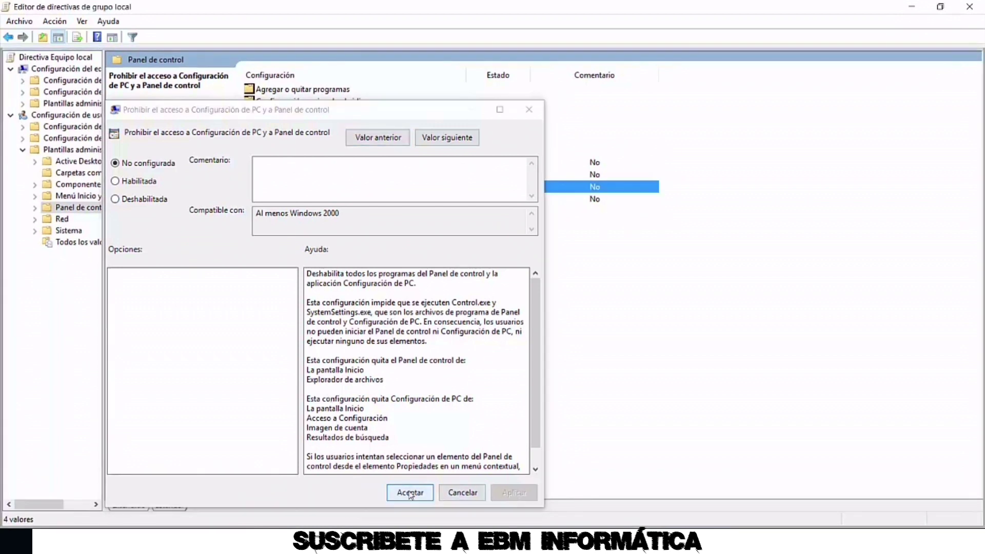
left_click(411, 492)
double_click(409, 187)
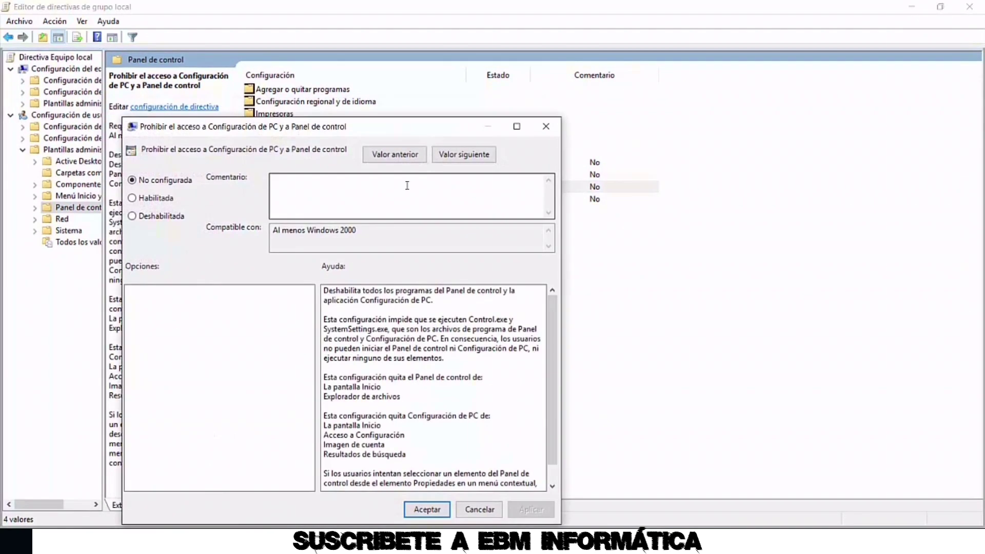
left_click(159, 198)
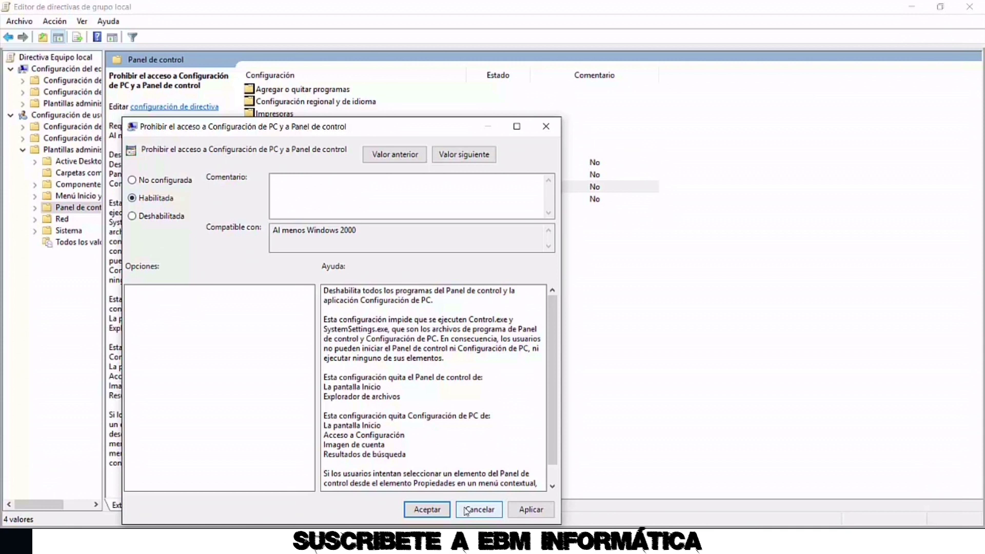
left_click(528, 511)
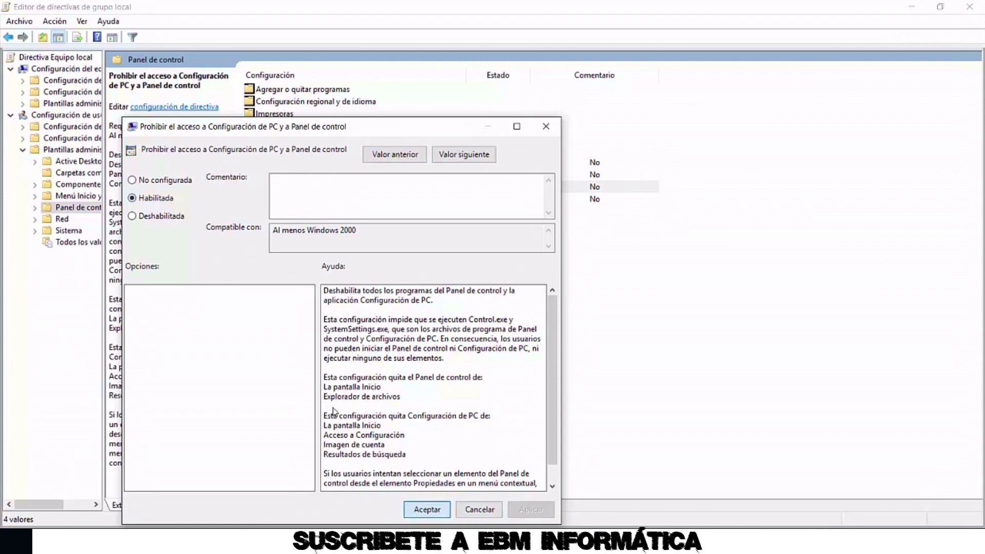
left_click(426, 509)
left_click(13, 529)
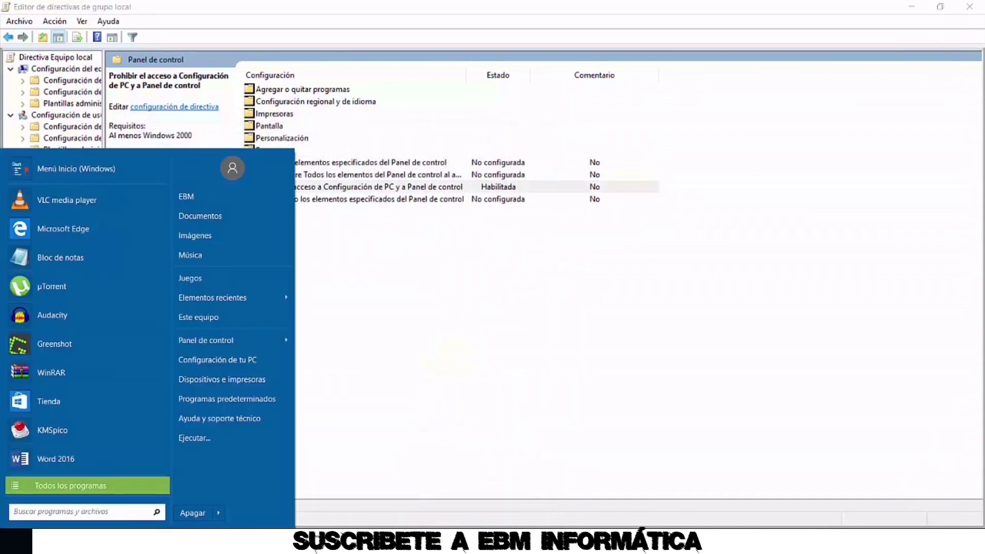
left_click(227, 341)
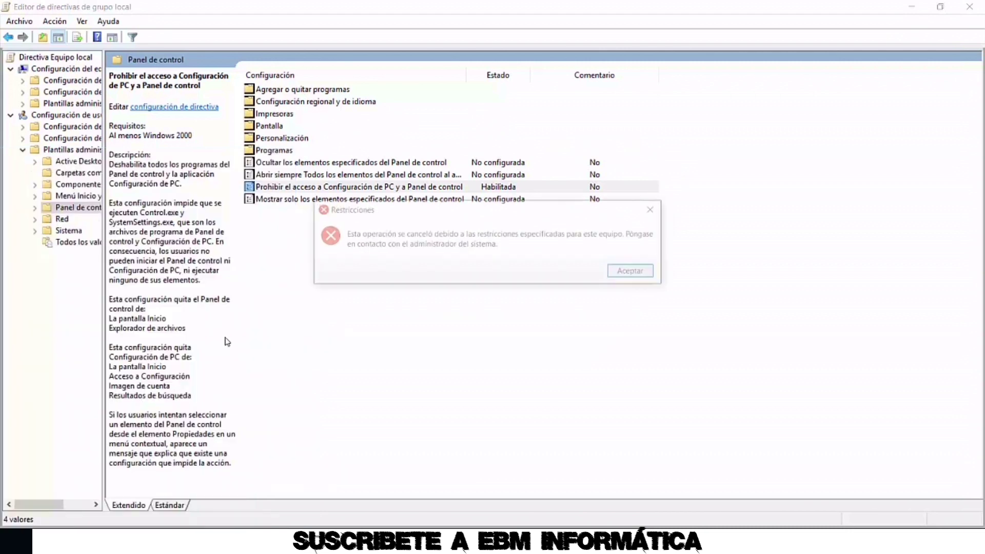
left_click(621, 274)
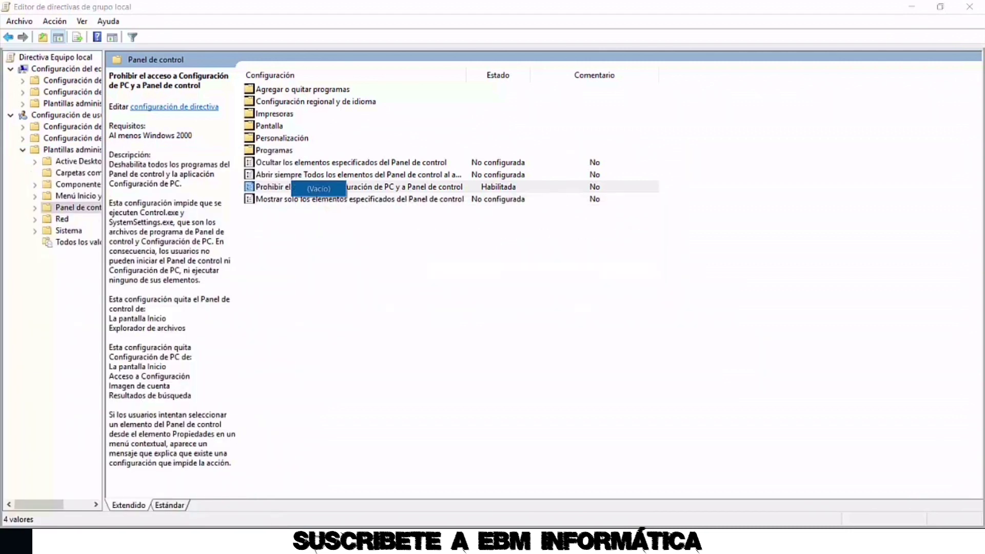
key("super")
left_click(219, 354)
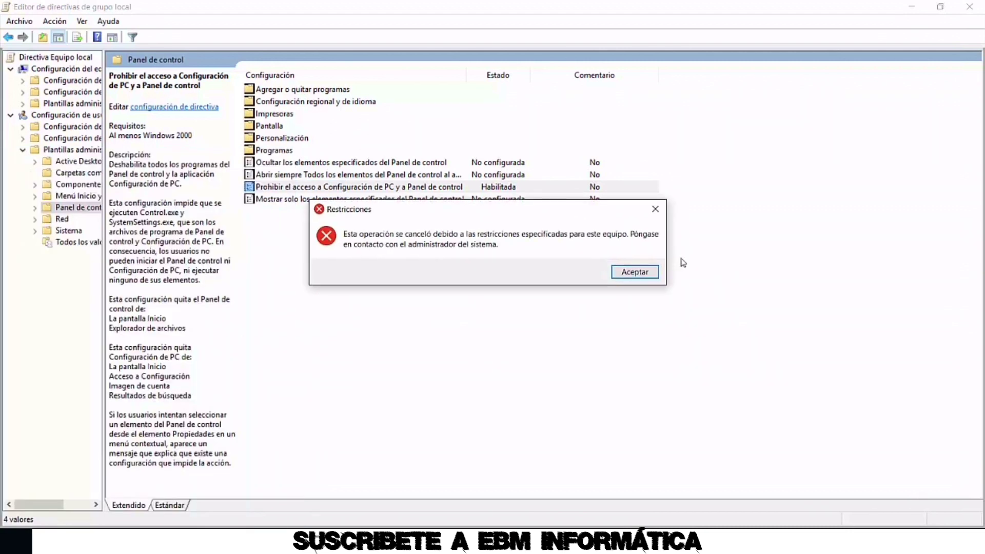
left_click(635, 272)
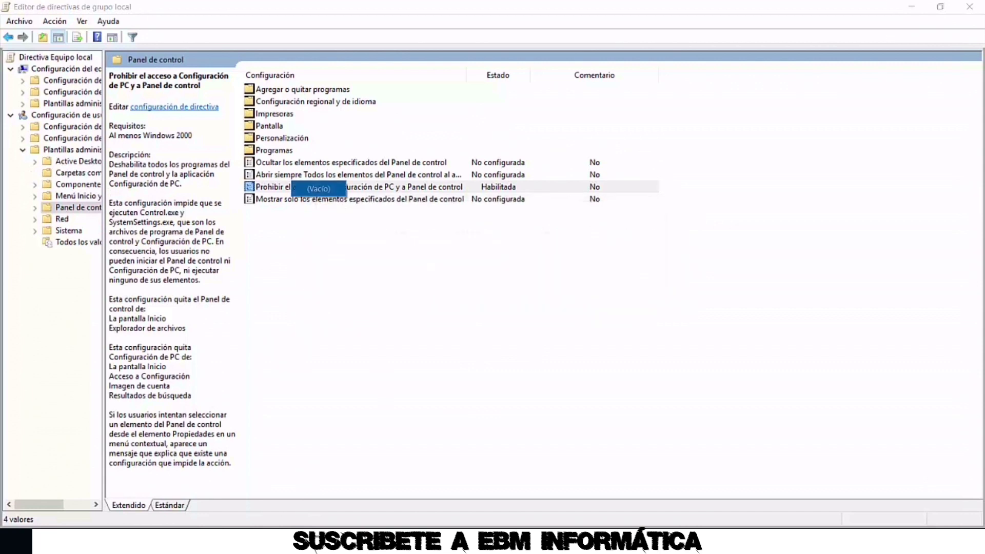
key("super")
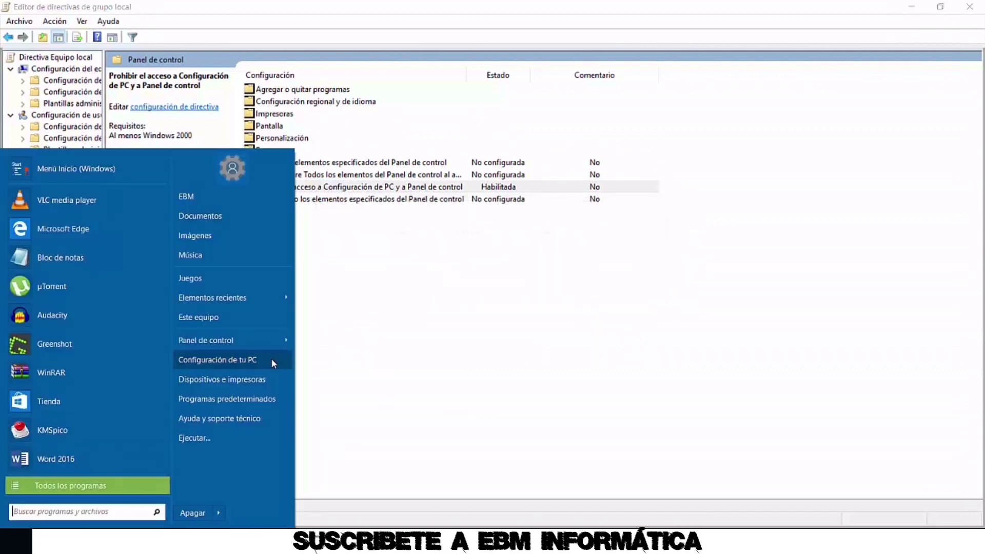
left_click(269, 360)
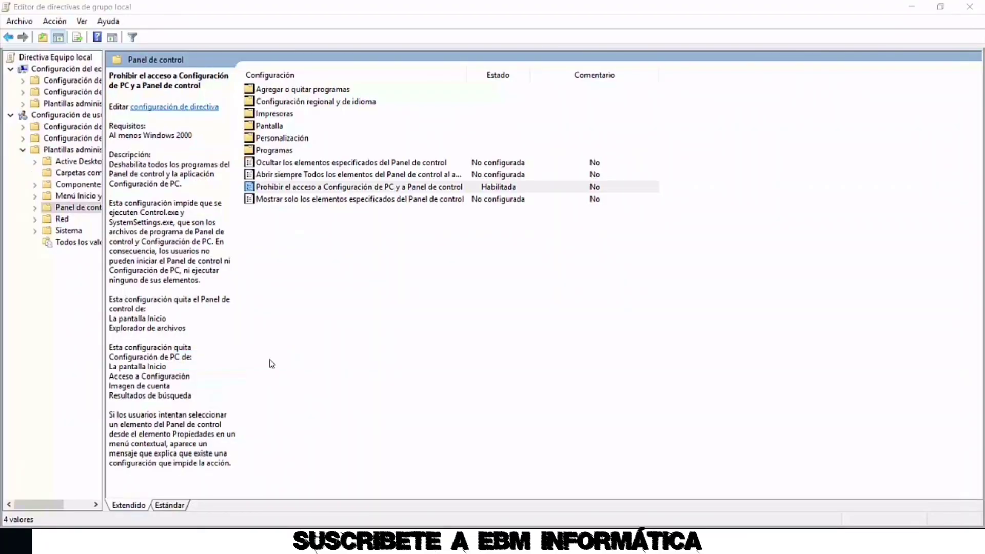
double_click(391, 187)
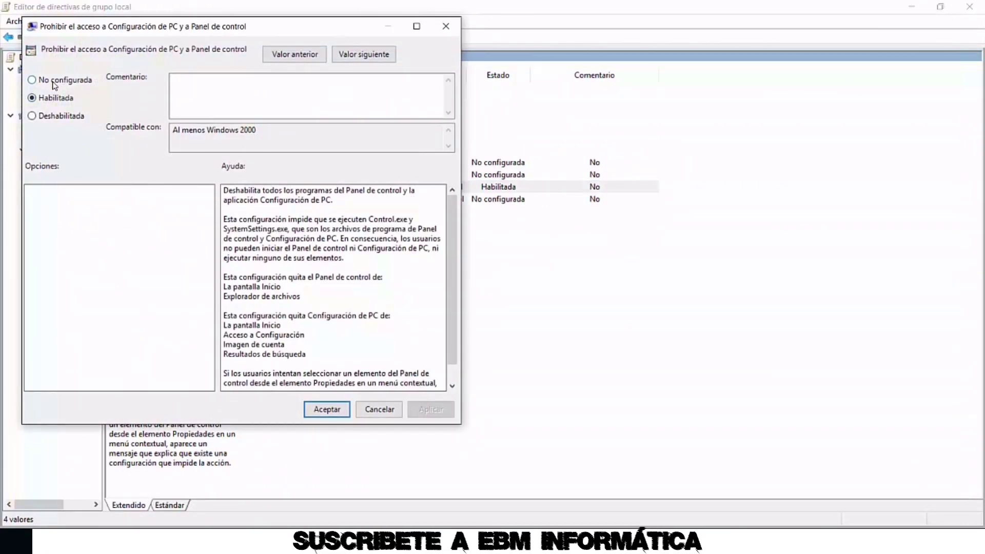
Set the Control Panel access policy to No configurada and apply it
left_click(54, 82)
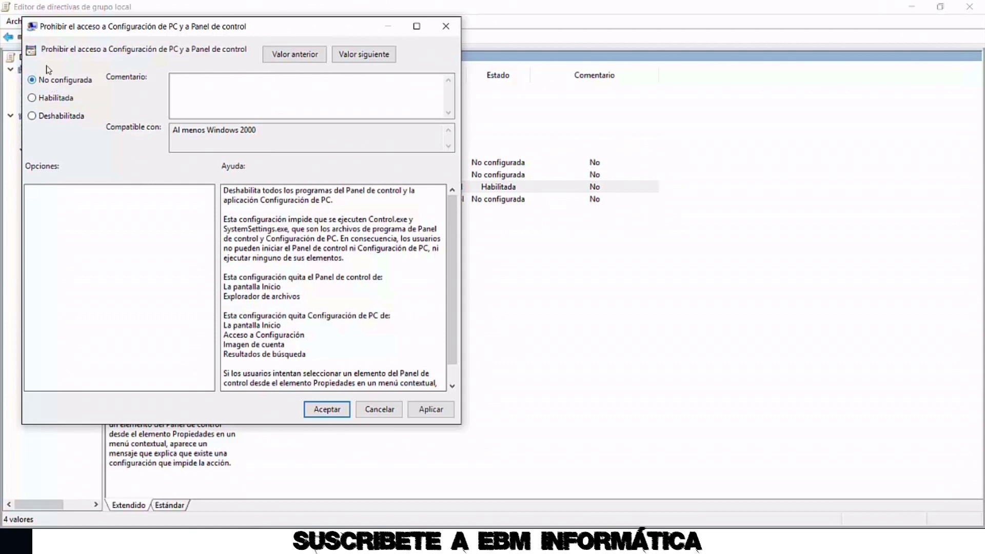
left_click(431, 409)
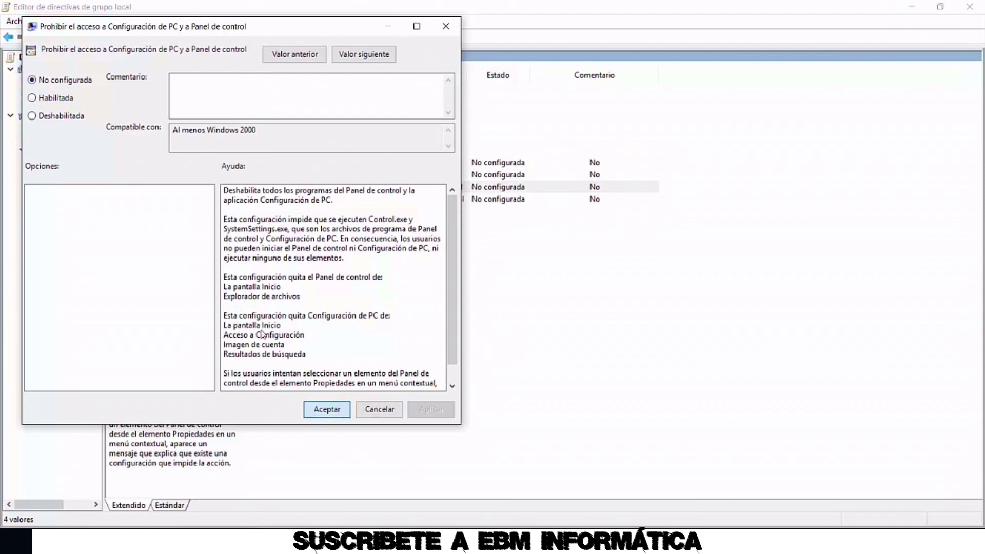
left_click(326, 408)
Confirm Control Panel opens again from the Start menu, then close it
key("super")
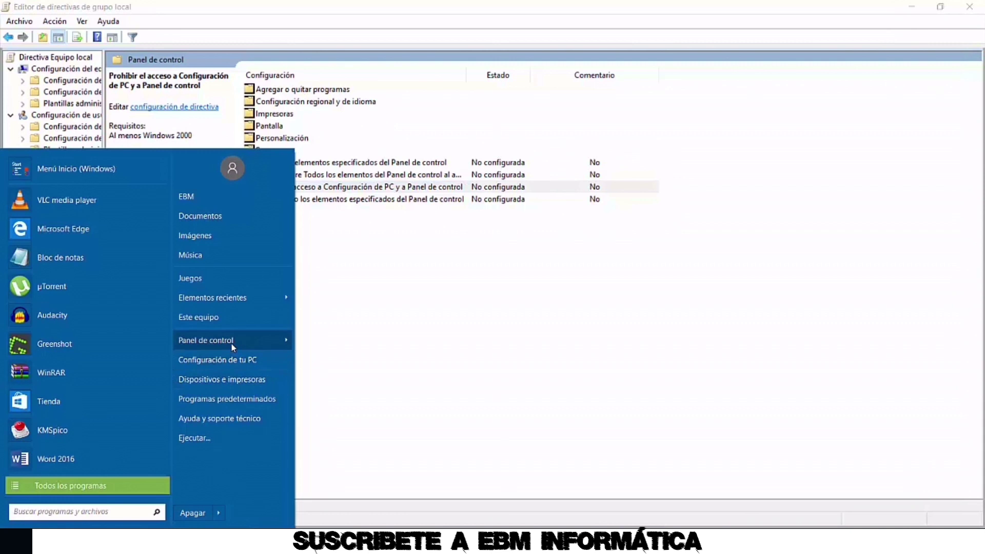
left_click(232, 340)
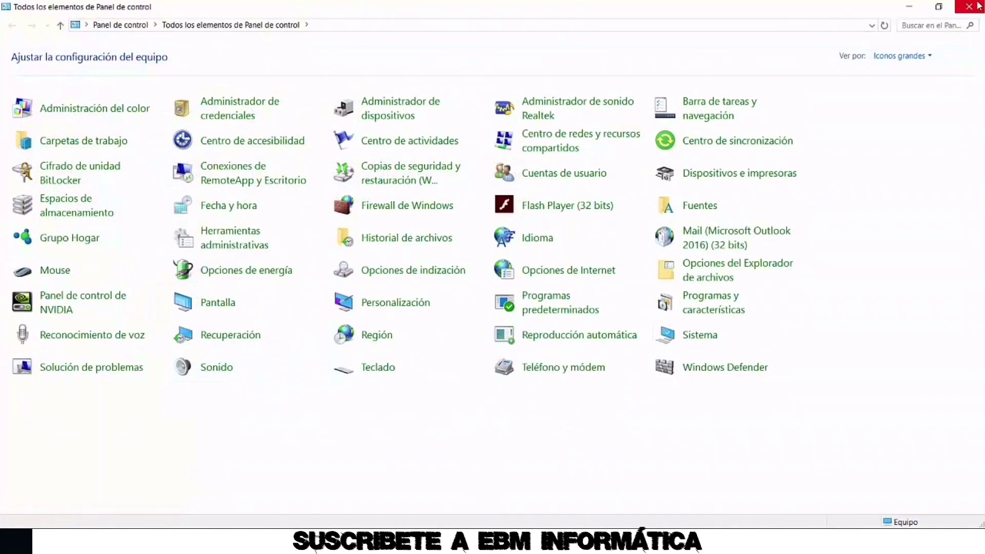
left_click(969, 6)
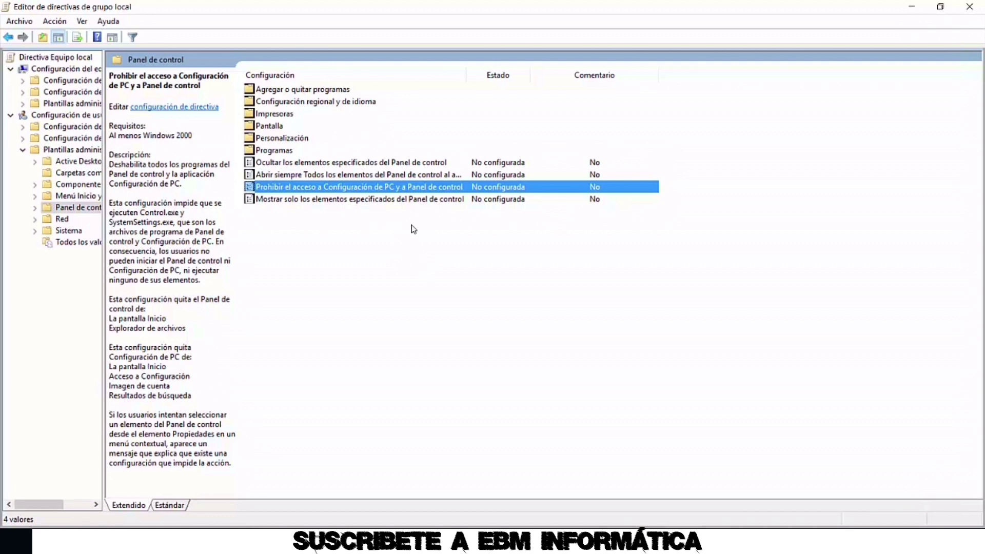
Preview 'Ocultar los elementos especificados del Panel de control' as Habilitada, cancel, widen Configuración column
left_click(325, 164)
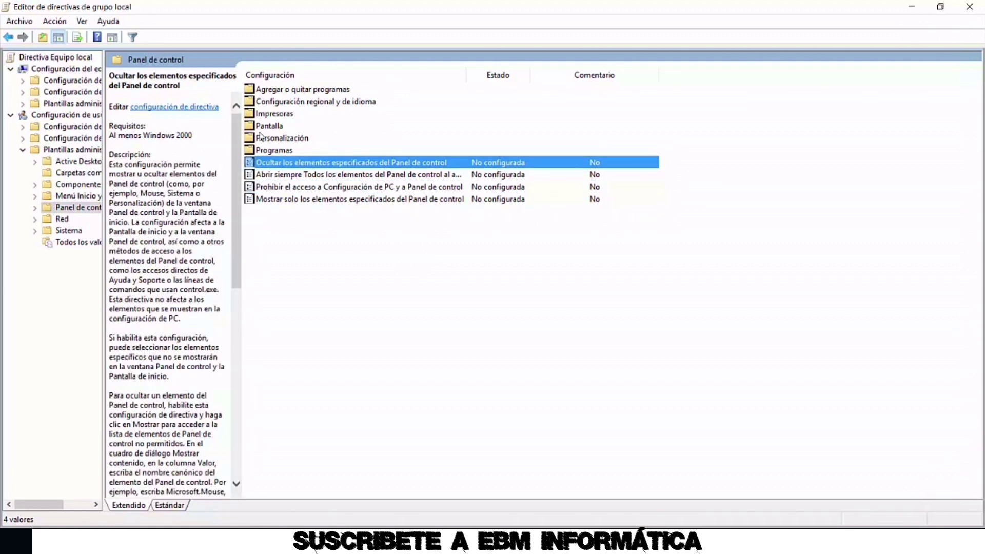
double_click(350, 165)
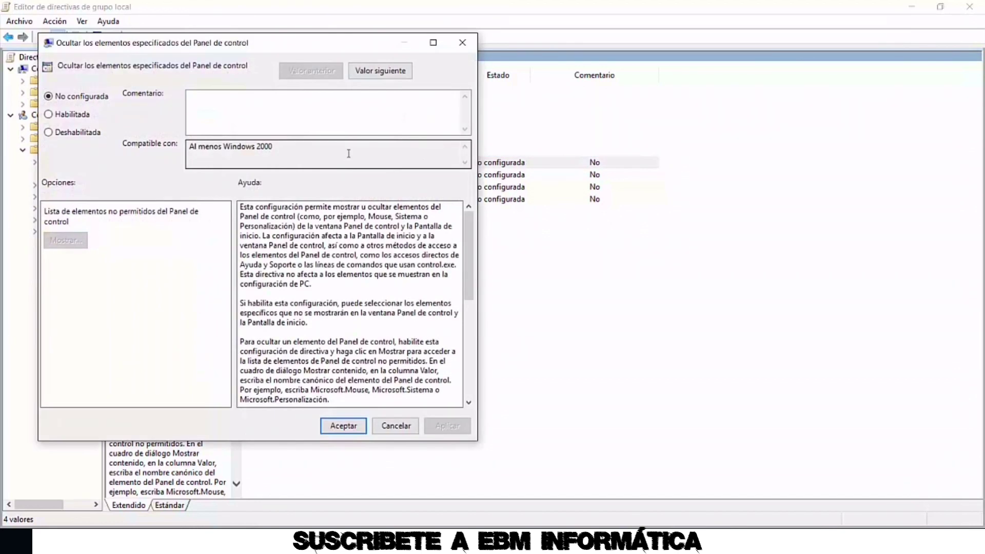
left_click(79, 117)
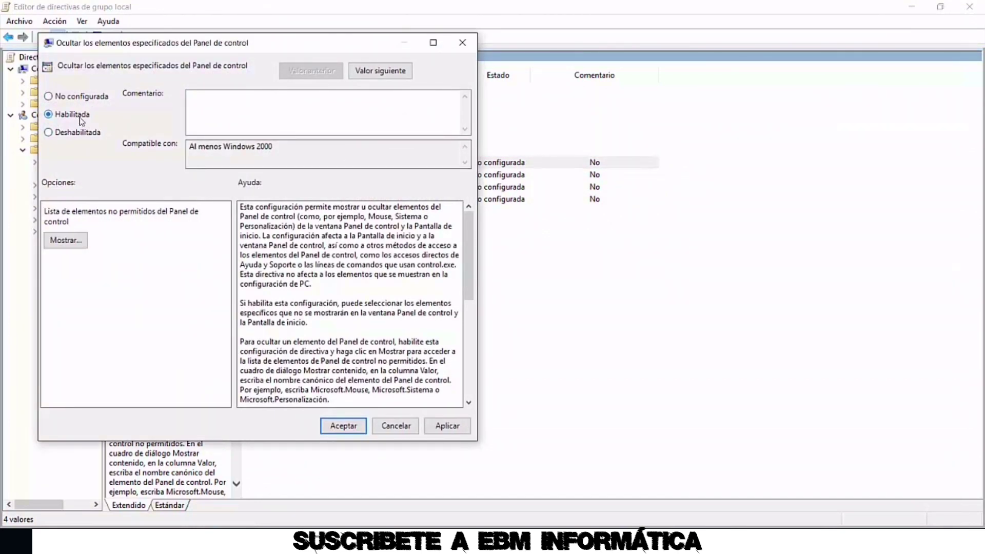
left_click(69, 241)
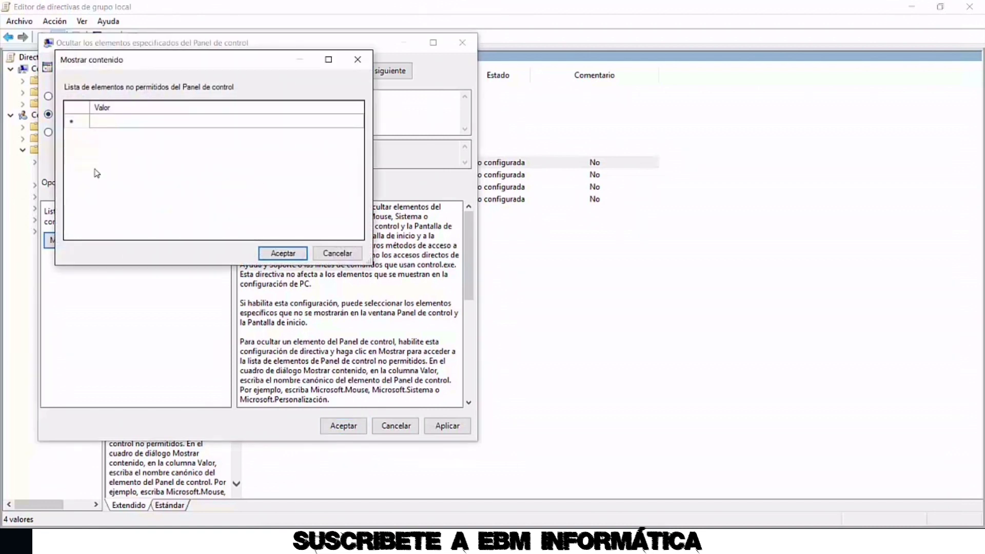
left_click(128, 123)
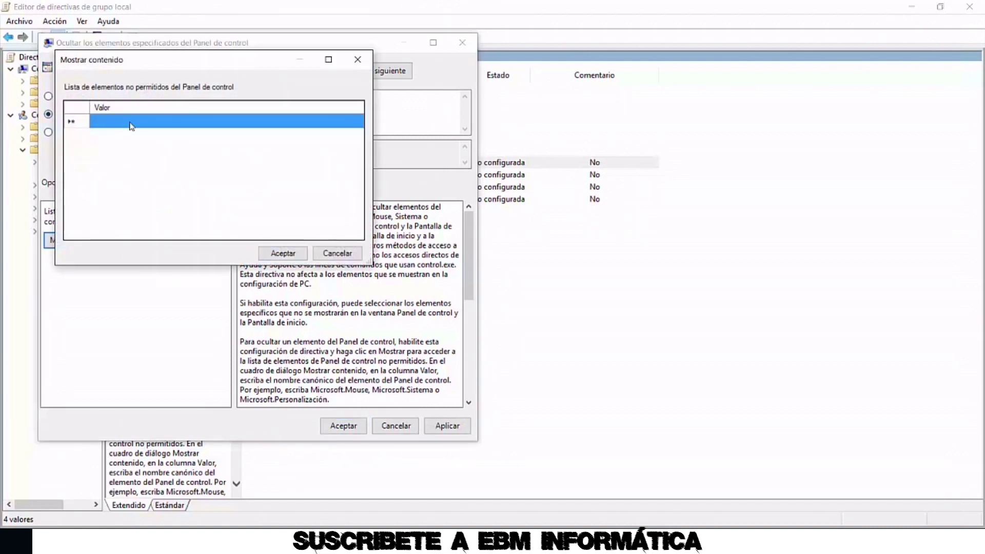
left_click(335, 253)
left_click(394, 426)
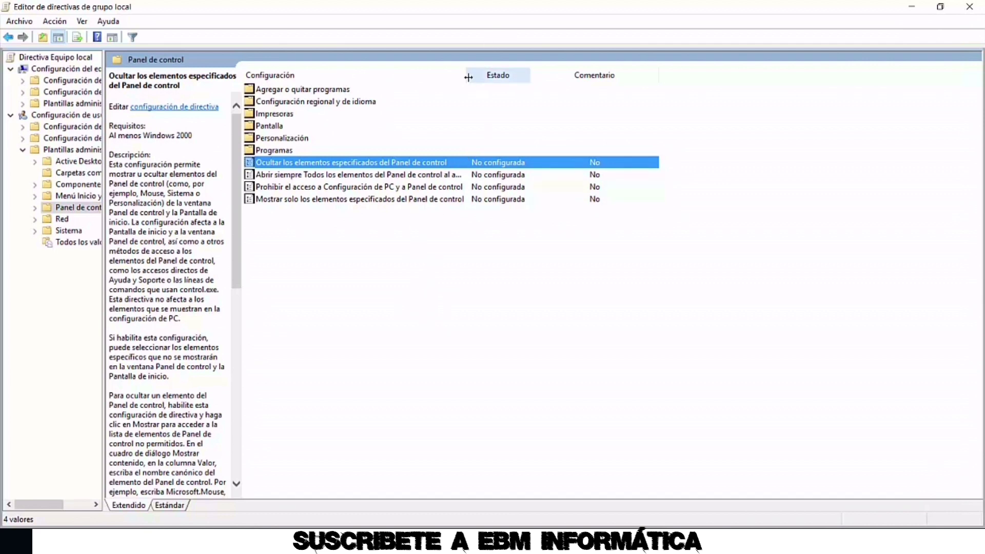
left_click_drag(466, 76, 554, 76)
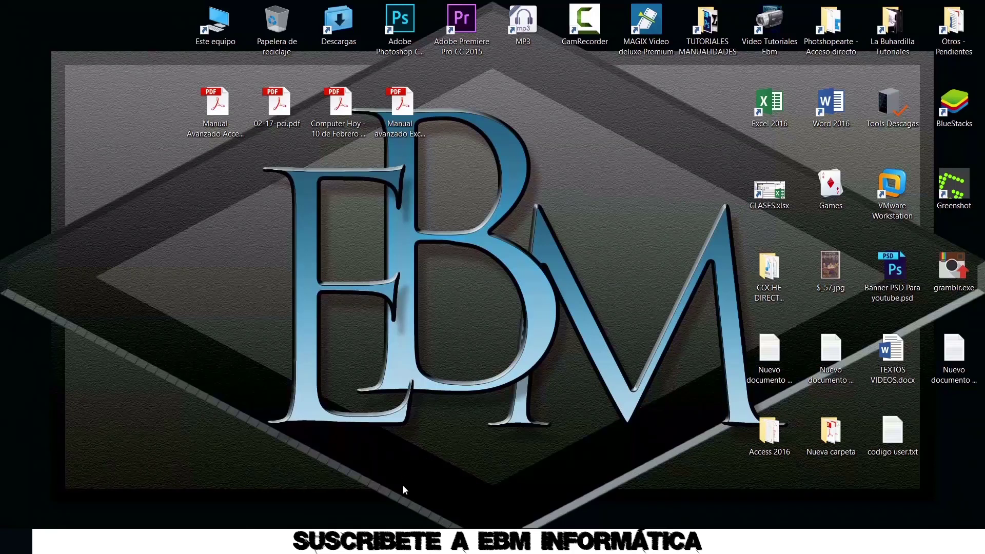
Download NetDisabler.zip from sordum.org's Net Disabler v1.0 page
left_click(368, 541)
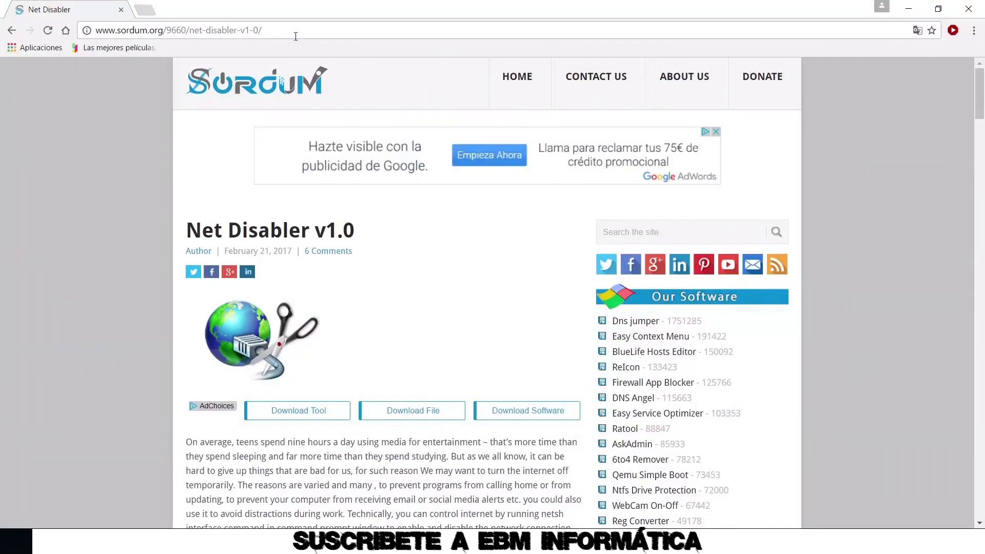
left_click_drag(980, 96, 831, 307)
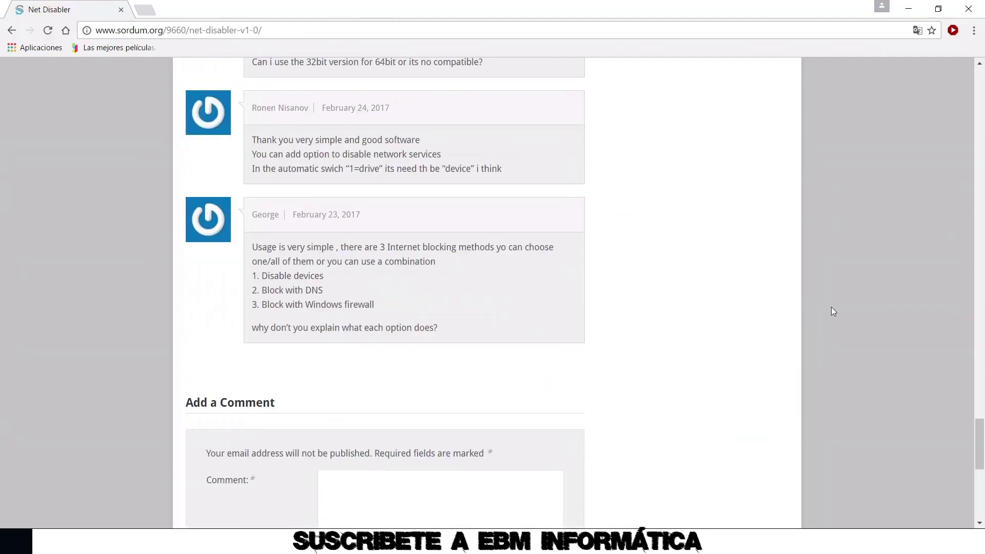
scroll(832, 306, "up", 10)
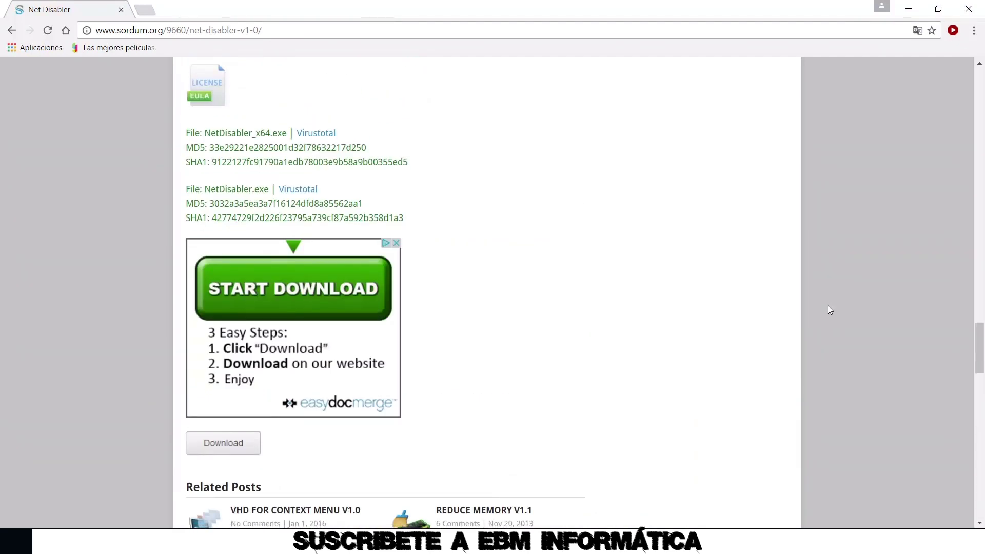
scroll(828, 307, "down", 3)
left_click(221, 320)
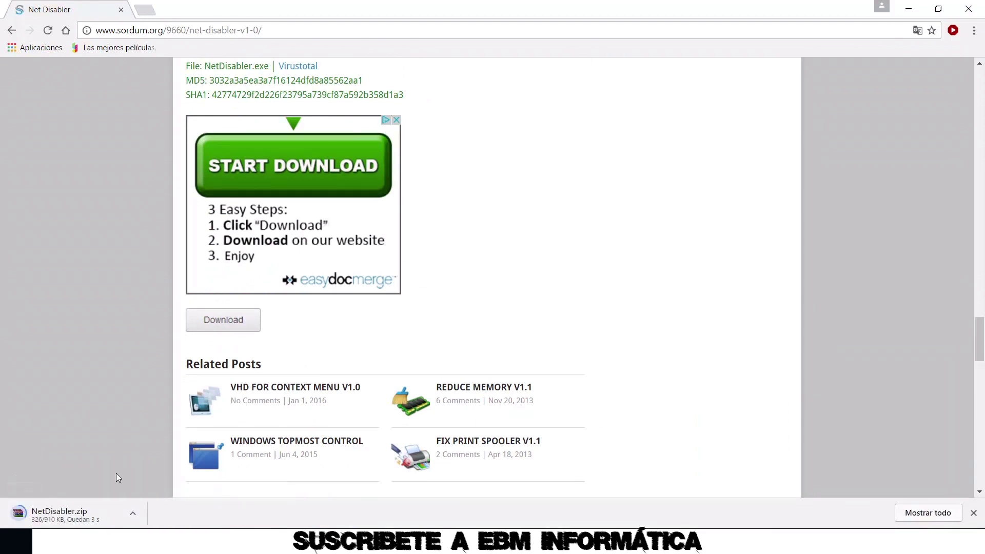
Open NetDisabler.zip and drag the NetDisabler folder onto the desktop
left_click(72, 514)
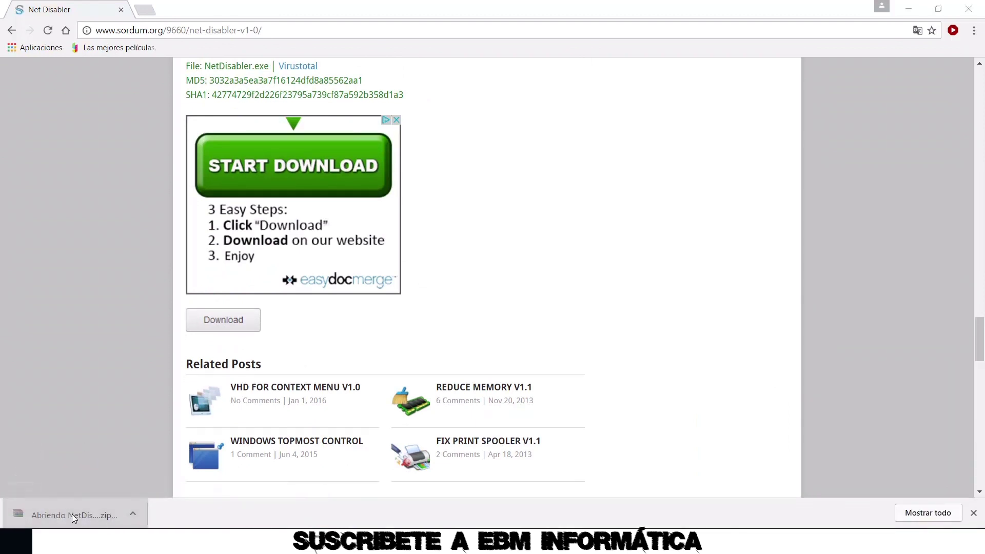
left_click(890, 17)
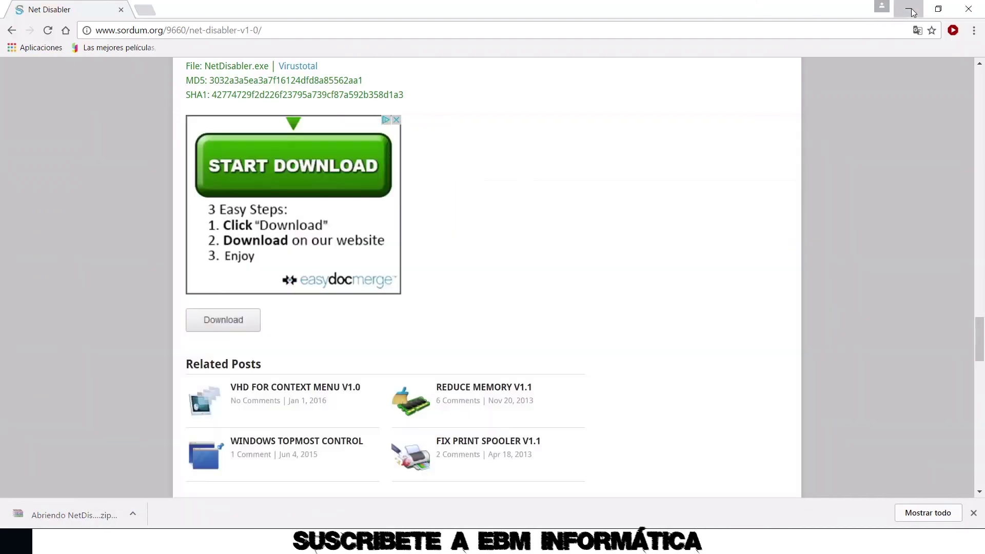
left_click(908, 9)
left_click_drag(136, 245, 522, 96)
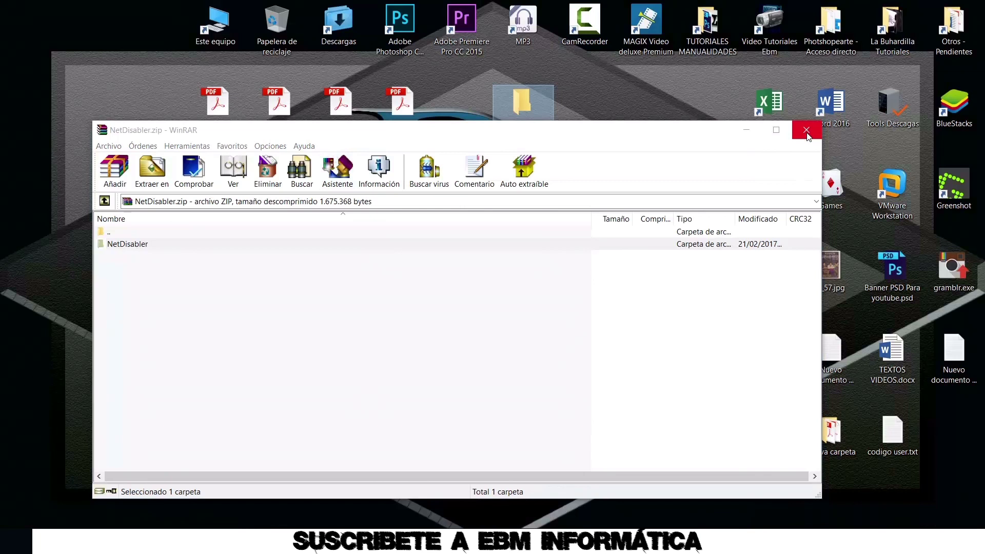
Close WinRAR, open the extracted NetDisabler folder and select NetDisabler_x64.exe
left_click(806, 131)
double_click(527, 106)
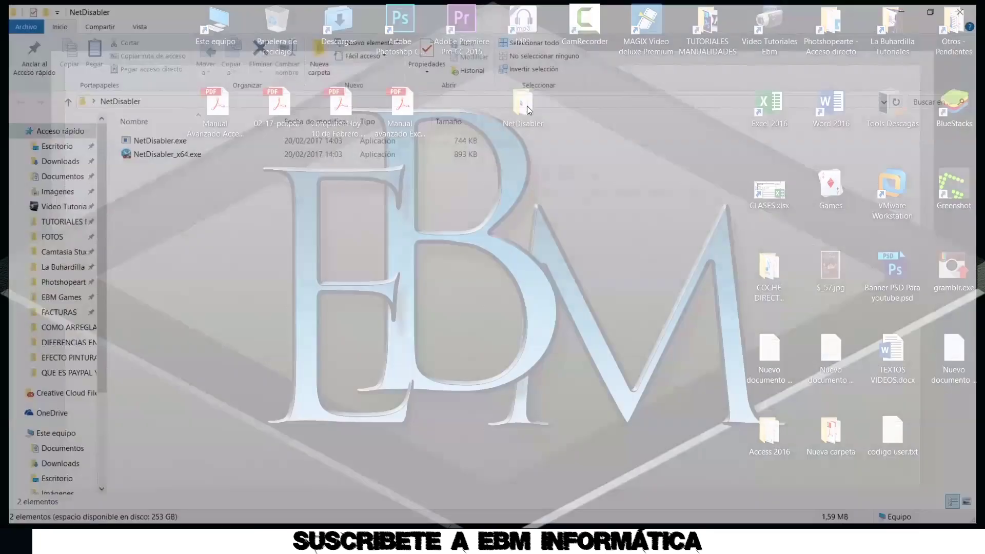
left_click(176, 153)
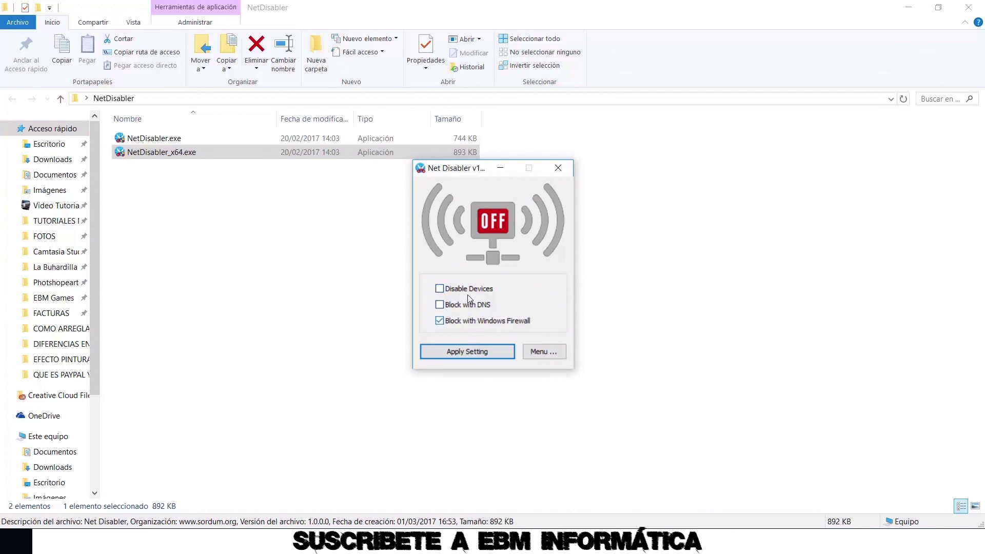
Turn on Disable Devices and Block with DNS in Net Disabler and apply the settings
left_click(440, 292)
left_click(439, 305)
left_click(467, 350)
left_click(469, 351)
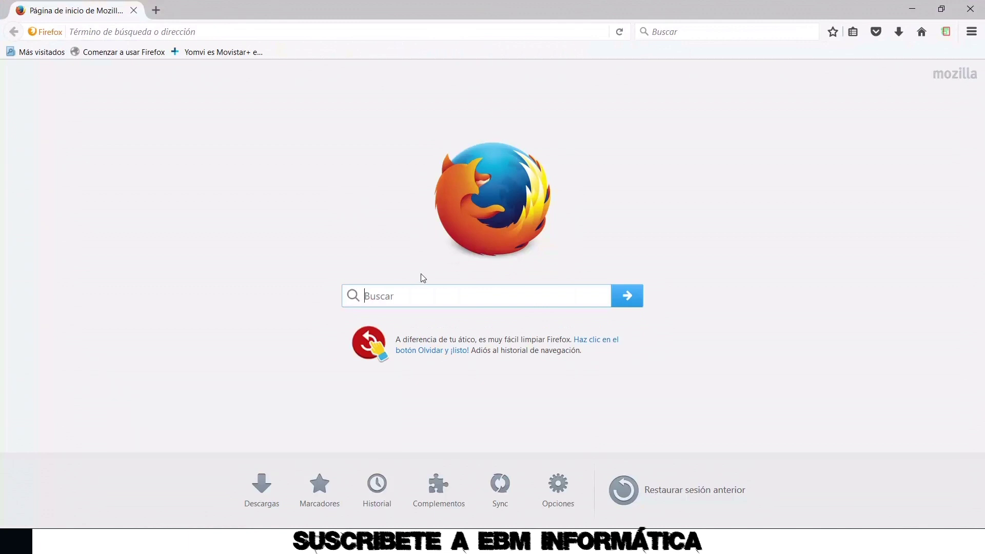
Search for 'HOL' in Firefox, retry the failed Google page, and close the browser
type("HOL")
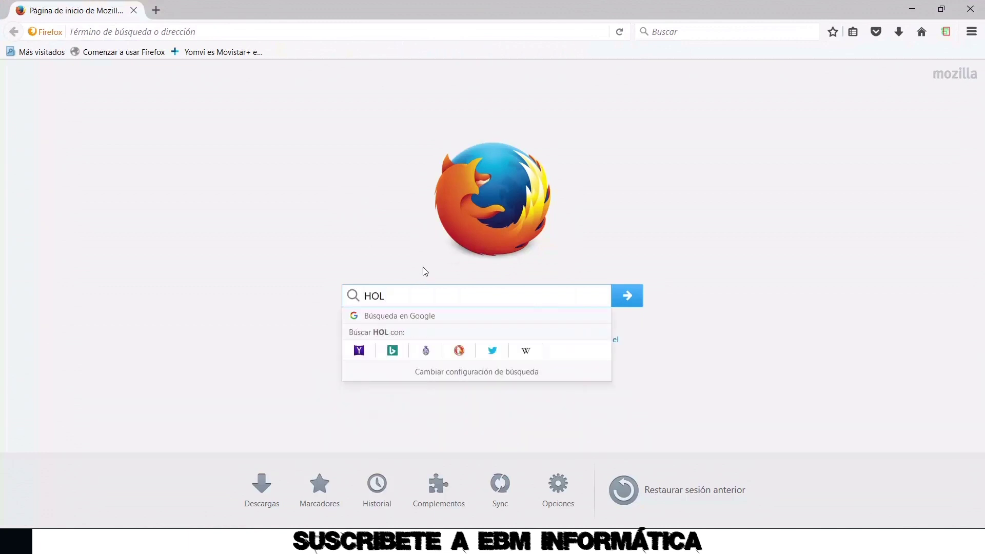
key("Return")
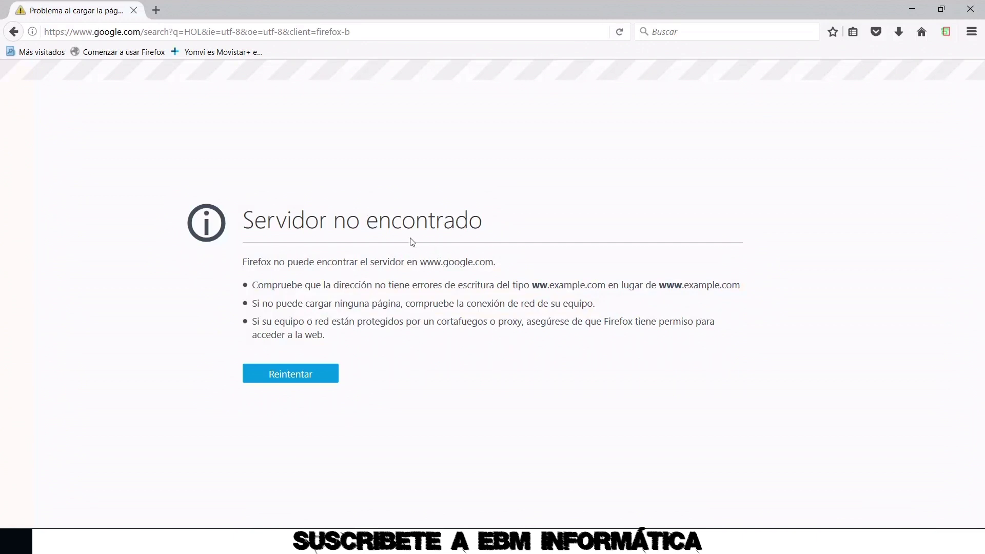
left_click(302, 373)
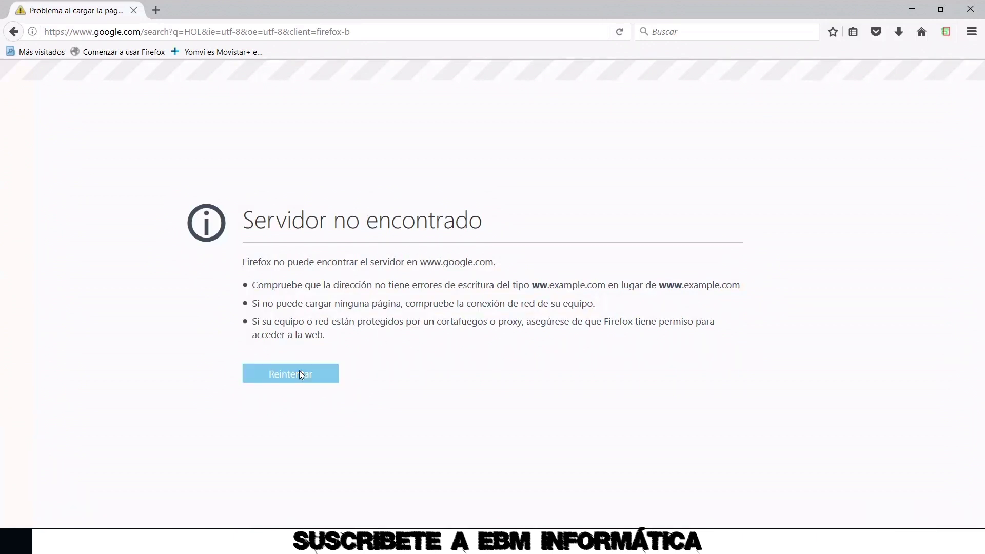
left_click(976, 11)
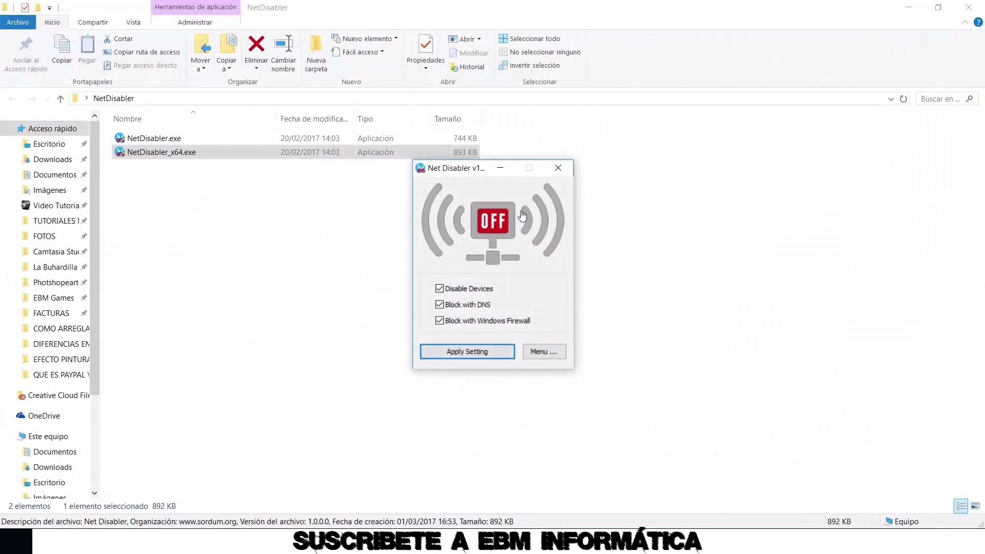
Uncheck Disable Devices, Block with DNS and Block with Windows Firewall, and apply the settings
left_click(439, 288)
left_click(439, 305)
left_click(439, 321)
left_click(465, 352)
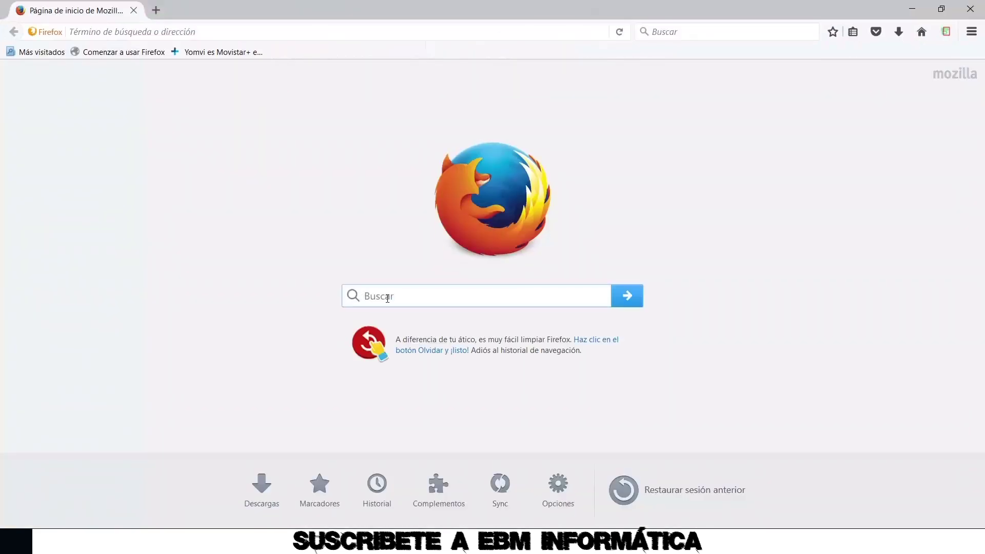
Search Google for 'EBM' to confirm the connection works, then close the browser
type("EBM")
key("Return")
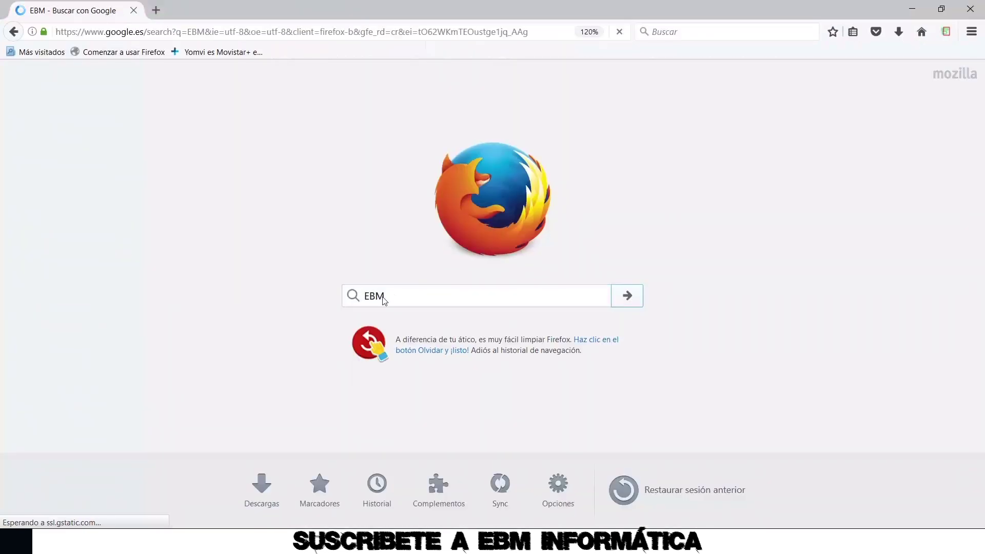
left_click(970, 9)
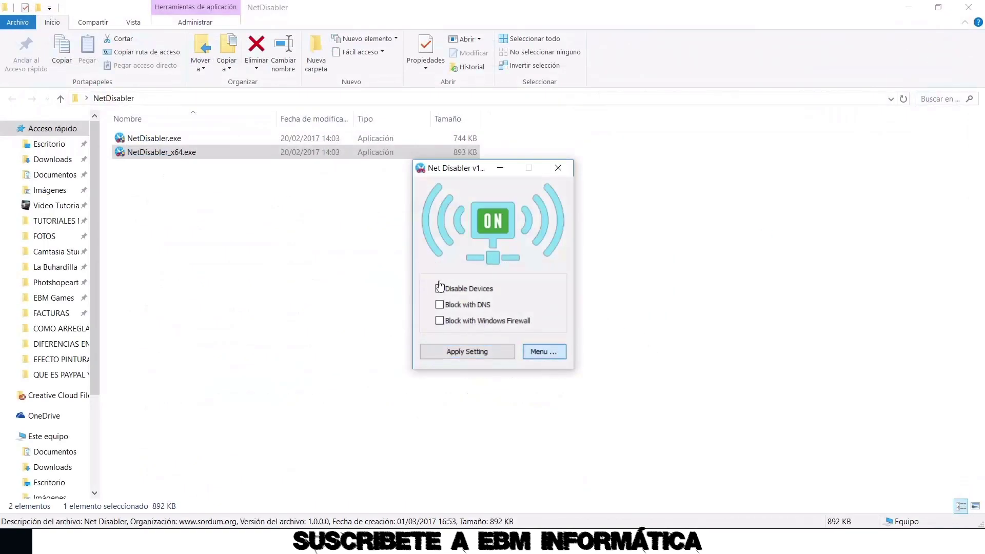
Open Net Disabler's Set Password properties from its Menu and dismiss the Caps Lock warning
left_click(544, 351)
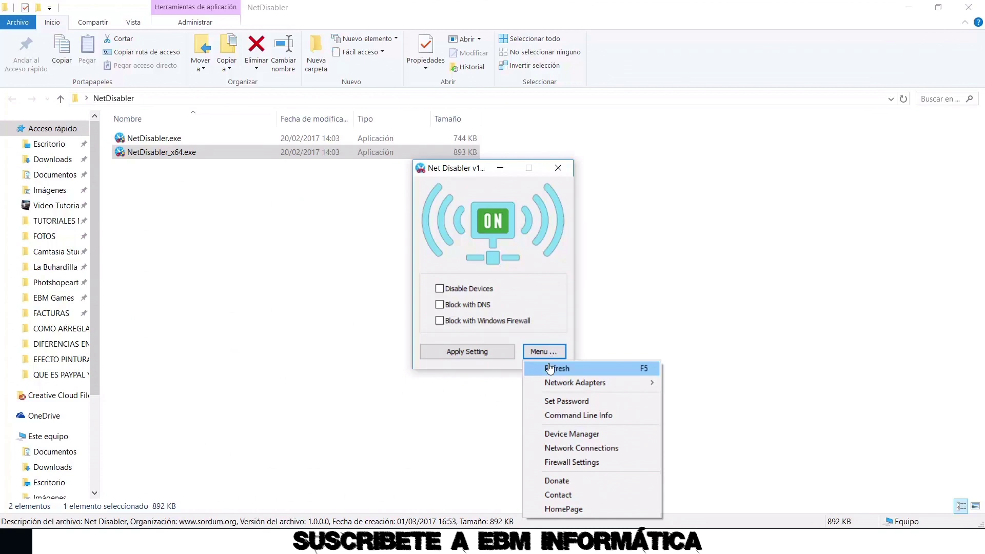
left_click(570, 401)
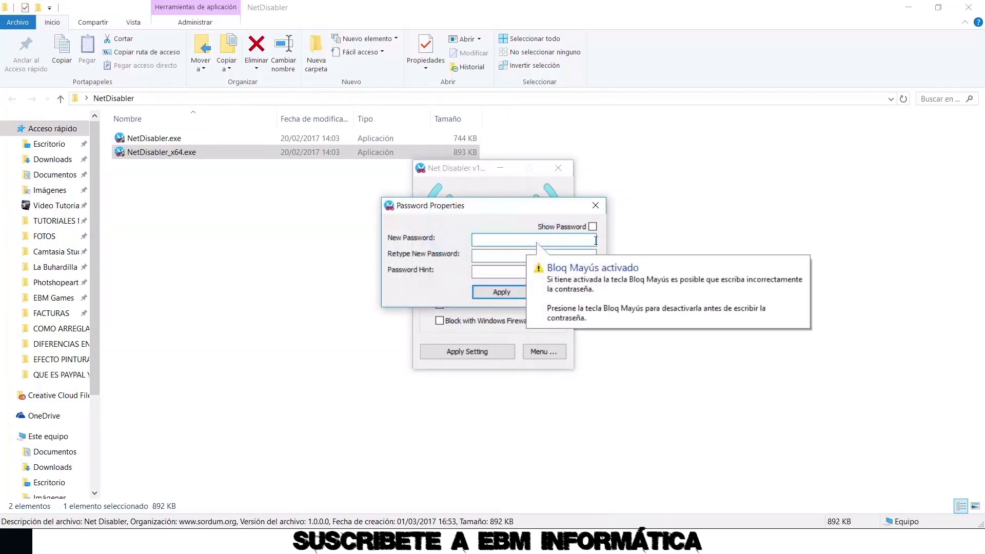
key("Caps_Lock")
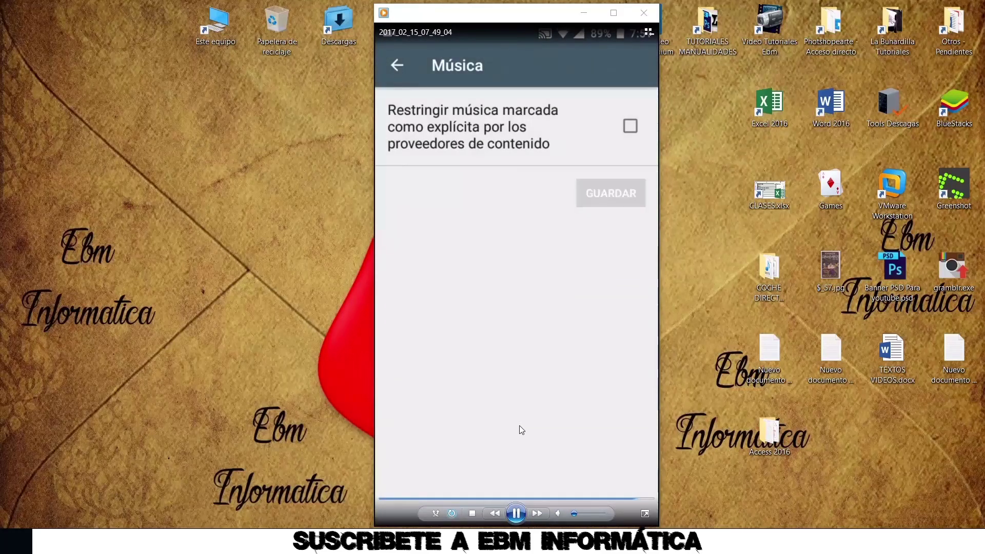
Pause the phone recording in Windows Media Player
left_click(516, 513)
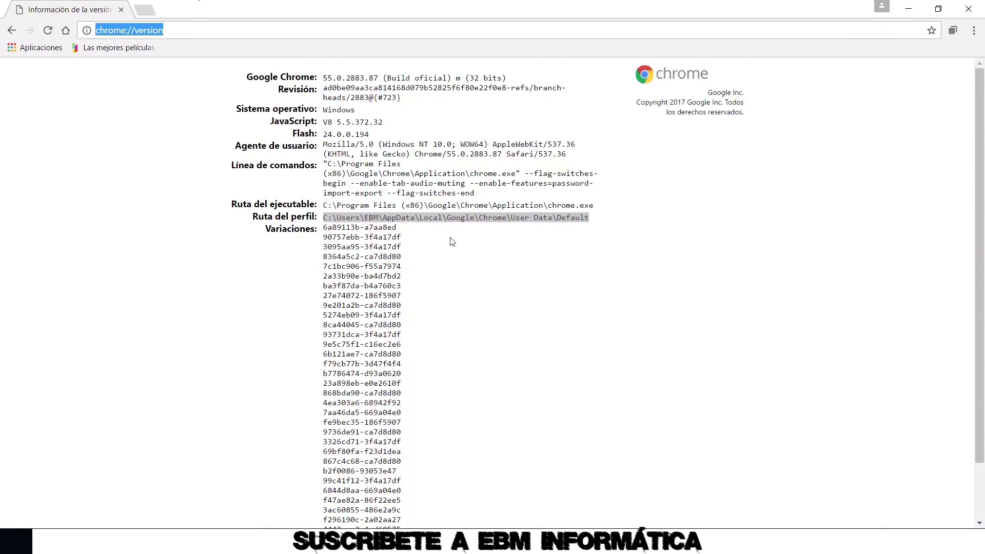
Copy the Ruta del perfil path from Chrome's version page and open a new File Explorer window
left_click(337, 211)
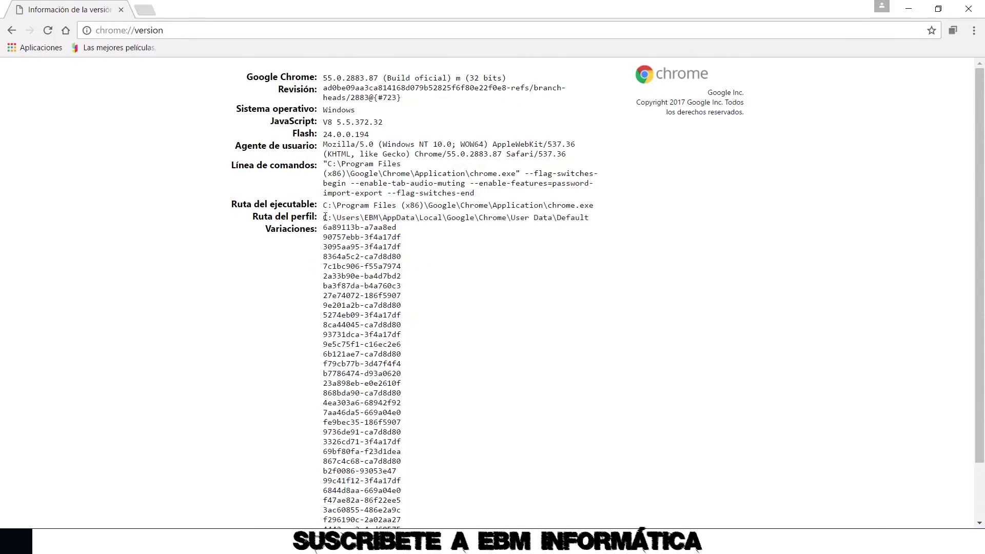
left_click_drag(325, 218, 591, 217)
right_click(584, 219)
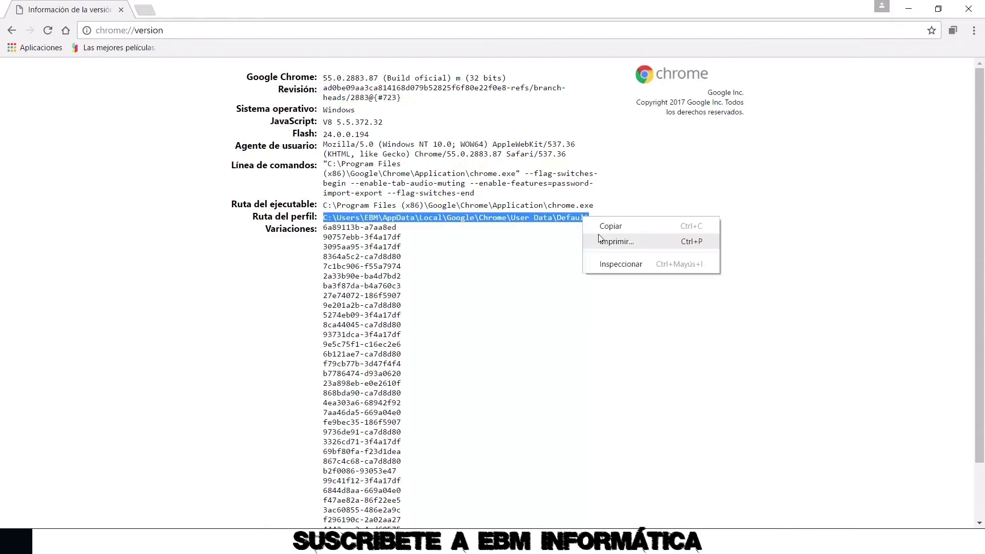
left_click(601, 228)
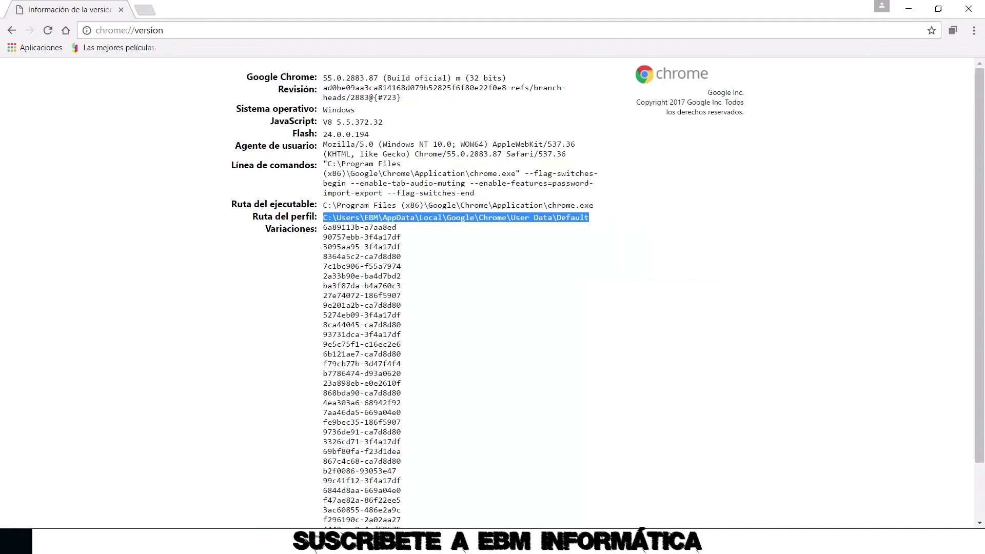
right_click(331, 543)
left_click(287, 465)
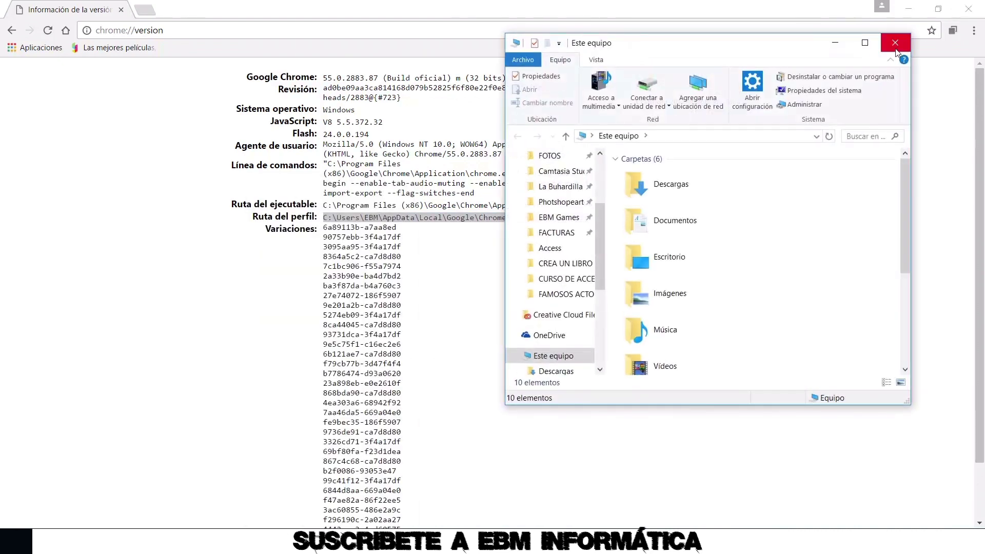
Paste the profile path into a maximised Explorer to reach Default, and open the Extensions folder's Properties
double_click(869, 49)
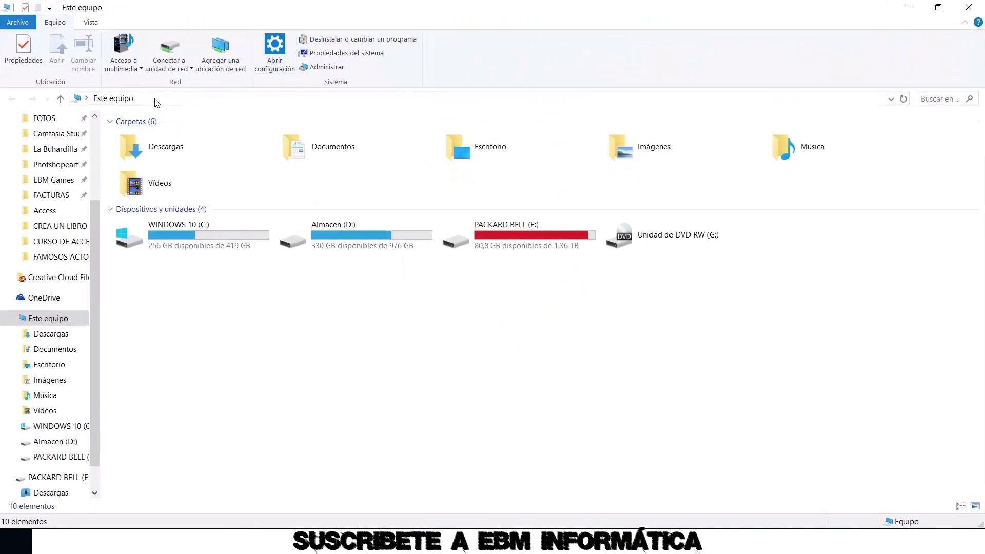
left_click(154, 99)
key("ctrl+v")
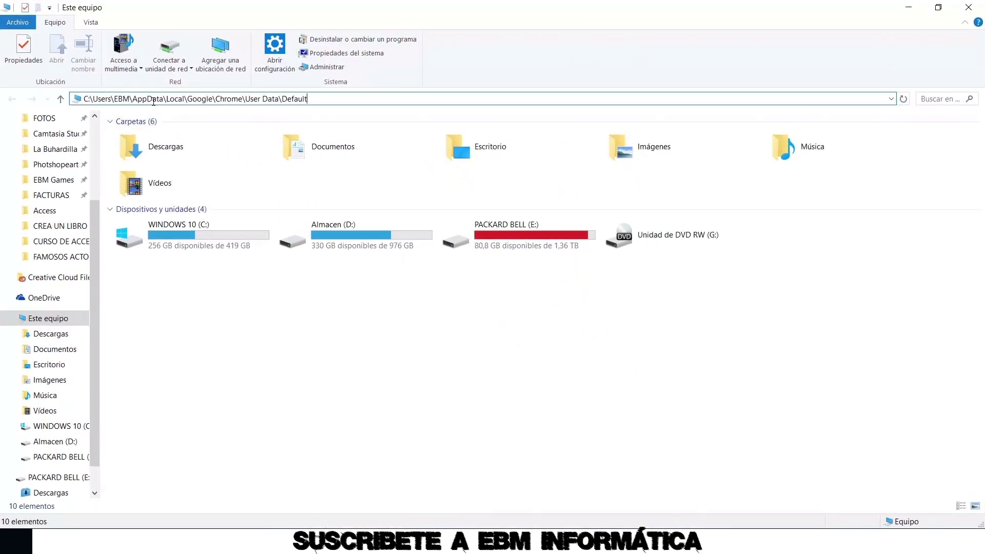
key("Return")
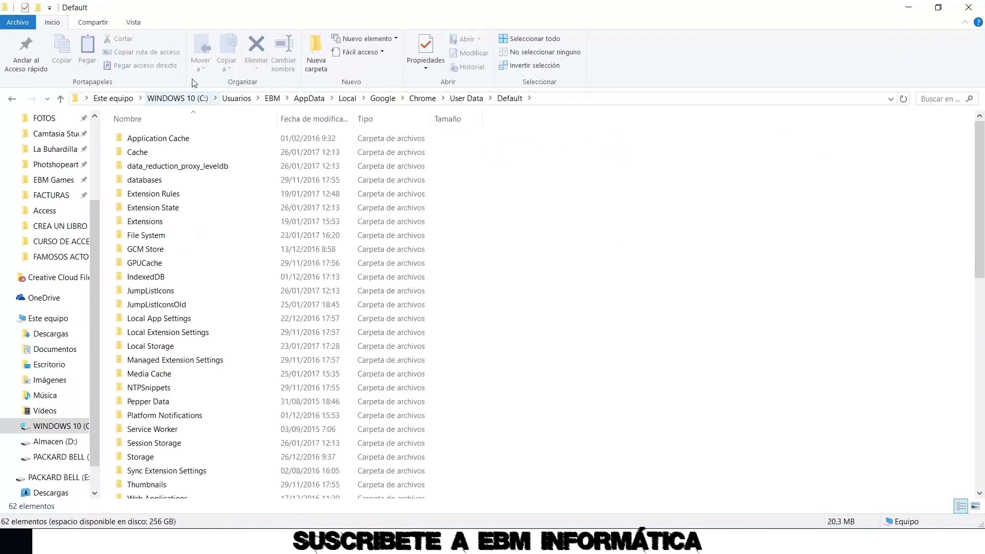
double_click(151, 224)
key("alt+Left")
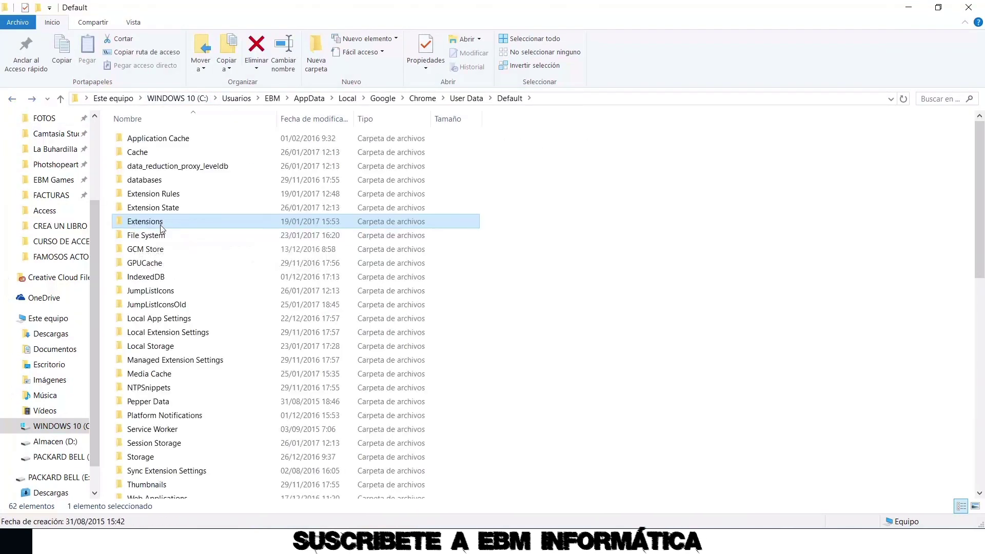
right_click(146, 223)
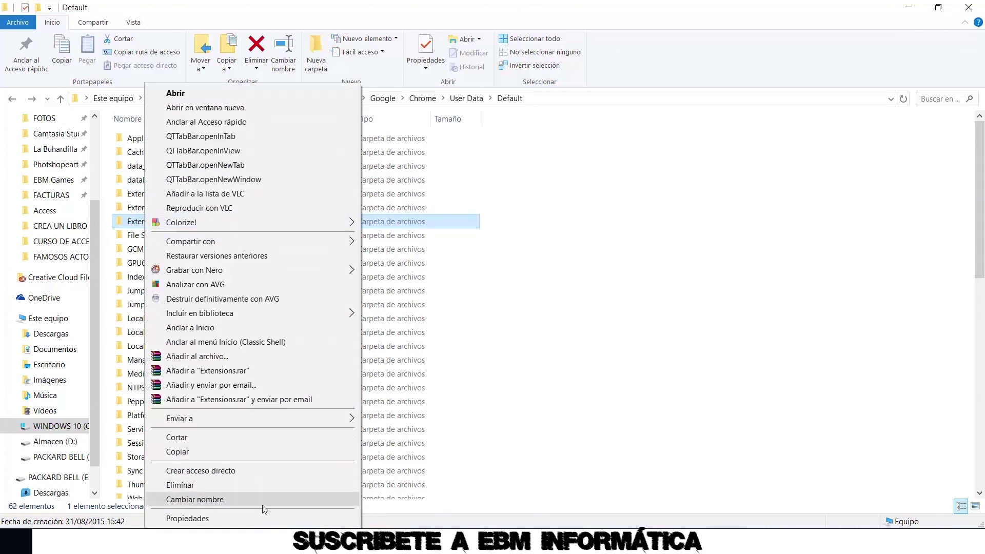
left_click(280, 517)
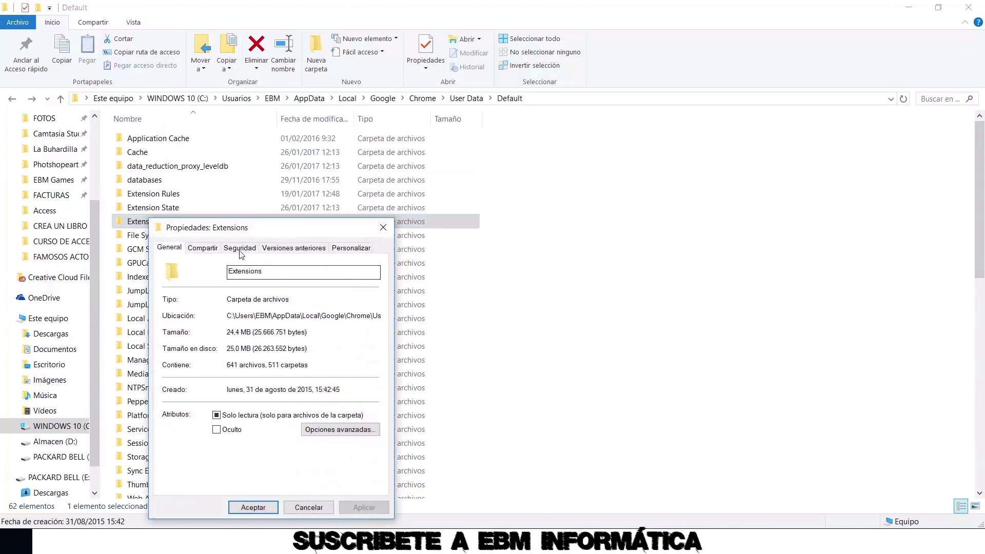
Add the Todos group to the Extensions folder's security permissions
left_click(240, 249)
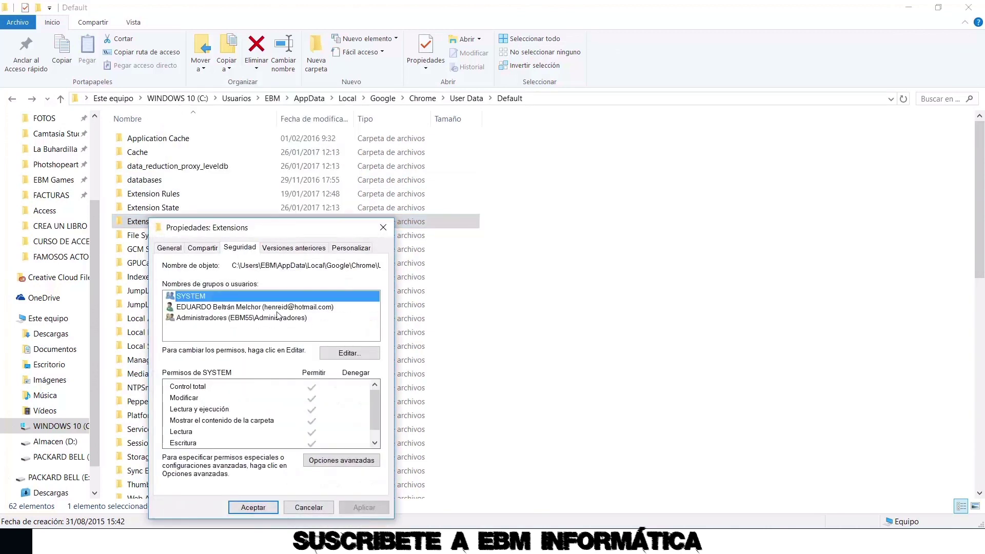
left_click(345, 354)
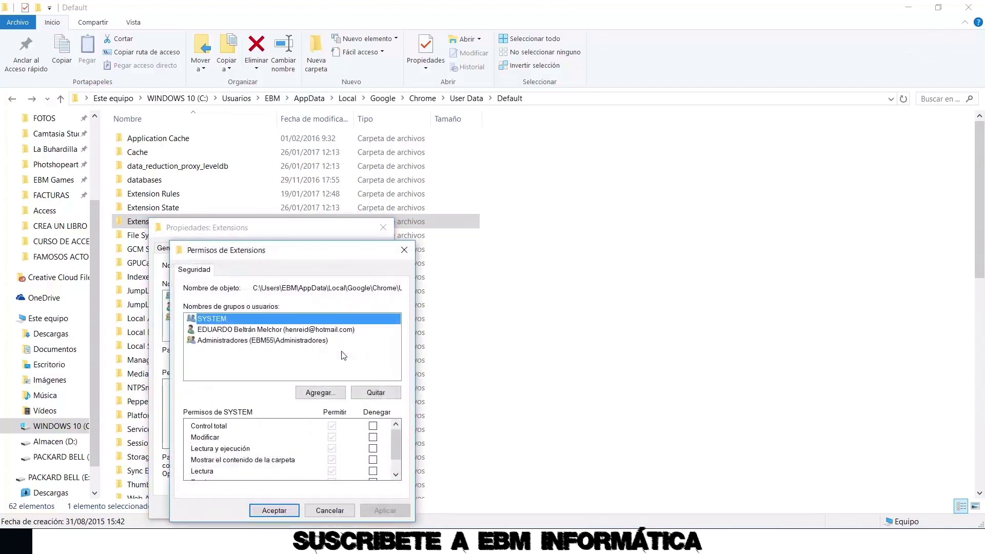
left_click(319, 397)
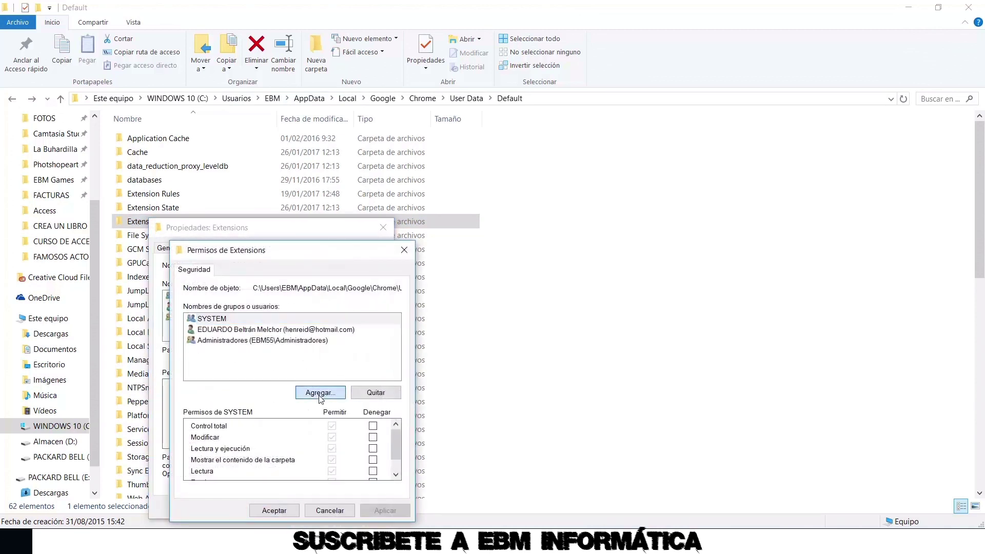
type("TODOS")
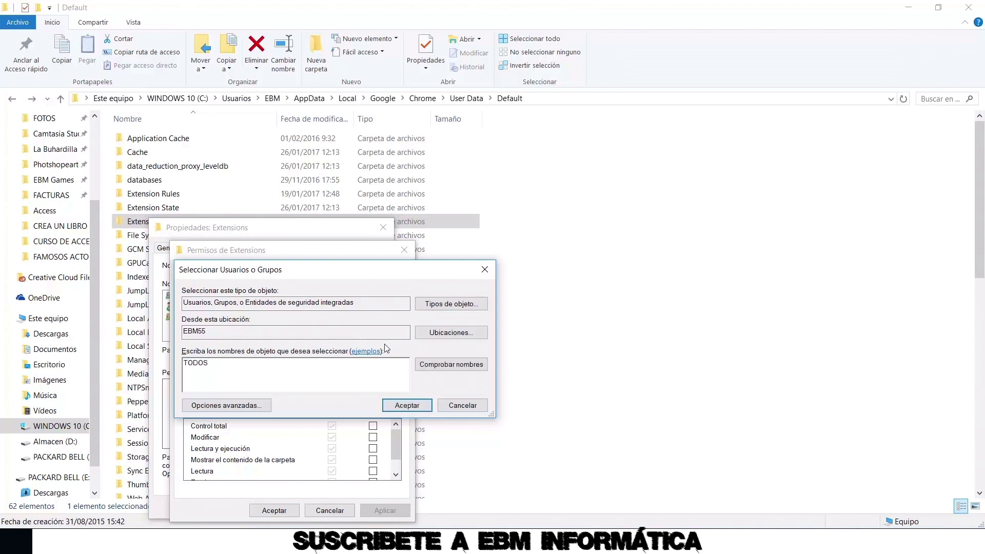
left_click(407, 405)
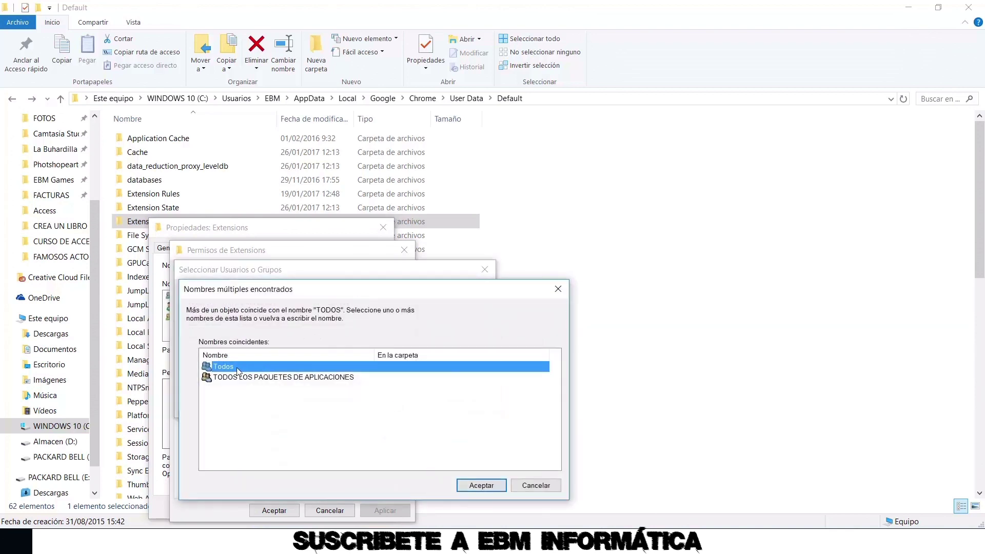
left_click(482, 485)
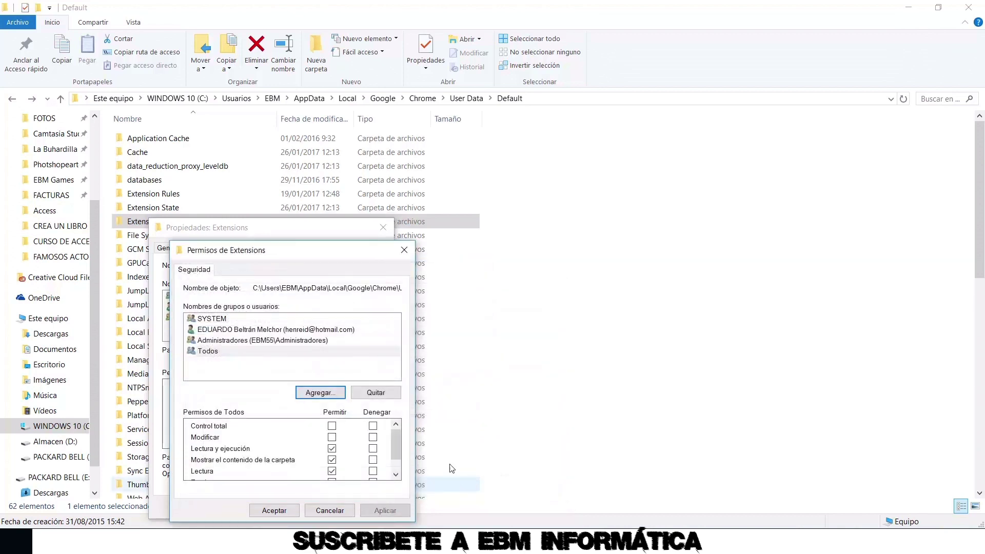
Deny Todos the Escritura (write) permission and confirm the change
left_click(219, 356)
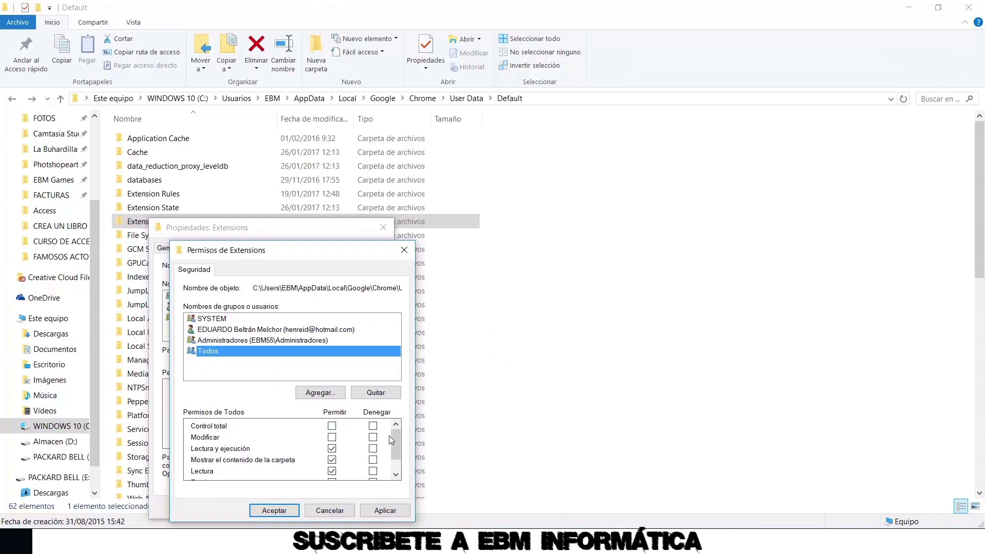
left_click_drag(393, 452, 395, 464)
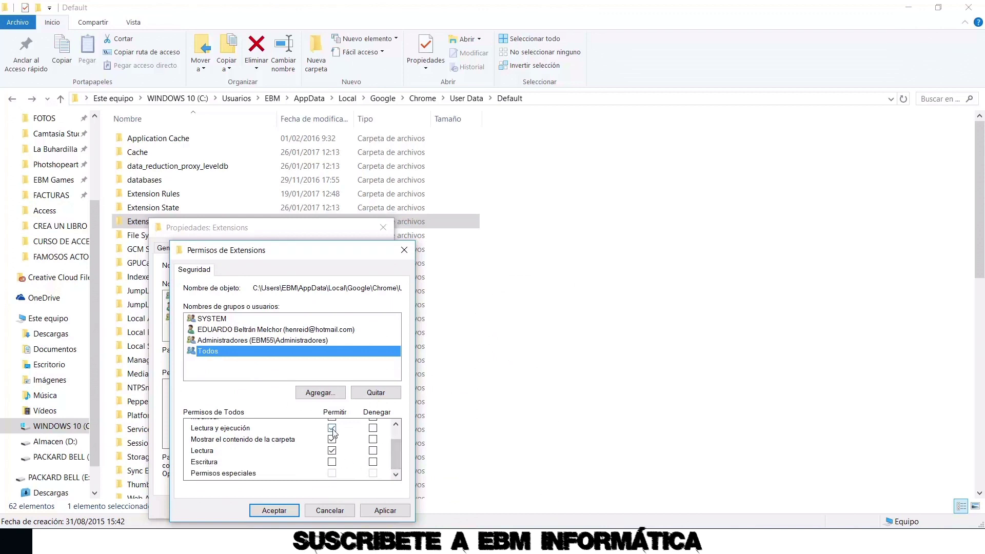
left_click(373, 461)
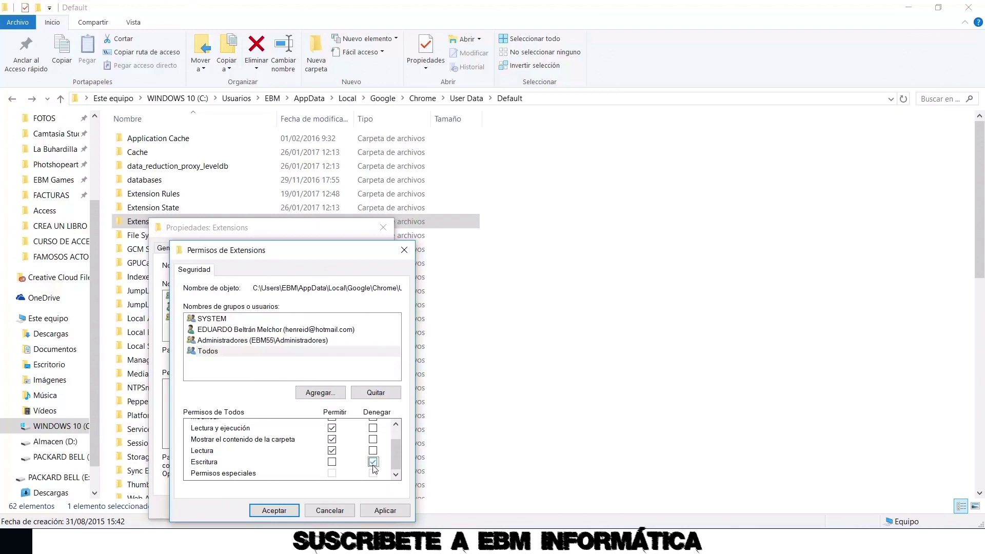
left_click(380, 512)
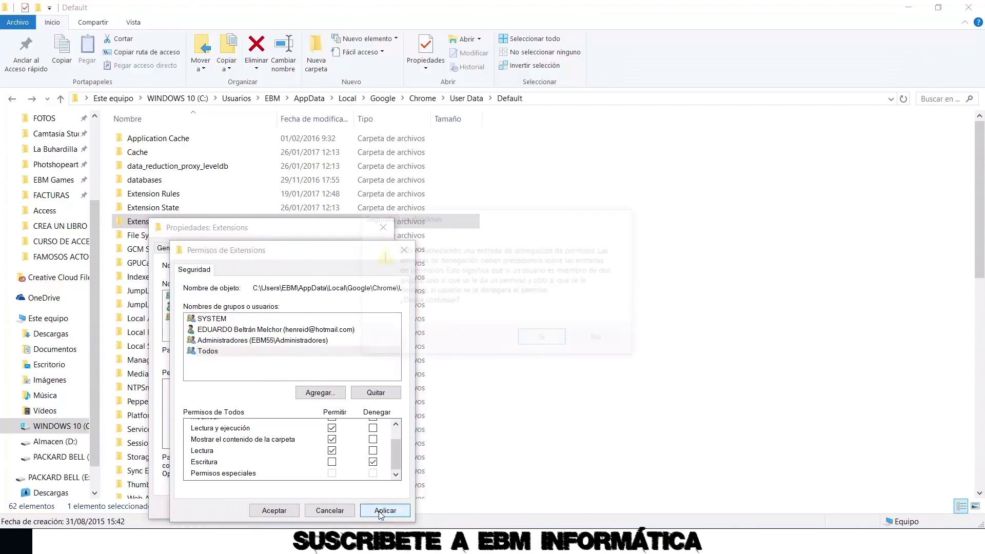
left_click(541, 342)
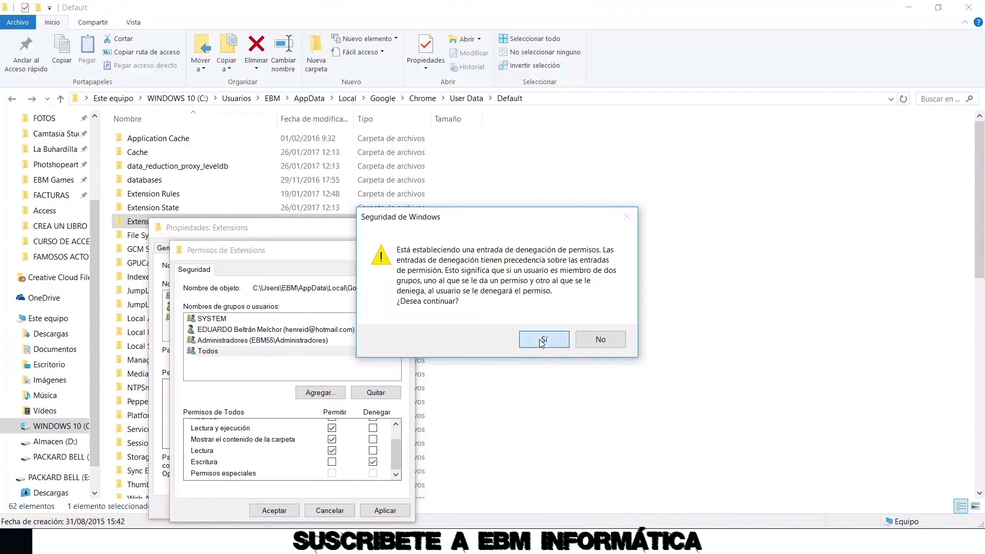
left_click(283, 511)
left_click(253, 507)
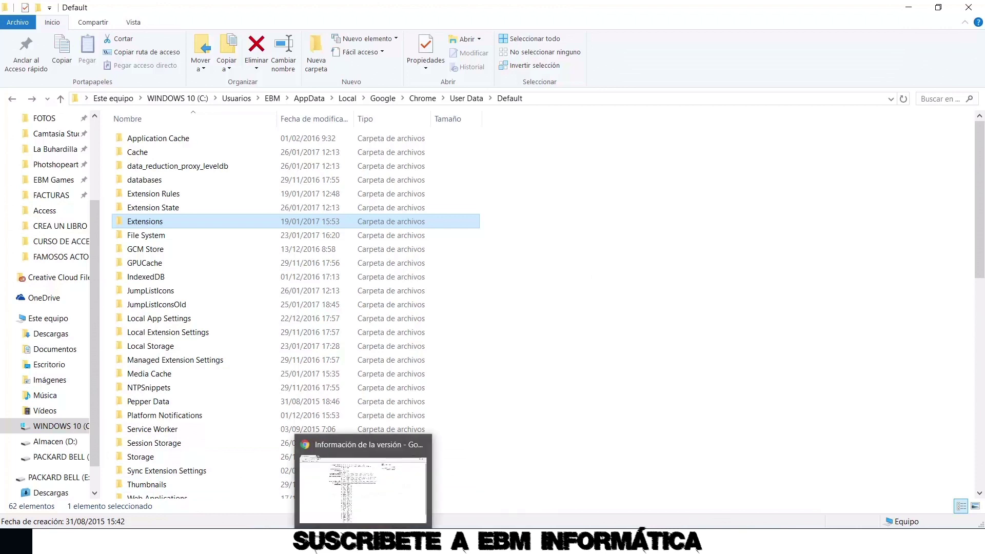
right_click(363, 544)
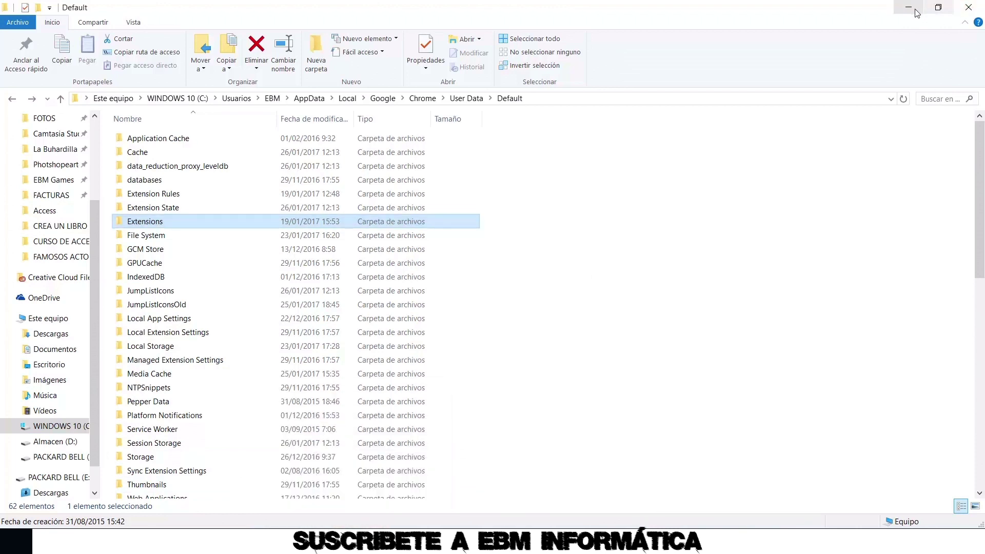
Close File Explorer and go to Chrome's Extensions page through Settings
left_click(979, 6)
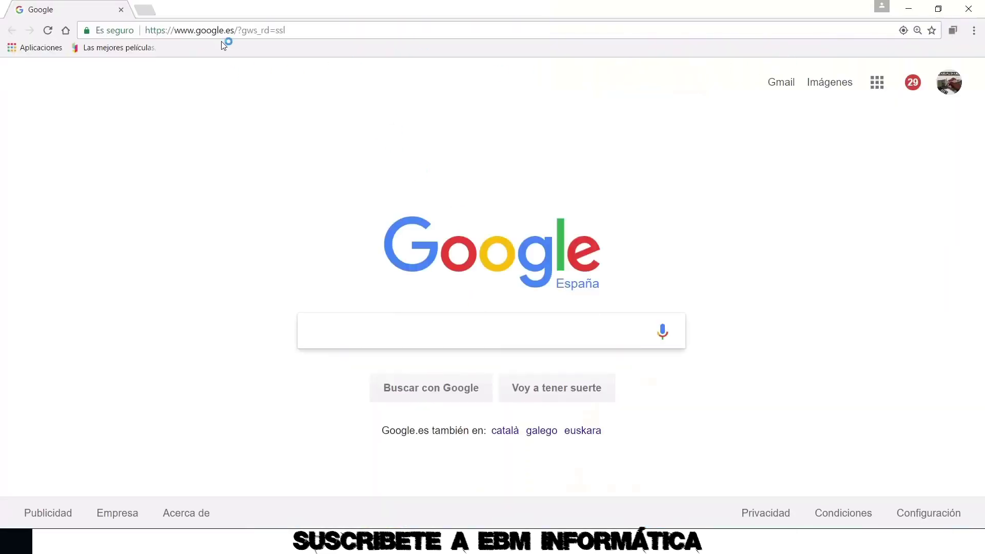
left_click(973, 30)
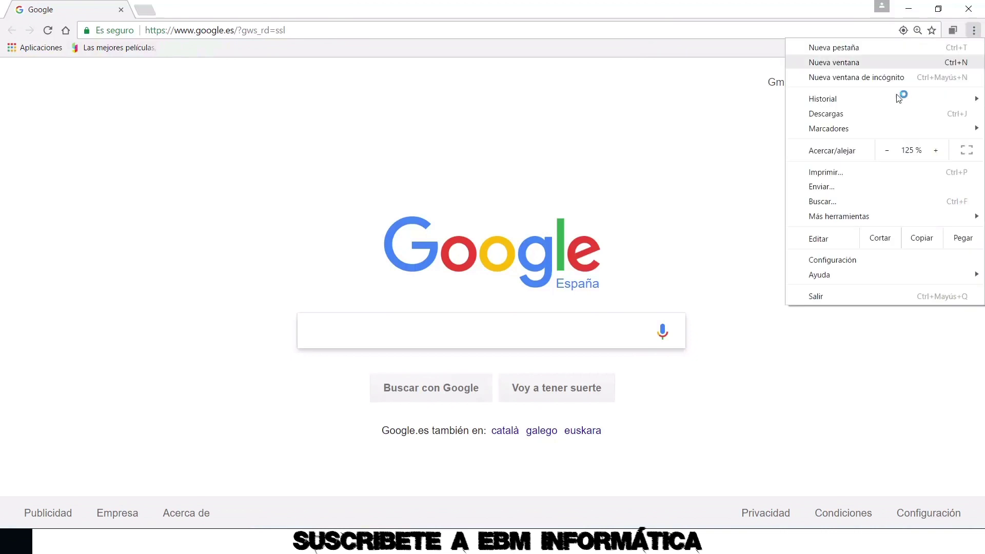
left_click(832, 264)
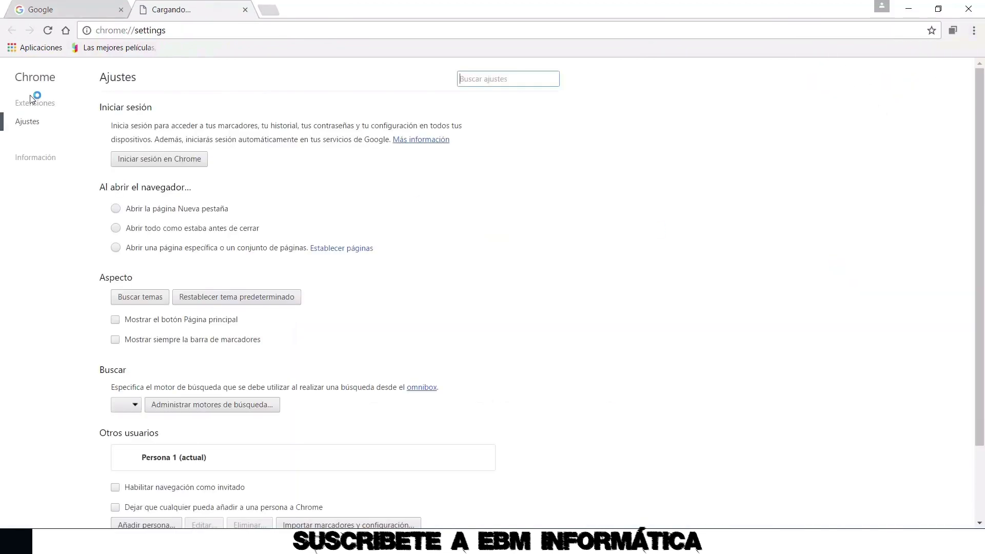
left_click(38, 103)
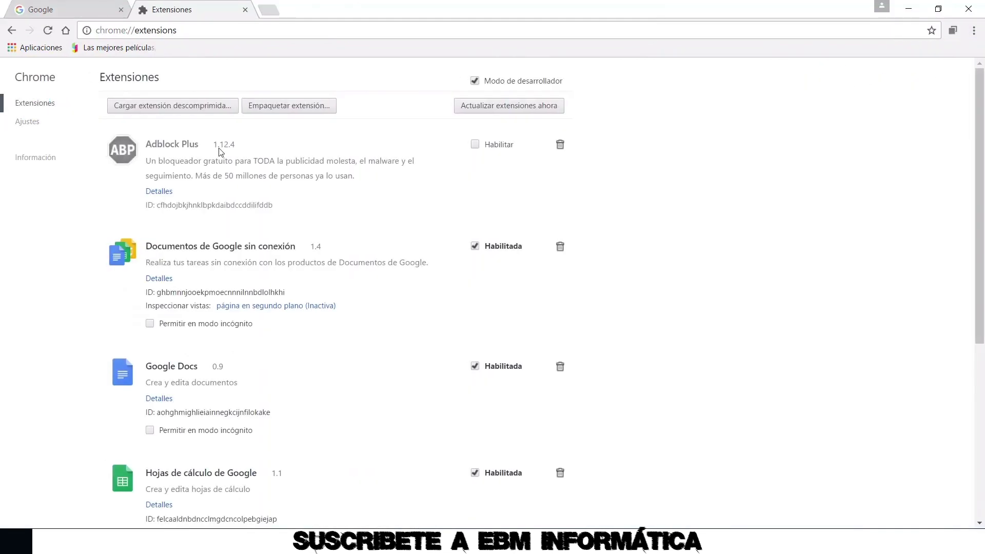
Open the Chrome Web Store extensions catalogue and the Hangouts de Google page
scroll(272, 148, "down", 6)
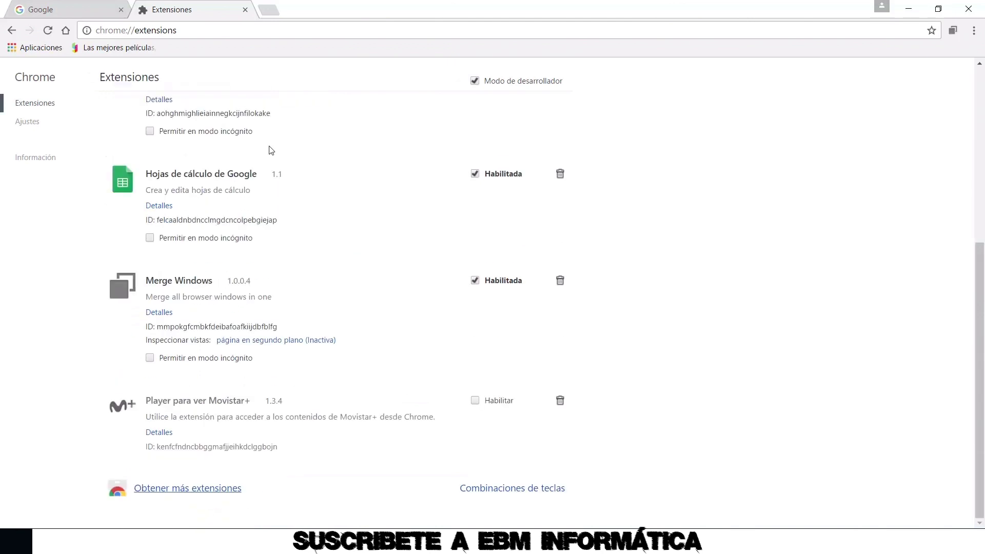
left_click(155, 490)
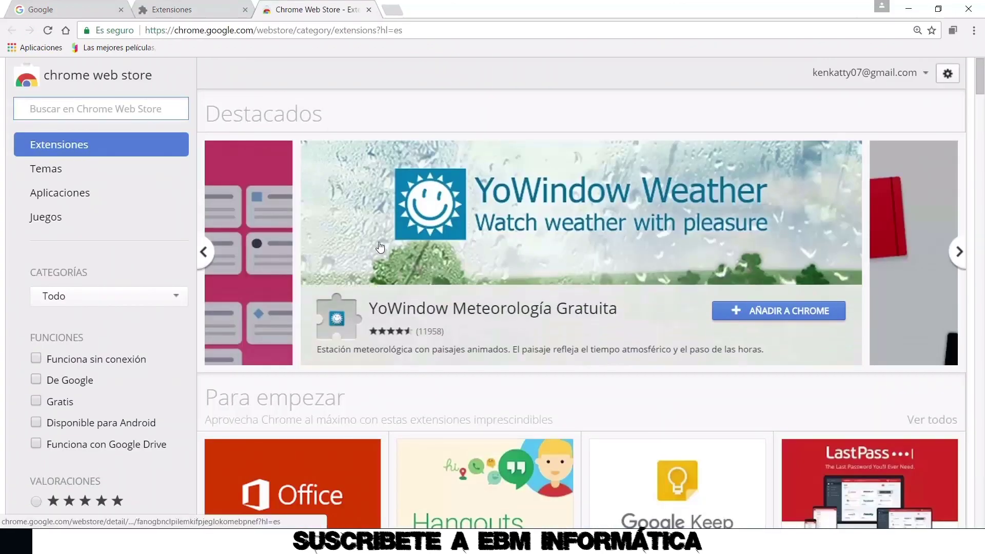
scroll(307, 244, "down", 3)
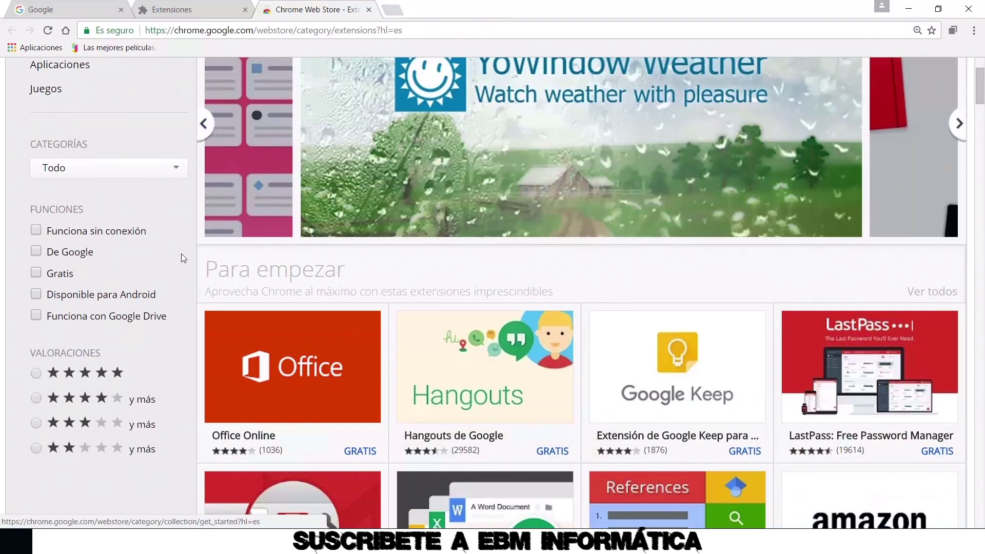
left_click(502, 393)
Try twice to add Hangouts de Google, dismiss the extension-directory error, and close the store tab
left_click(755, 101)
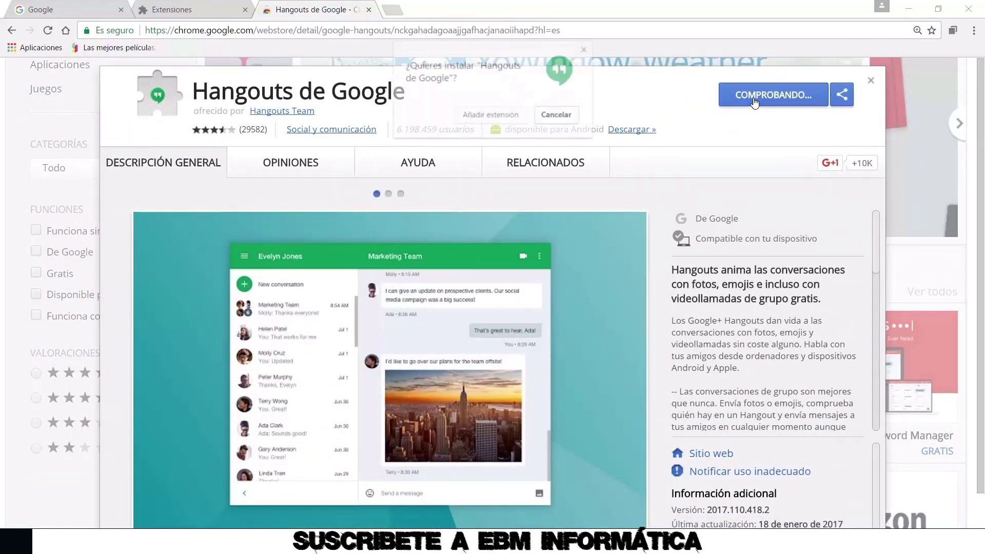
left_click(514, 120)
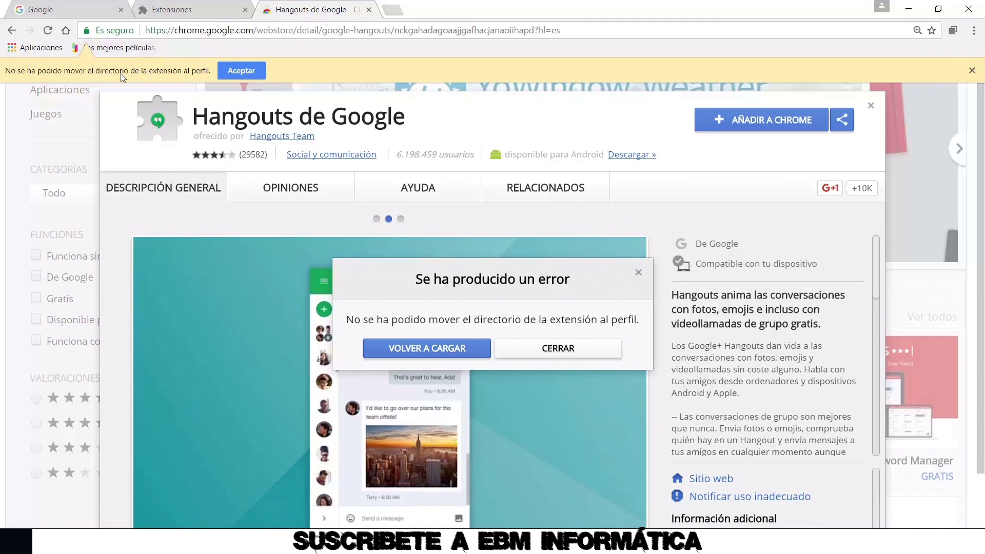
left_click(239, 70)
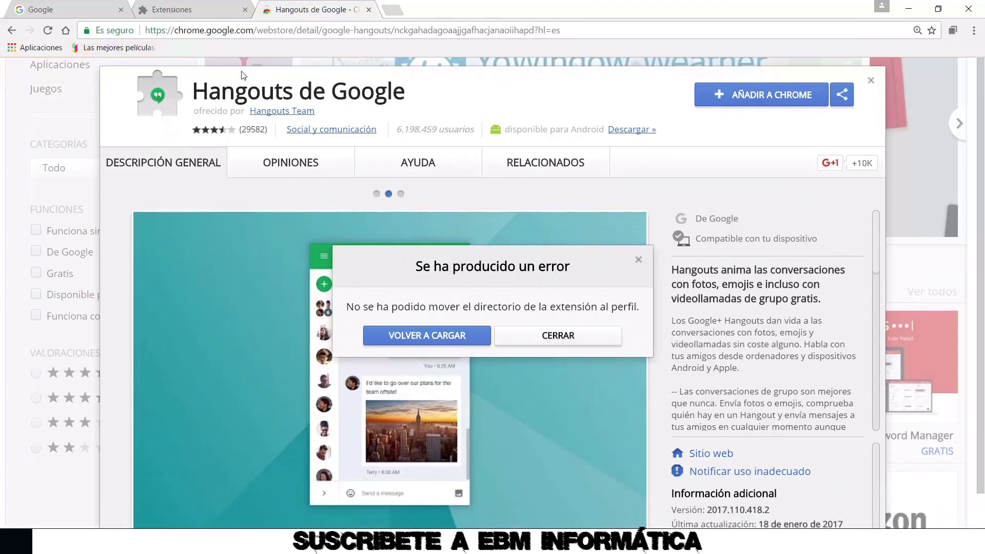
left_click(741, 99)
left_click(496, 113)
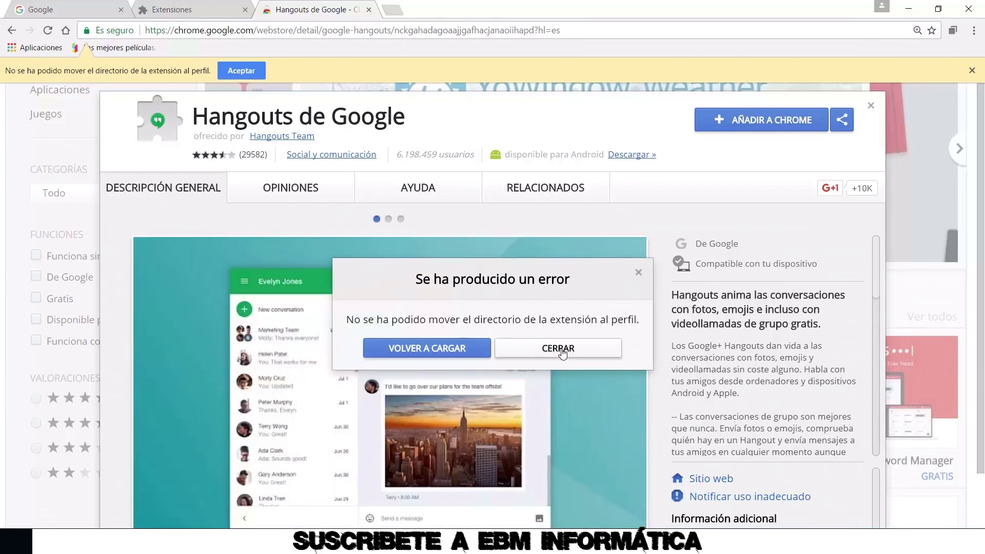
left_click(565, 350)
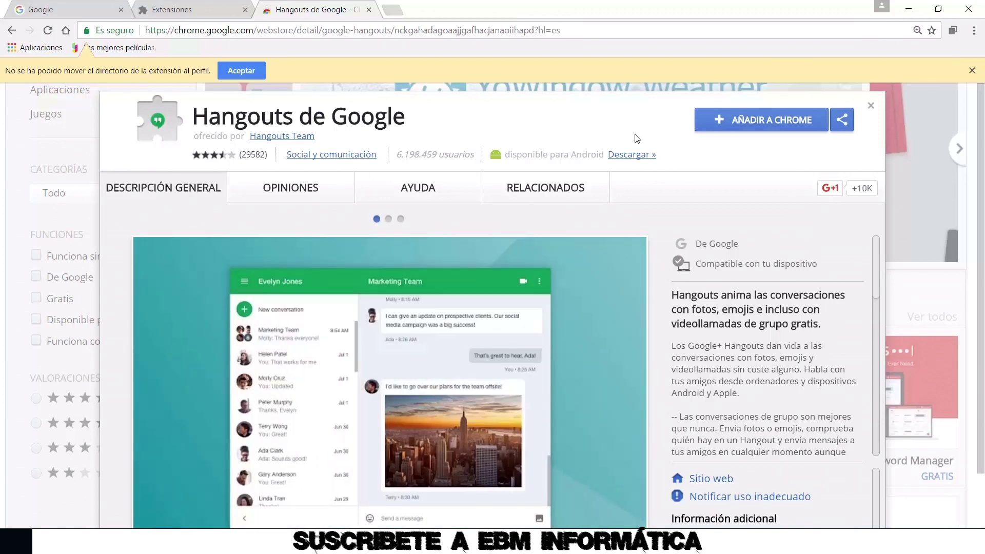
left_click(369, 10)
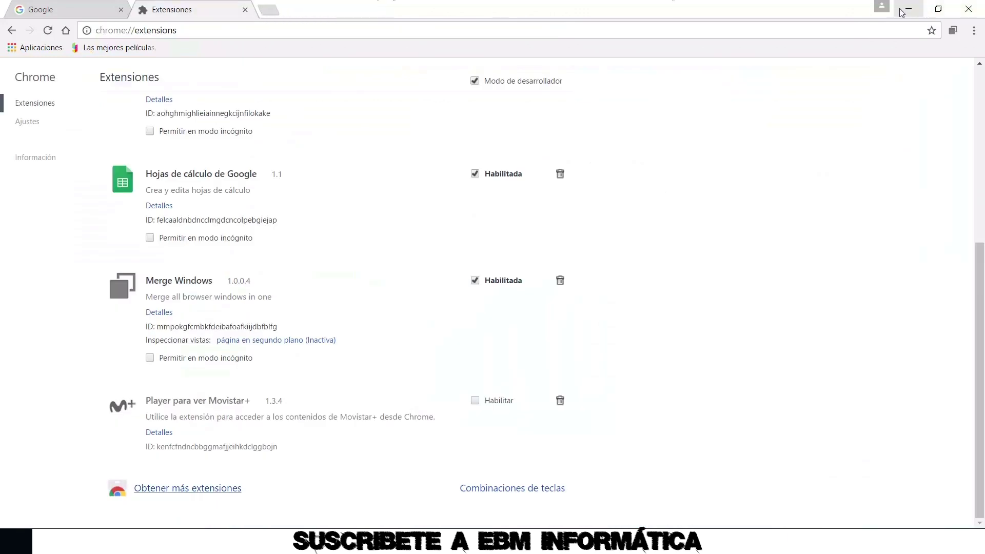
Remove Todos from the Extensions folder's security permissions and apply the change
left_click(907, 9)
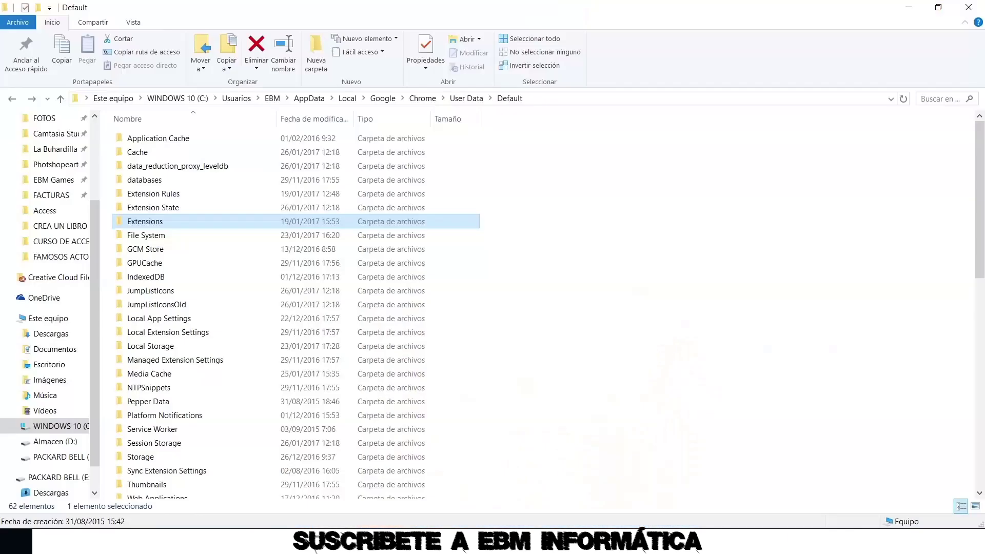
right_click(154, 225)
left_click(234, 518)
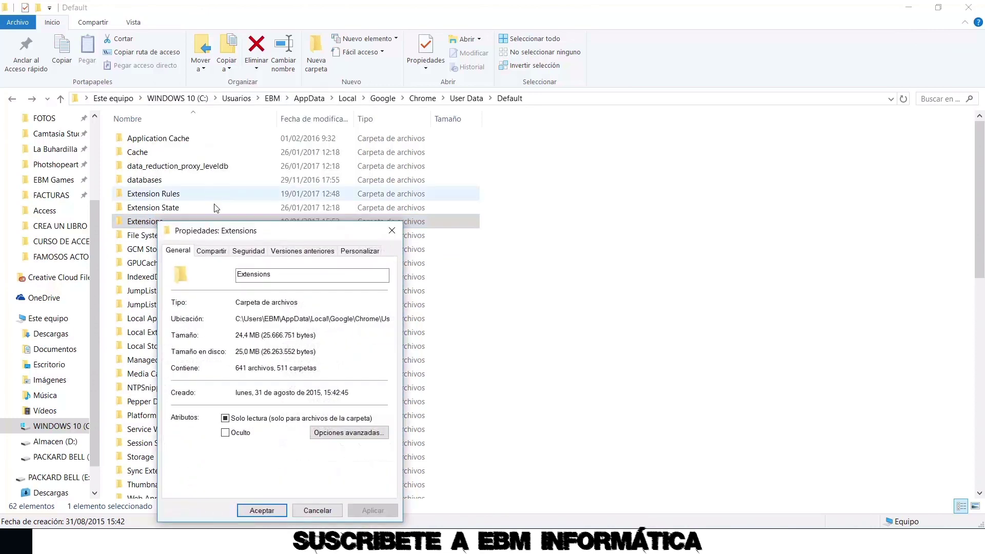
left_click(248, 250)
left_click(353, 357)
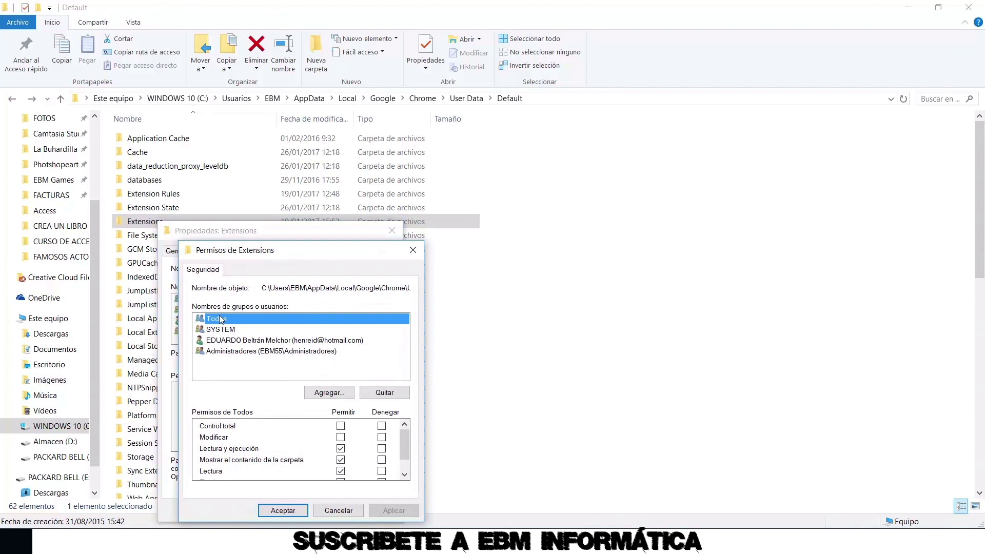
left_click_drag(410, 440, 409, 466)
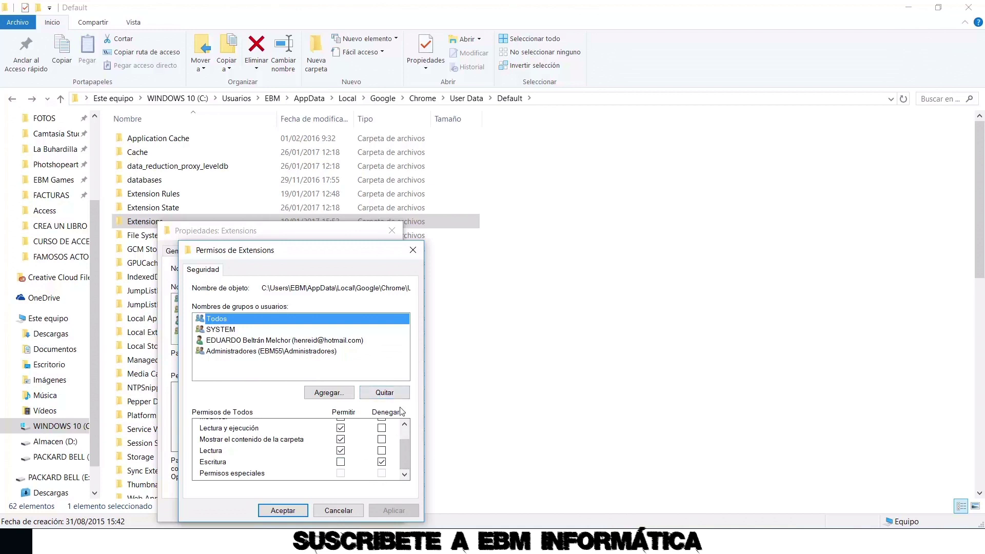
left_click(384, 394)
left_click(394, 510)
left_click(281, 511)
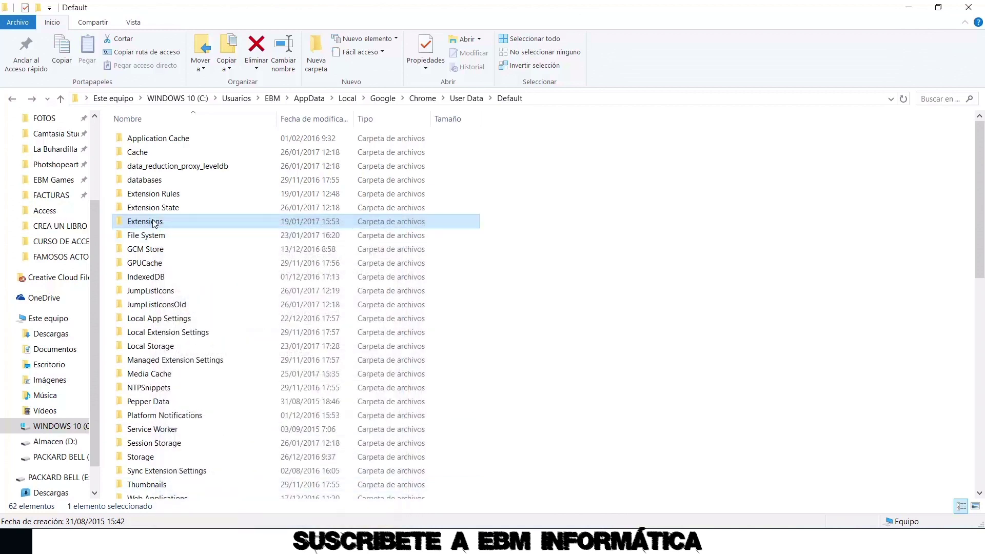
Recheck the Extensions folder's security settings in Properties, then minimize File Explorer
right_click(153, 222)
left_click(288, 515)
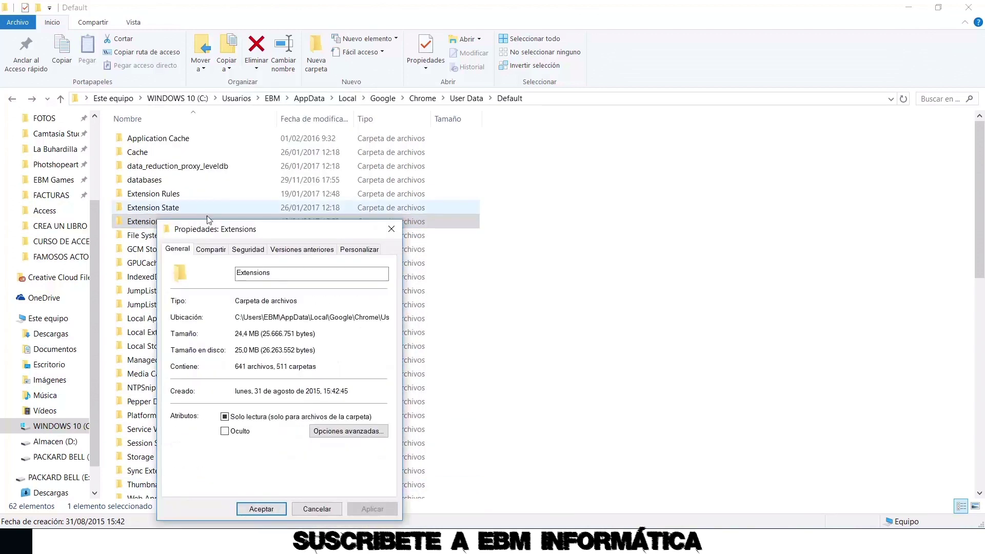
left_click(249, 250)
left_click(390, 229)
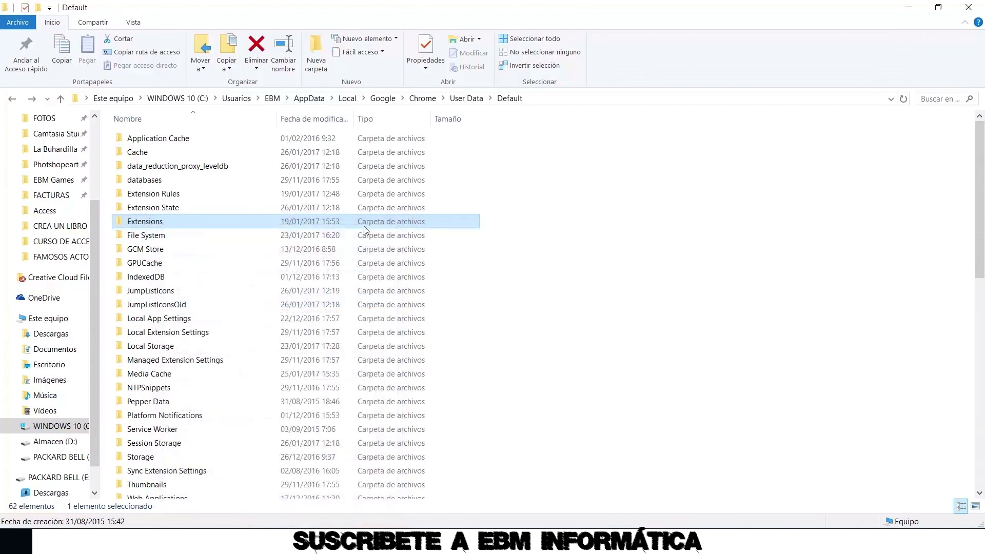
left_click(909, 8)
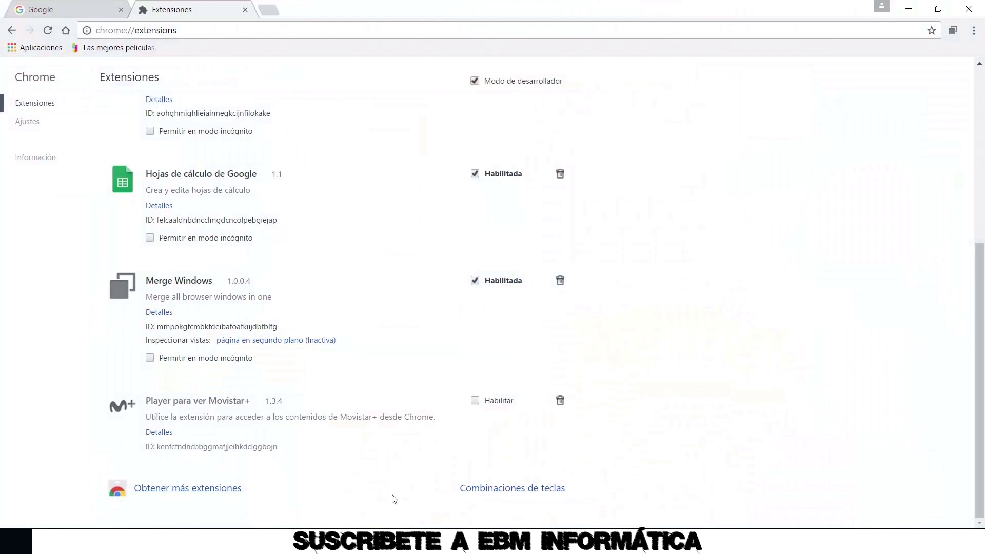
Install Hangouts de Google from the Chrome Web Store extensions catalogue
left_click(186, 492)
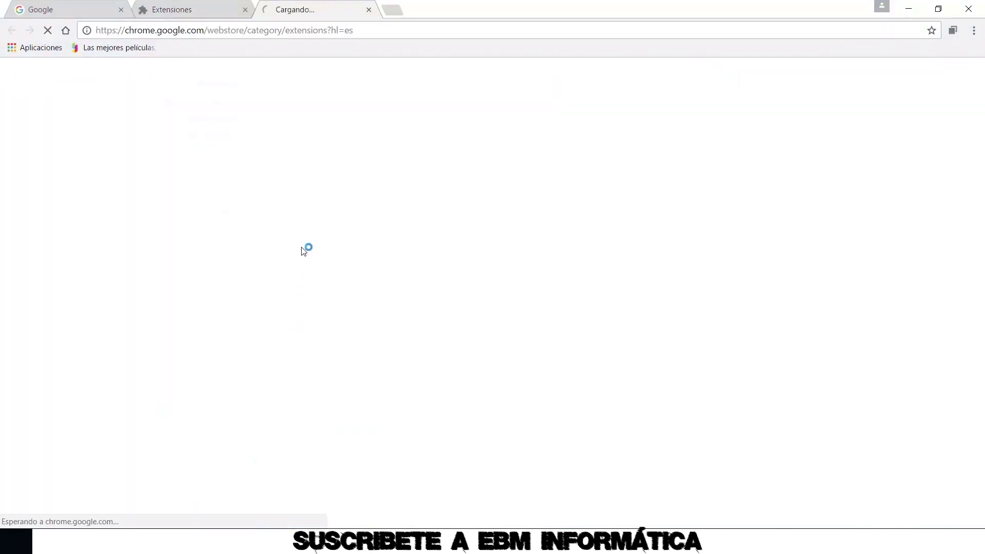
scroll(560, 222, "down", 3)
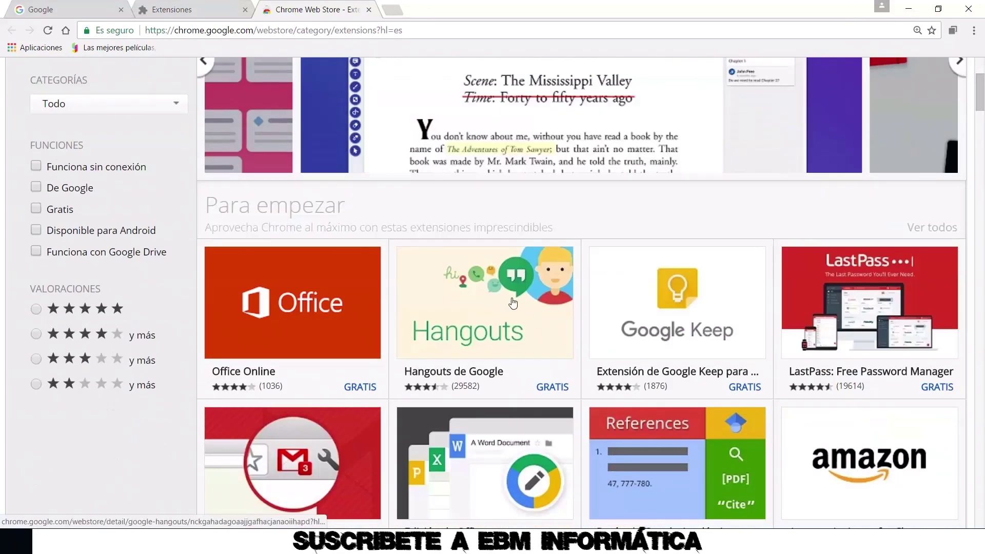
left_click(478, 297)
left_click(749, 94)
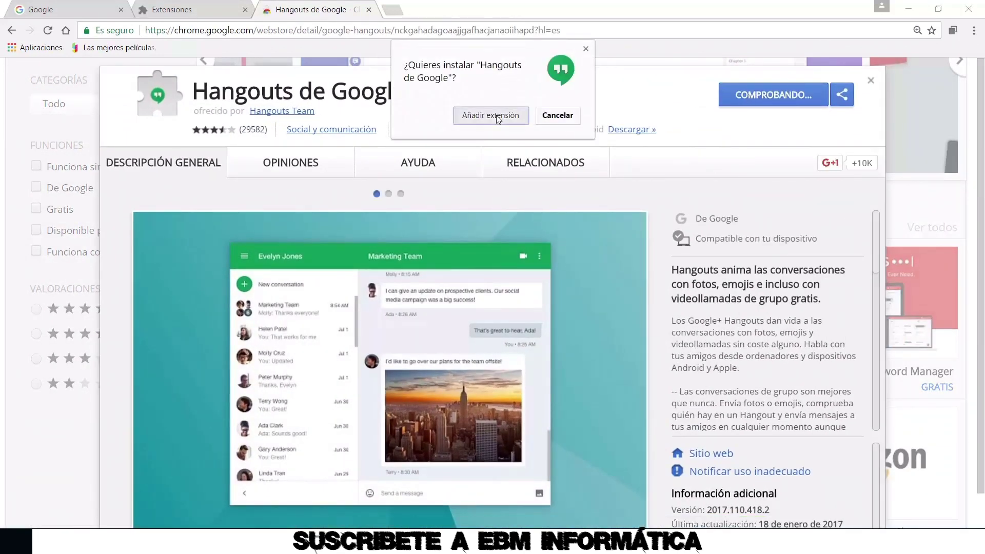
left_click(499, 117)
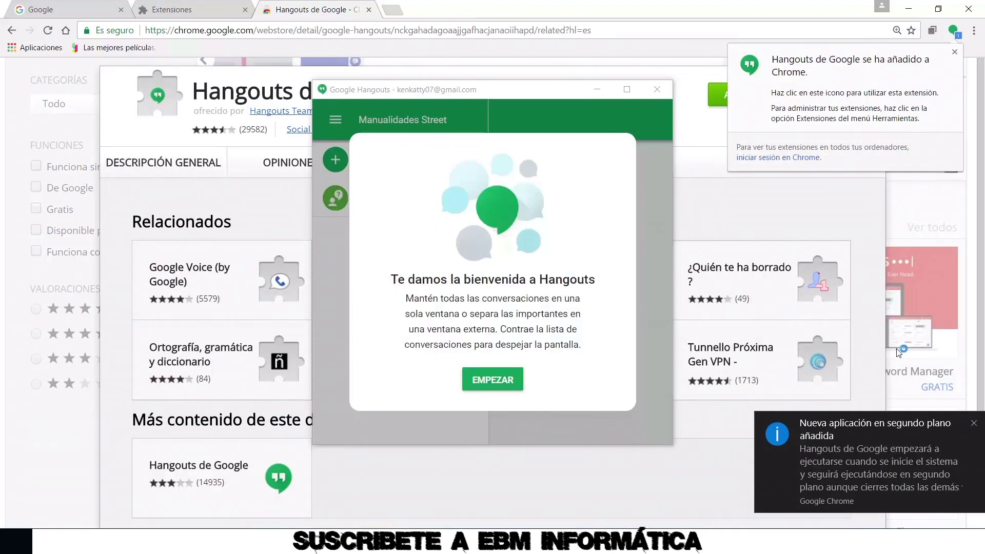
left_click(973, 423)
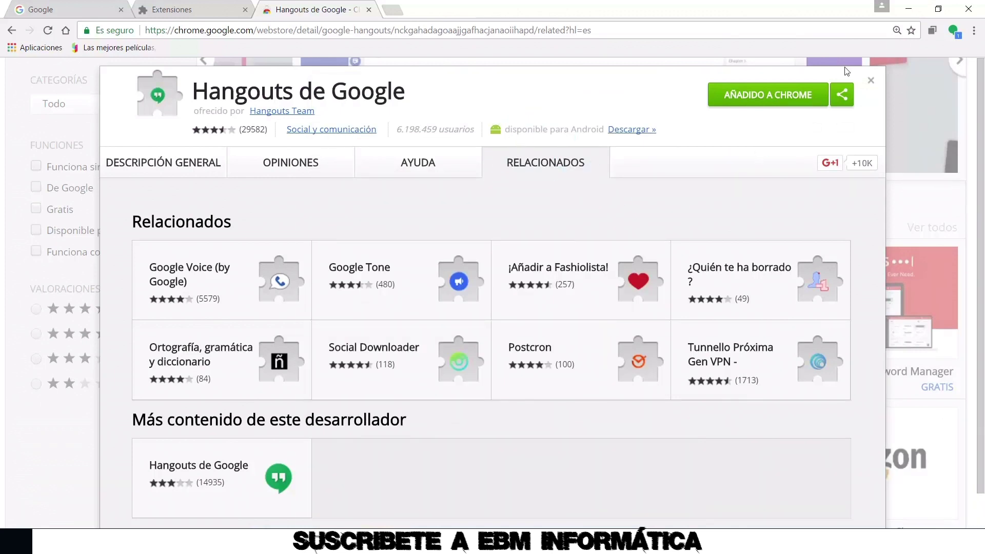
Close the Hangouts details window and the Web Store tab to return to Extensiones
left_click(871, 81)
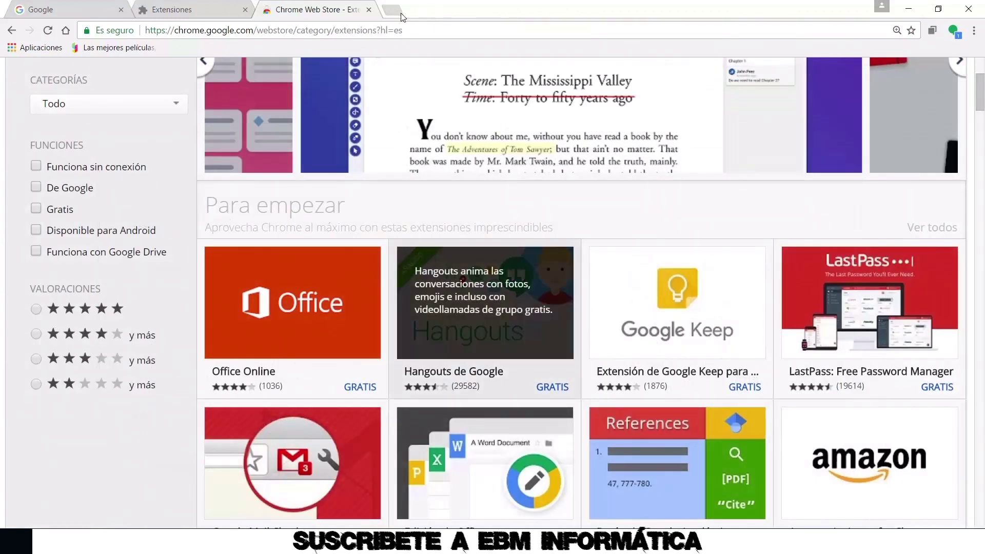
left_click(368, 10)
scroll(354, 213, "down", 3)
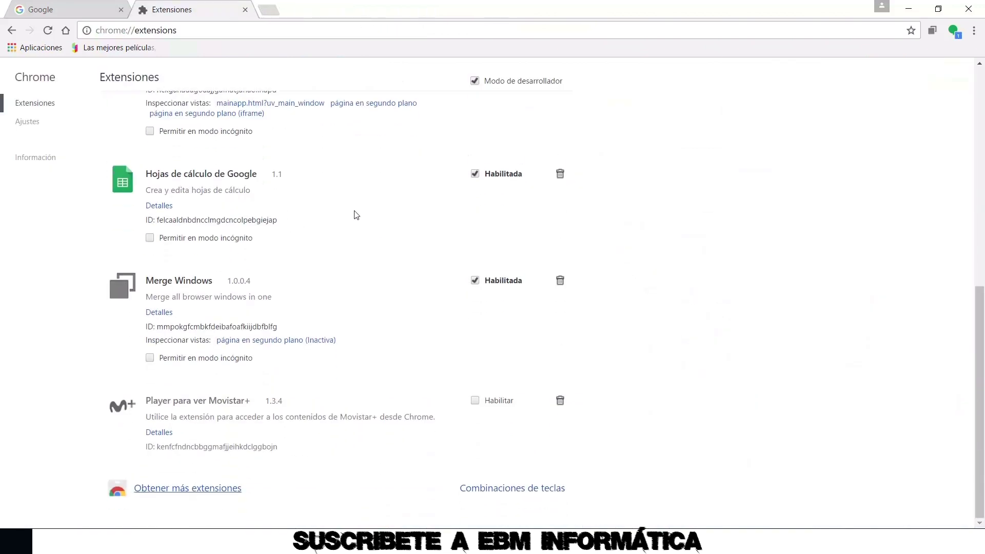
scroll(259, 216, "up", 5)
Delete Hangouts de Google from chrome://extensions, confirming with Eliminar
left_click(559, 285)
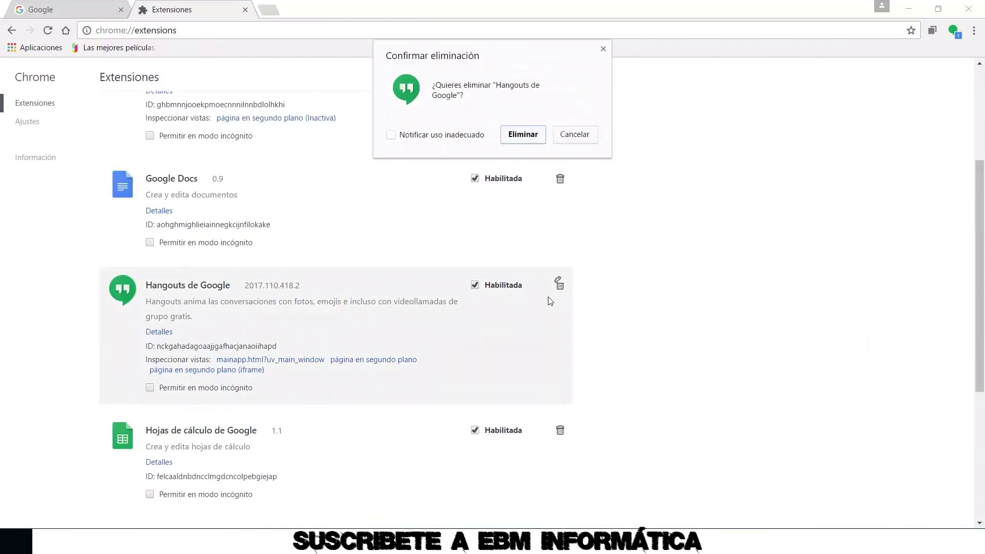
left_click(522, 135)
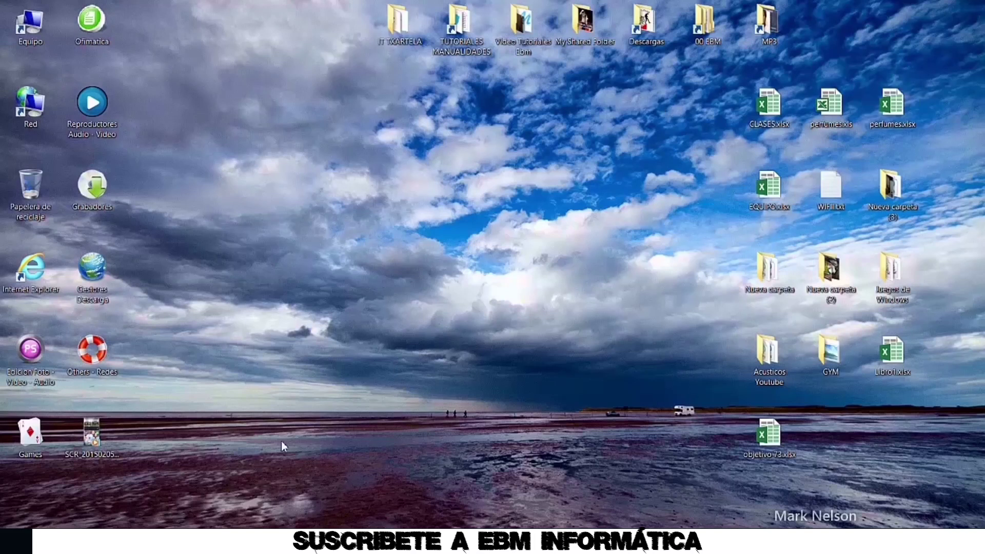
Play SCR_20150205_093654.mp4 from the desktop in the video player
left_click(88, 437)
double_click(89, 436)
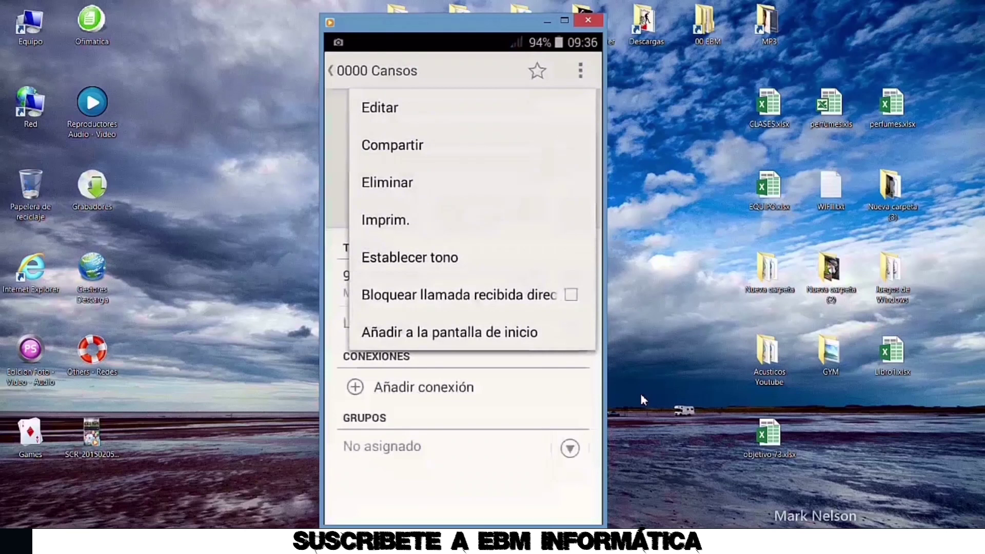
mouse_move(521, 486)
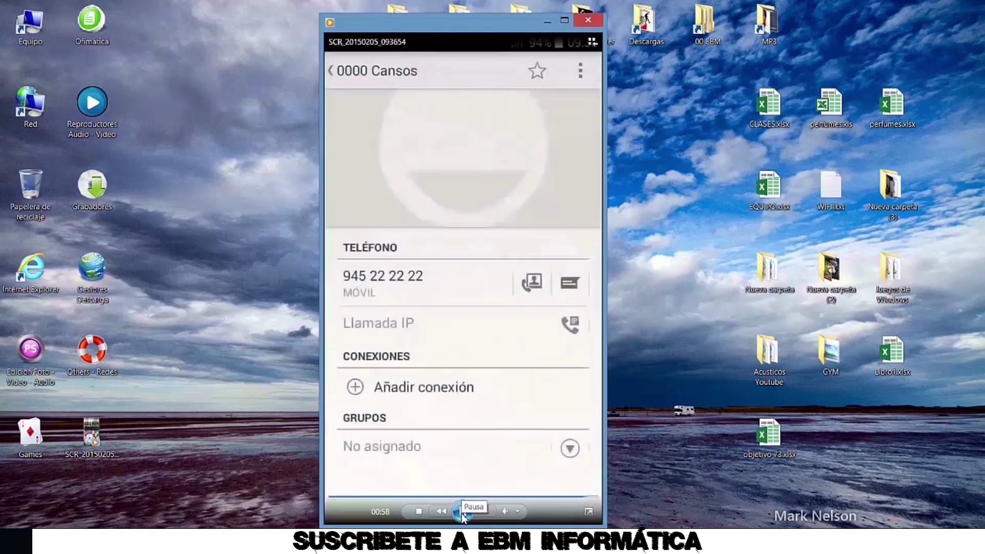
Pause the SCR_20150205_093654 phone recording with the Pausa button
left_click(464, 512)
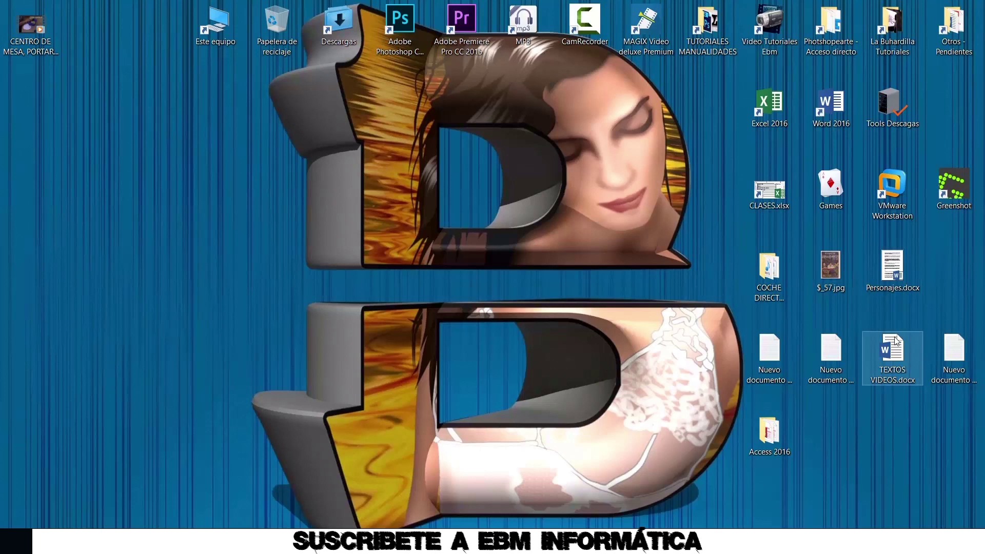
Launch regedit from Run and go to HKLM\SYSTEM\CurrentControlSet\Services\USBSTOR
key("super+r")
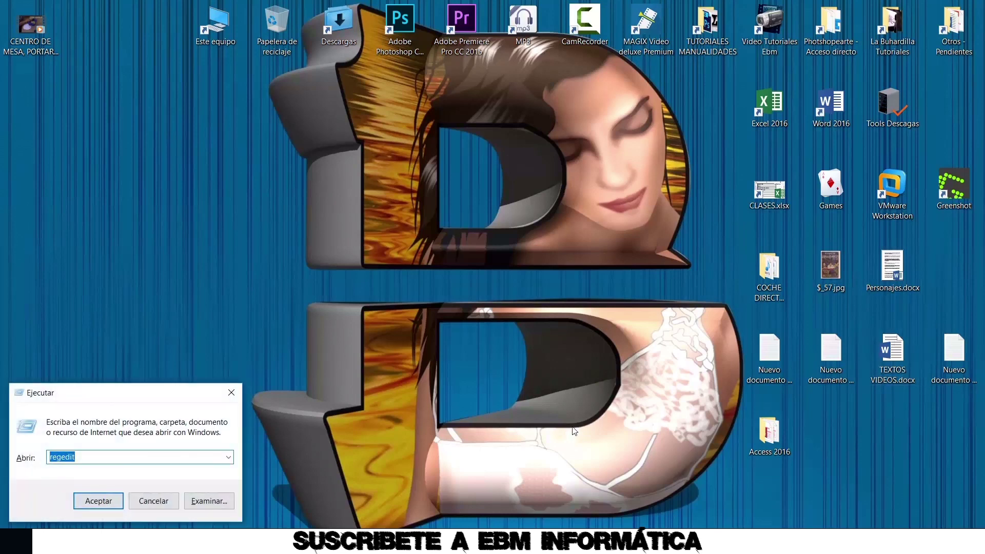
left_click(92, 457)
left_click(114, 501)
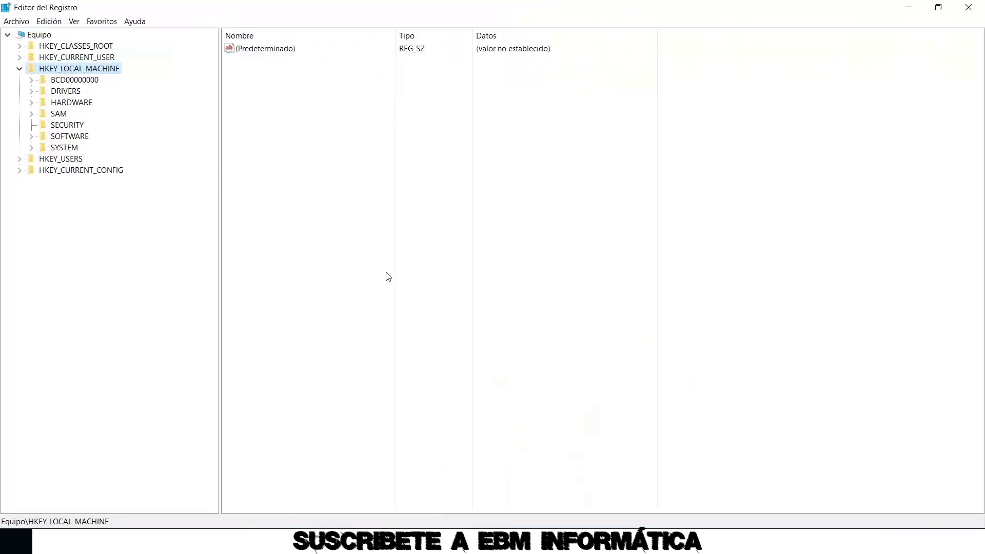
left_click(20, 68)
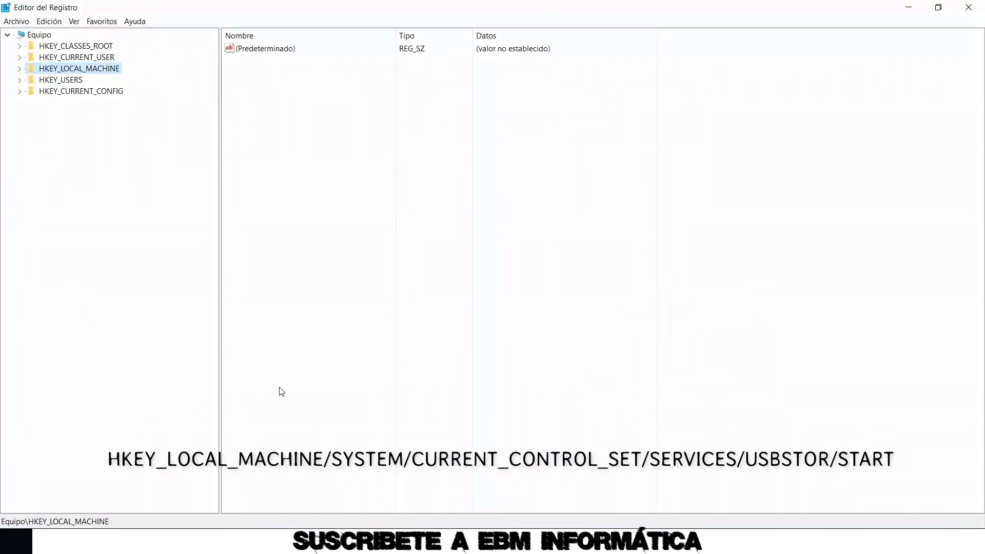
left_click(19, 68)
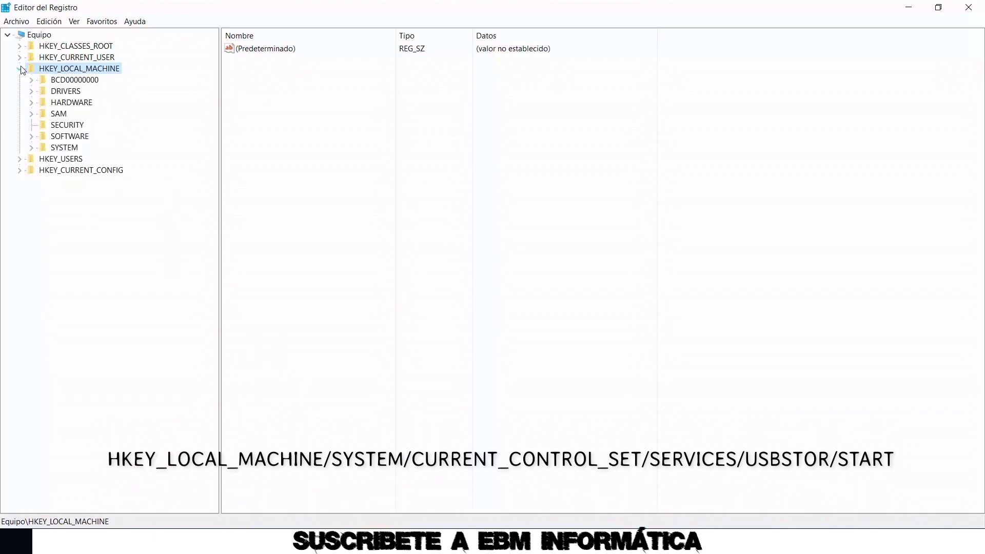
left_click(31, 148)
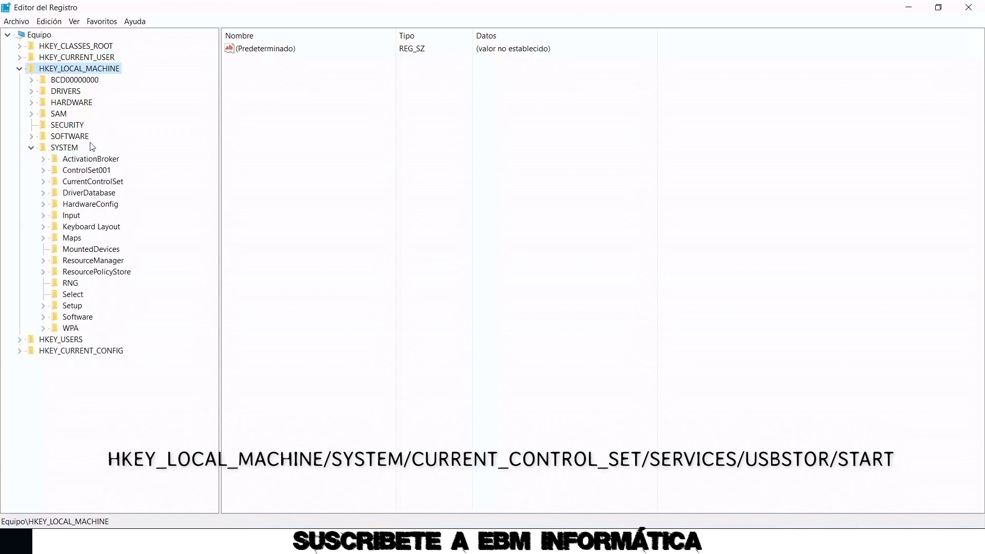
left_click(43, 182)
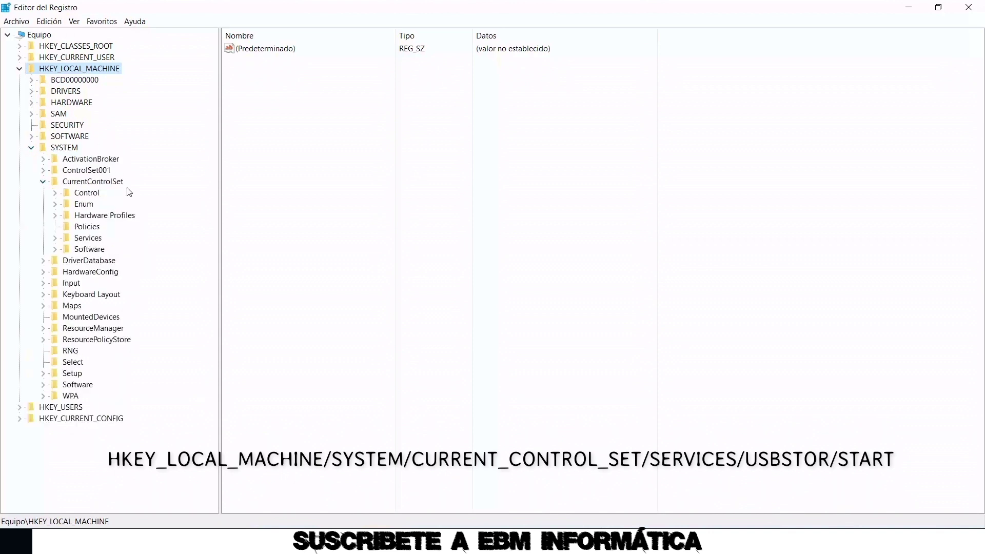
left_click(56, 239)
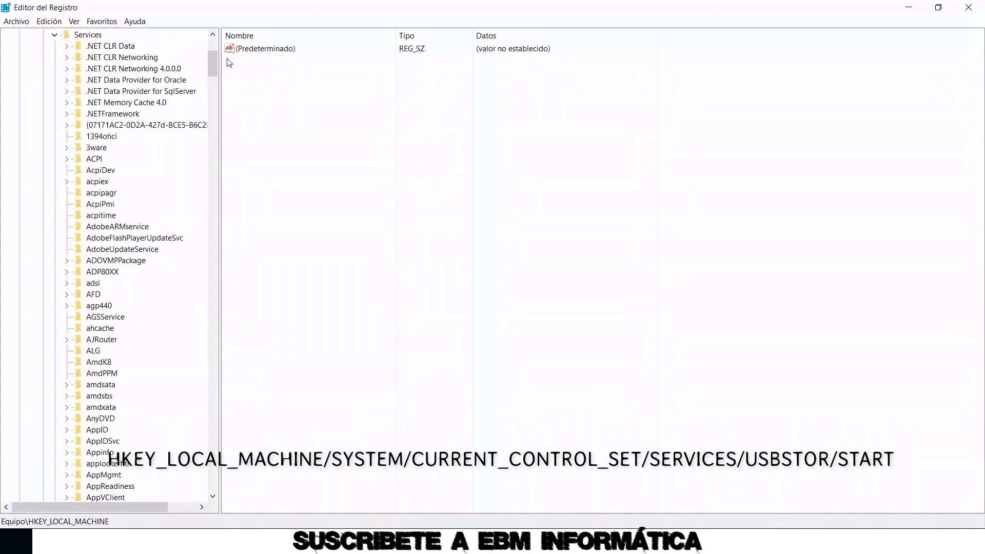
left_click_drag(215, 64, 211, 390)
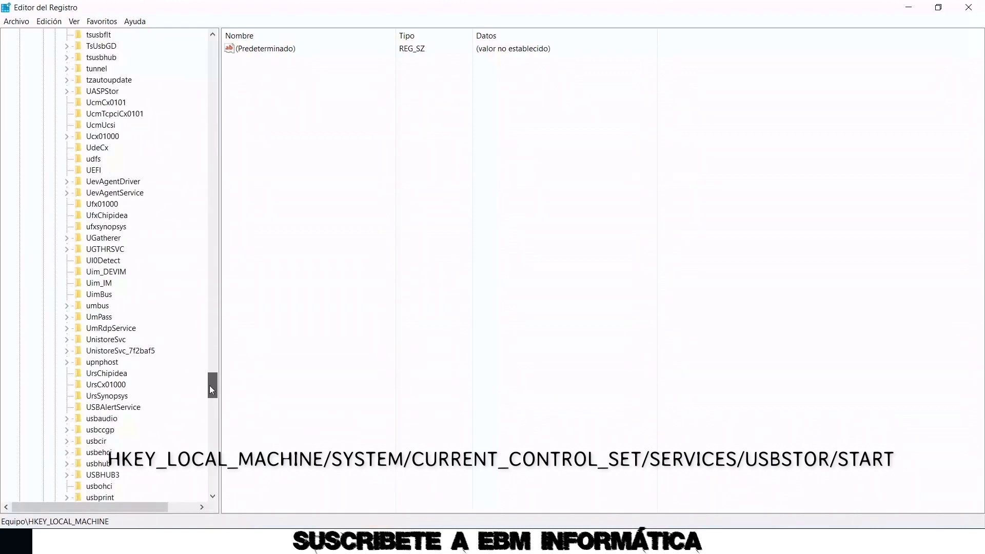
scroll(164, 347, "down", 7)
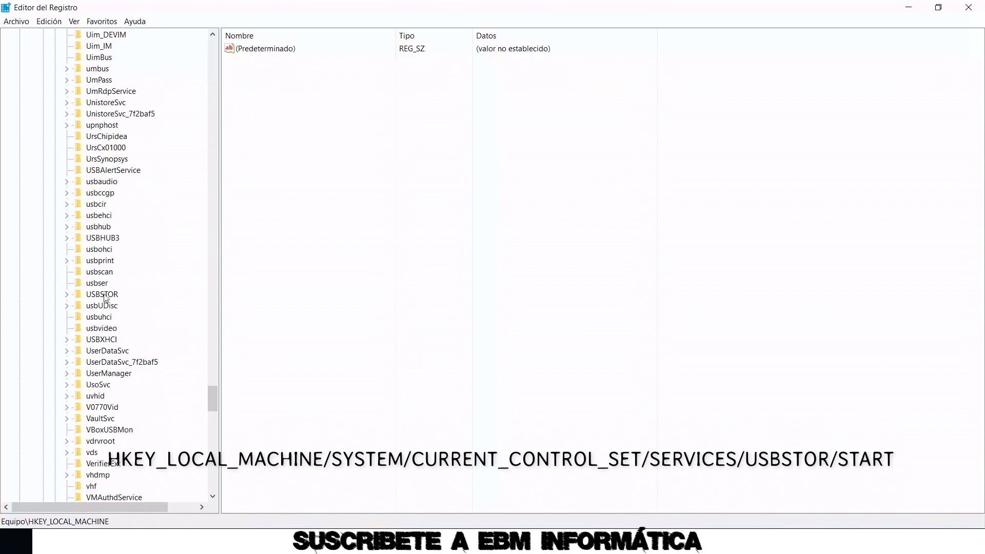
left_click(103, 295)
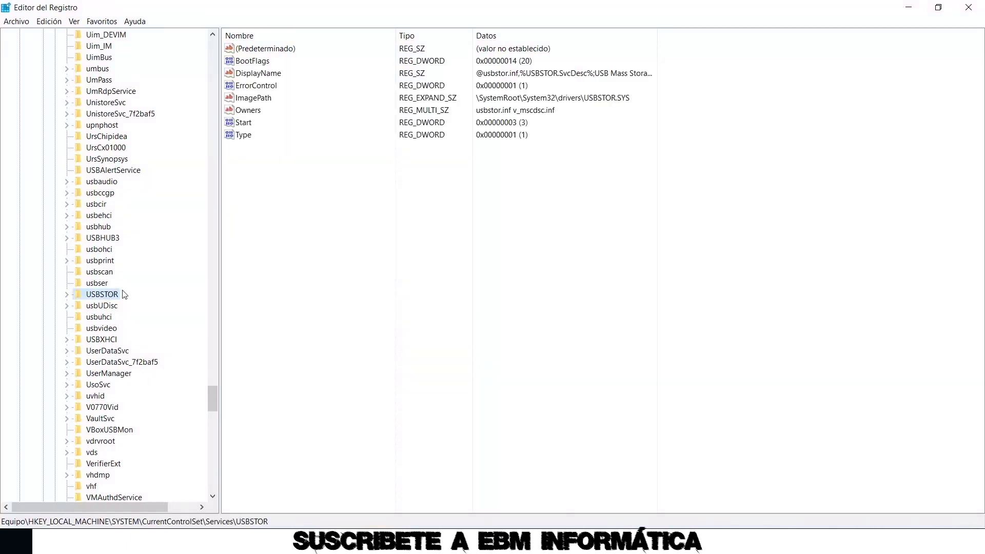
Edit USBSTOR's Start value, changing its data to 4 and then back to 3
double_click(242, 123)
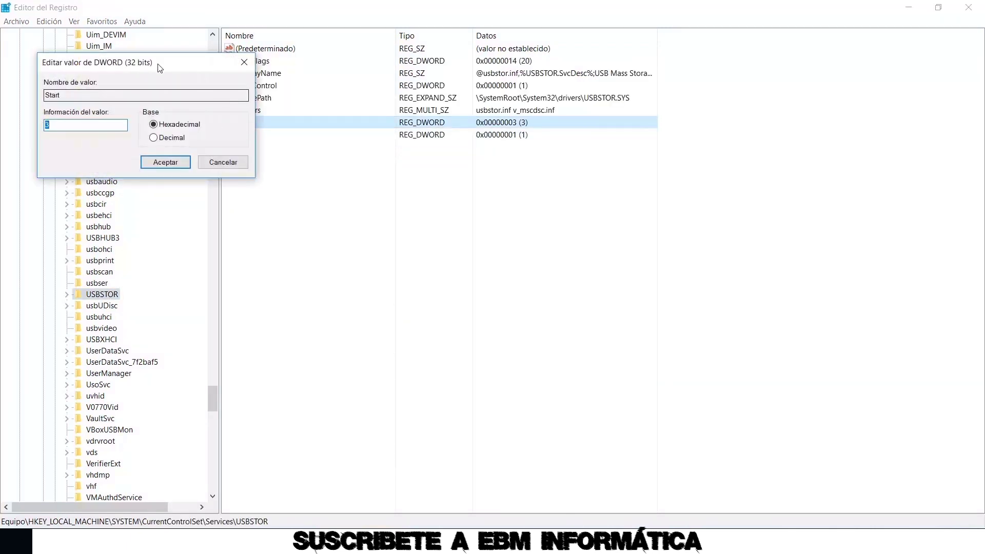
left_click_drag(159, 67, 271, 116)
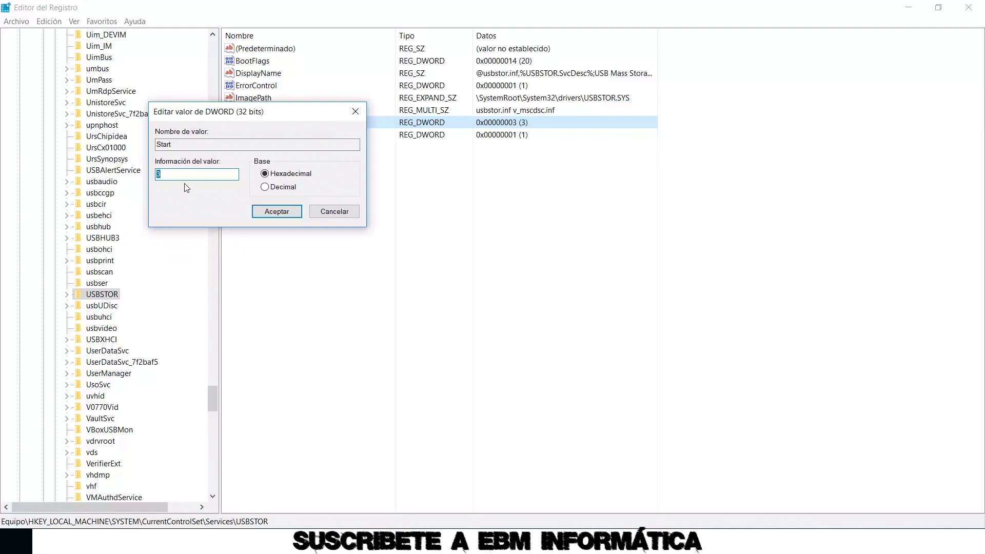
left_click(170, 174)
key("ctrl+a")
type("4")
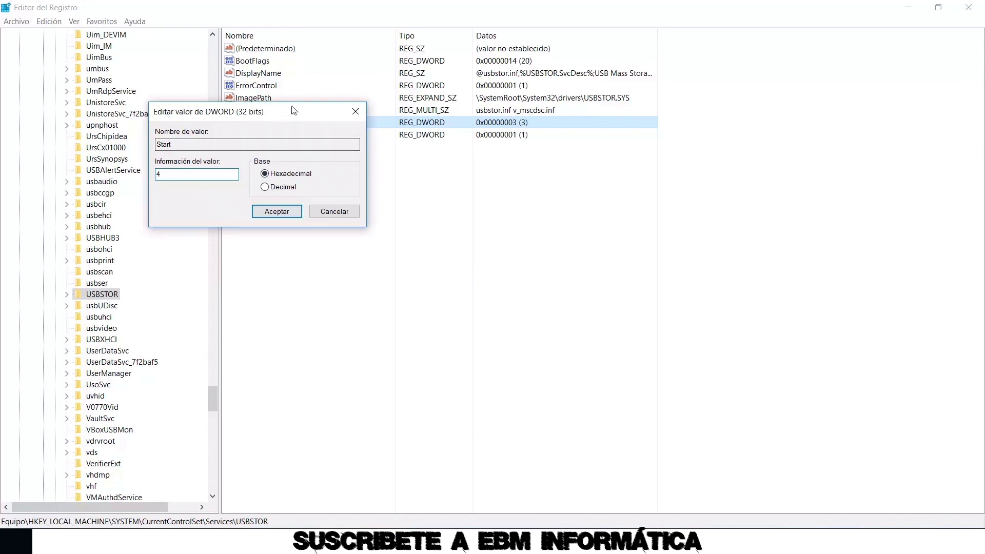
left_click_drag(289, 116, 460, 228)
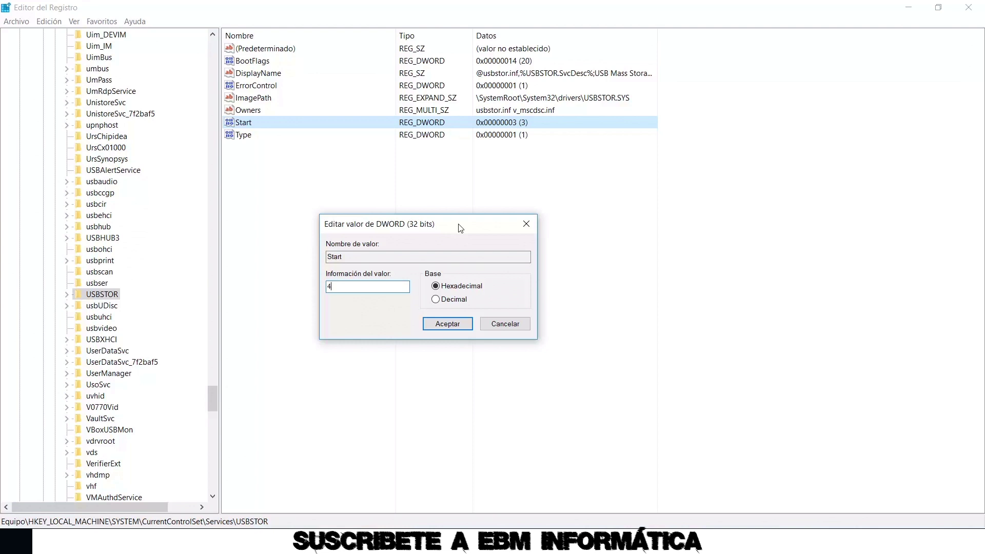
left_click_drag(349, 286, 296, 289)
type("3")
Cancel the DWORD edit, recycle 636795214.mp4, and scroll udse.de's Reboot-Blocker page to its Download section
left_click(502, 326)
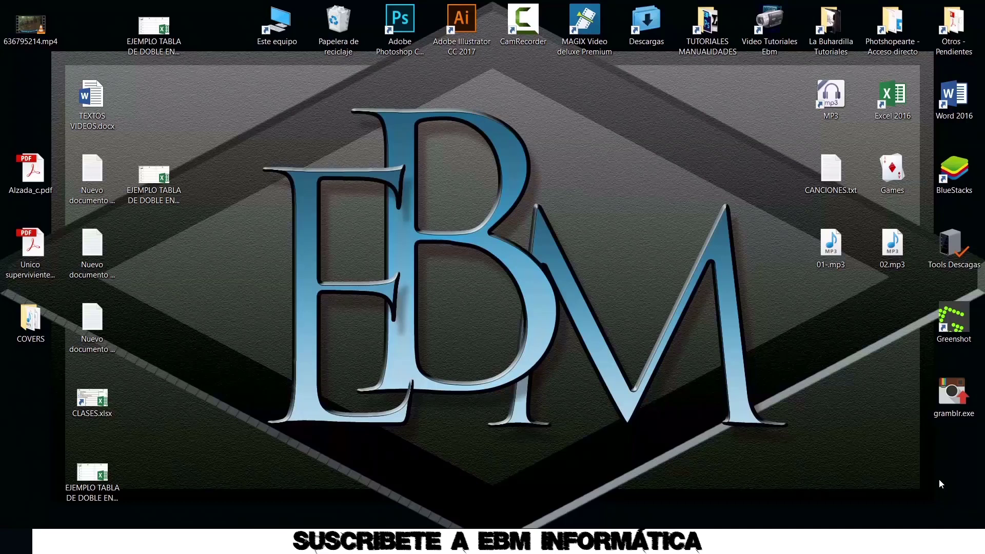
left_click_drag(33, 23, 337, 31)
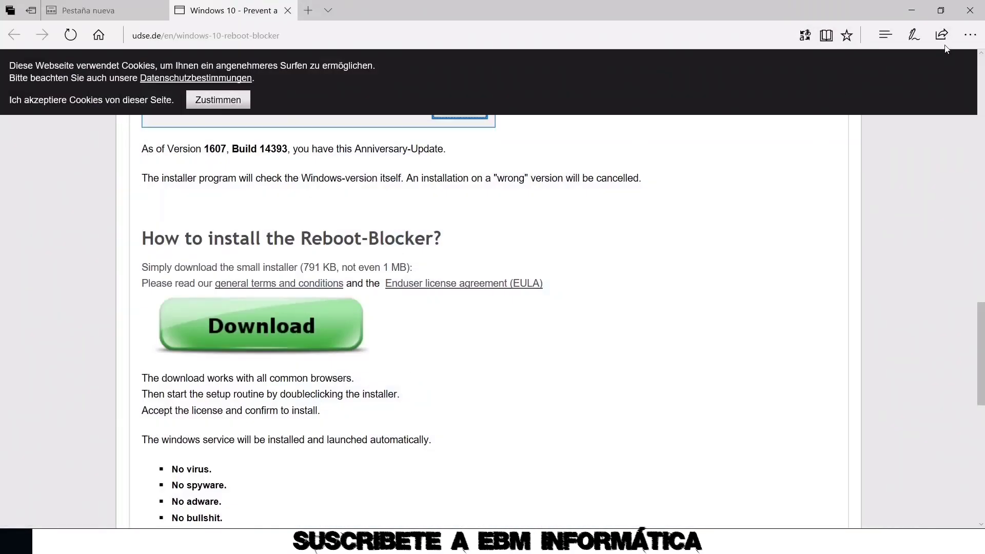
scroll(585, 195, "up", 20)
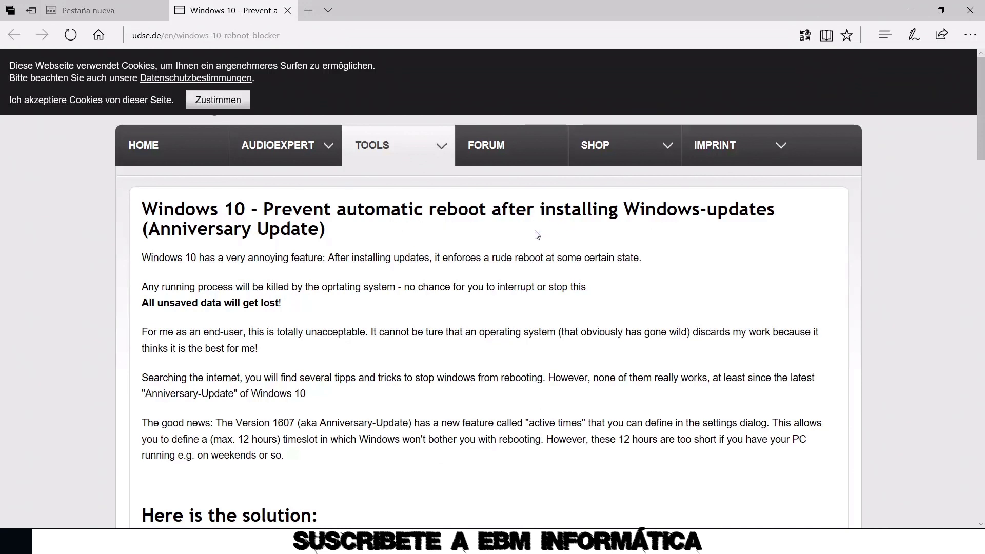
scroll(418, 226, "down", 4)
scroll(385, 290, "up", 4)
scroll(389, 273, "down", 4)
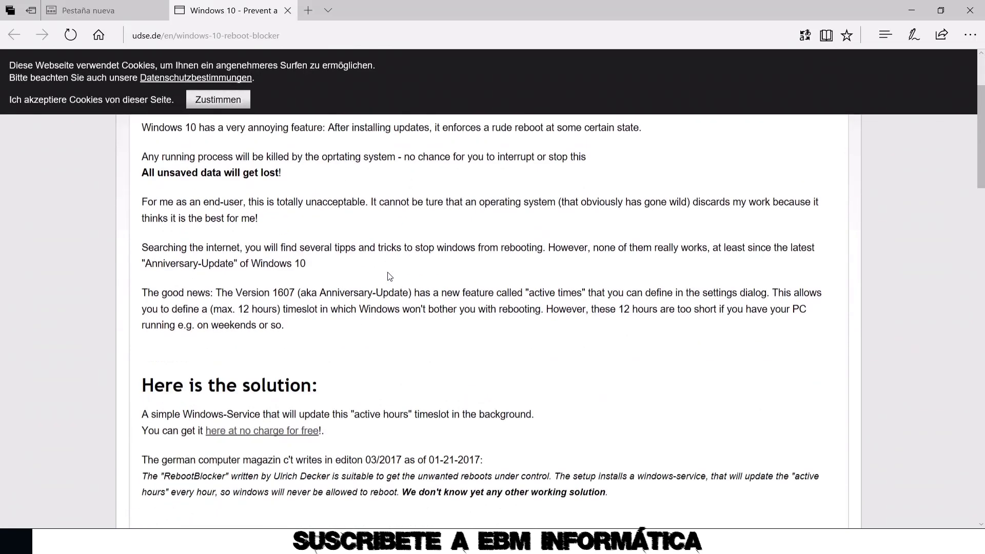
scroll(439, 273, "down", 20)
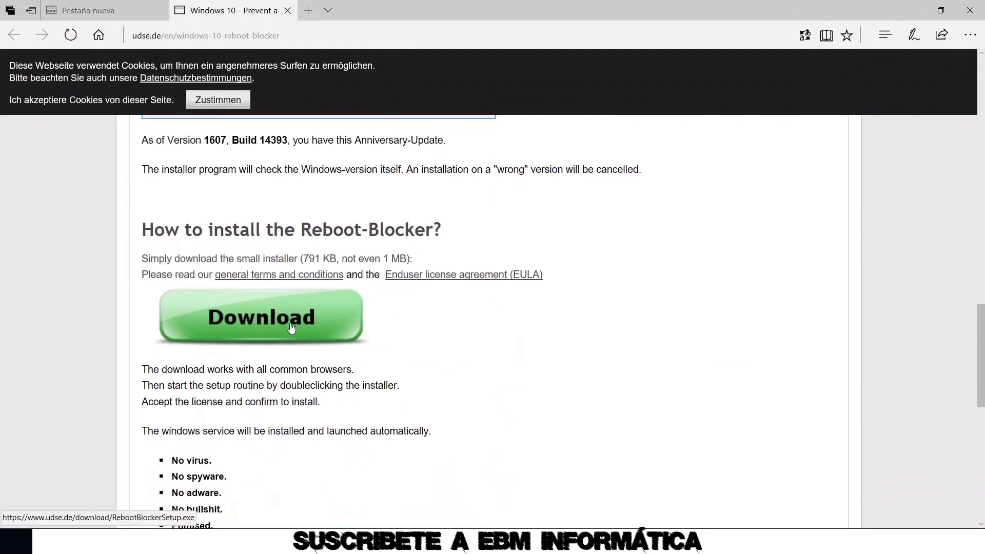
Download RebootBlockerSetup.exe and launch it with Spanish as the setup language
left_click(285, 320)
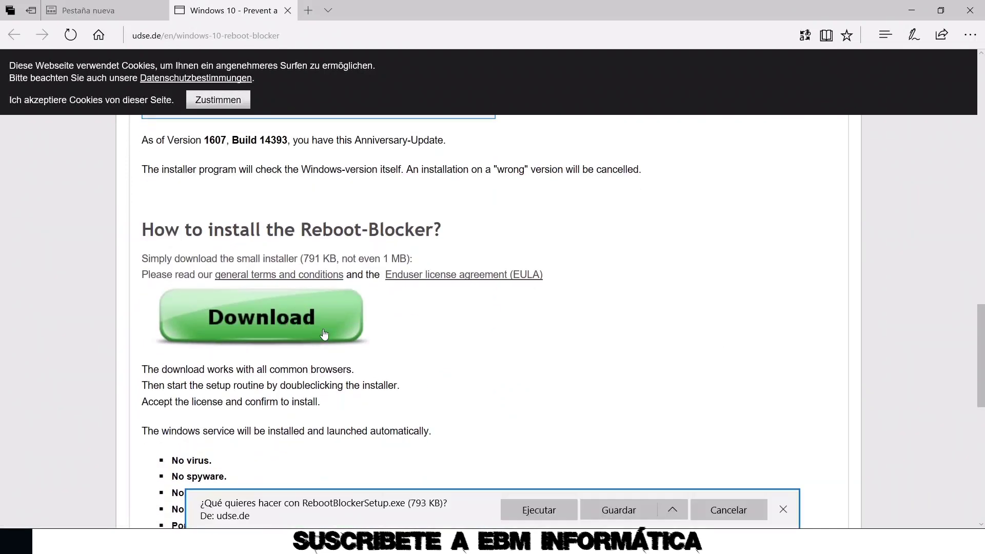
left_click(538, 509)
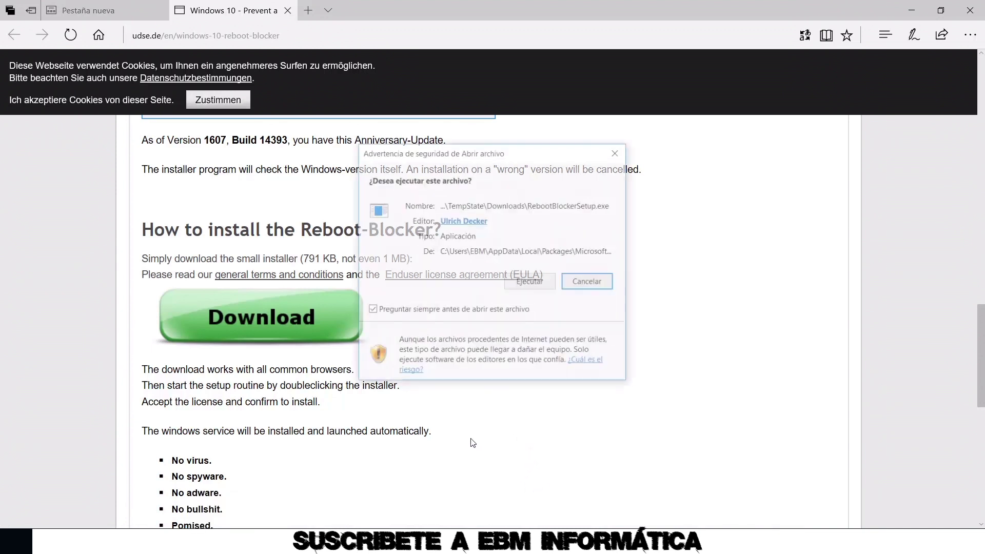
left_click(531, 283)
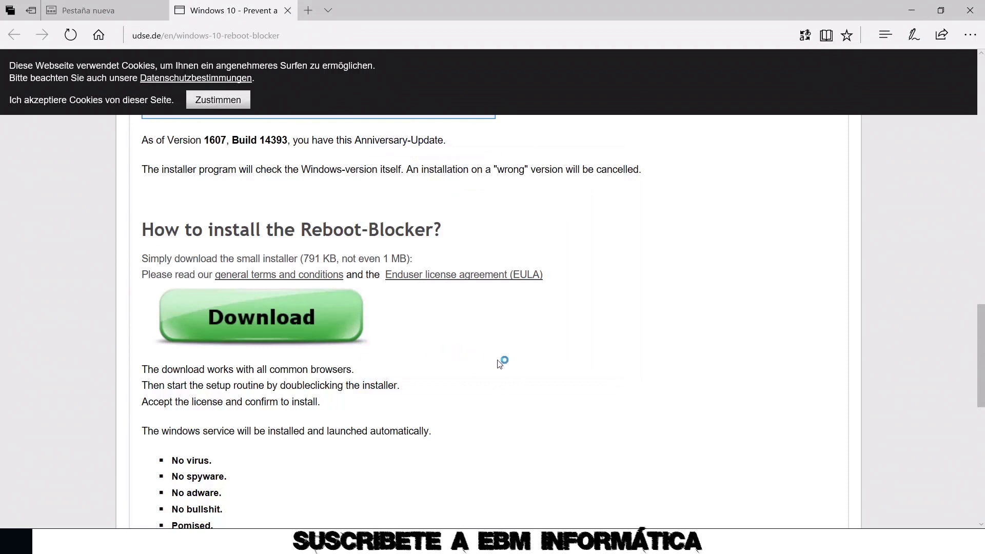
left_click(505, 301)
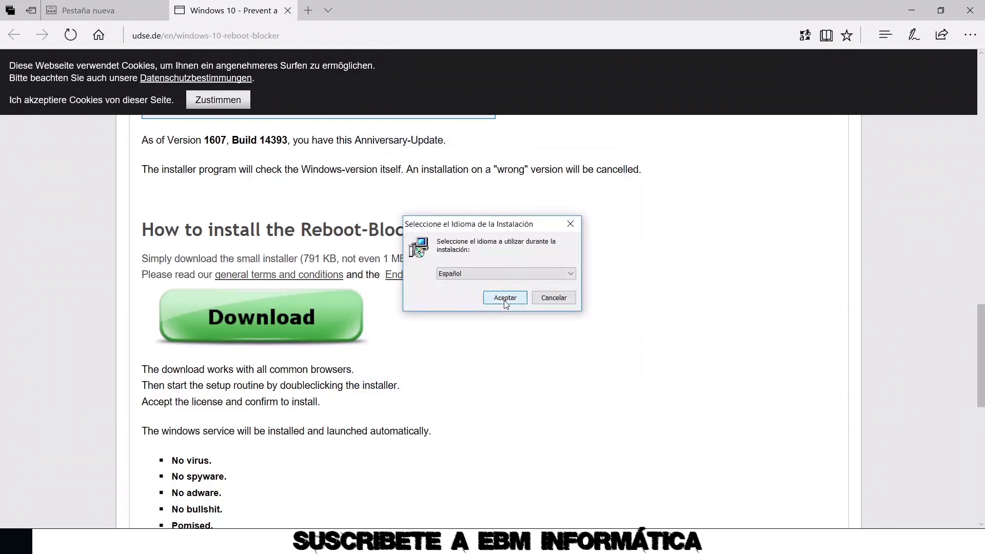
Accept the licence, install to C:\Program Files (x86)\RebootBlocker, finish, and minimize Edge
left_click(417, 332)
left_click(560, 373)
left_click(561, 372)
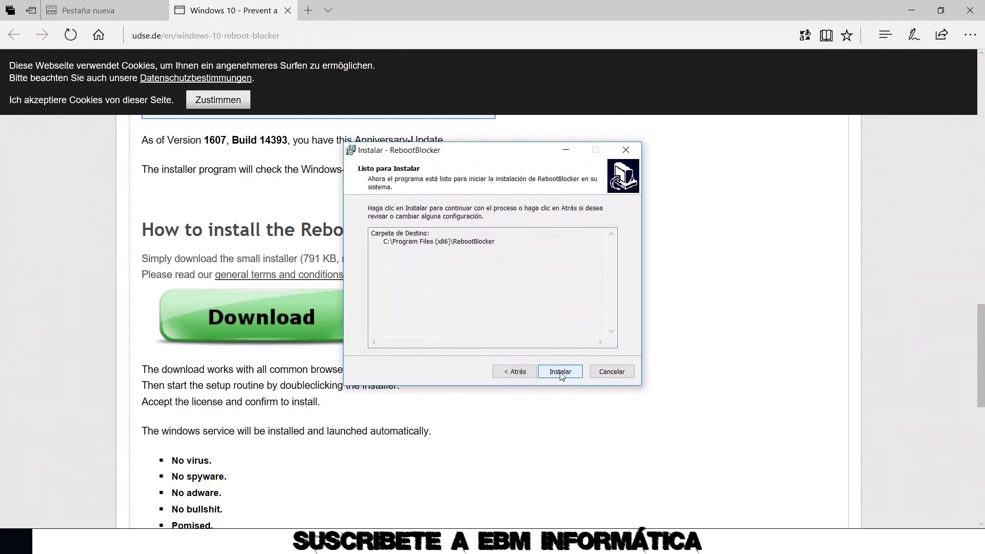
left_click(559, 371)
left_click(559, 371)
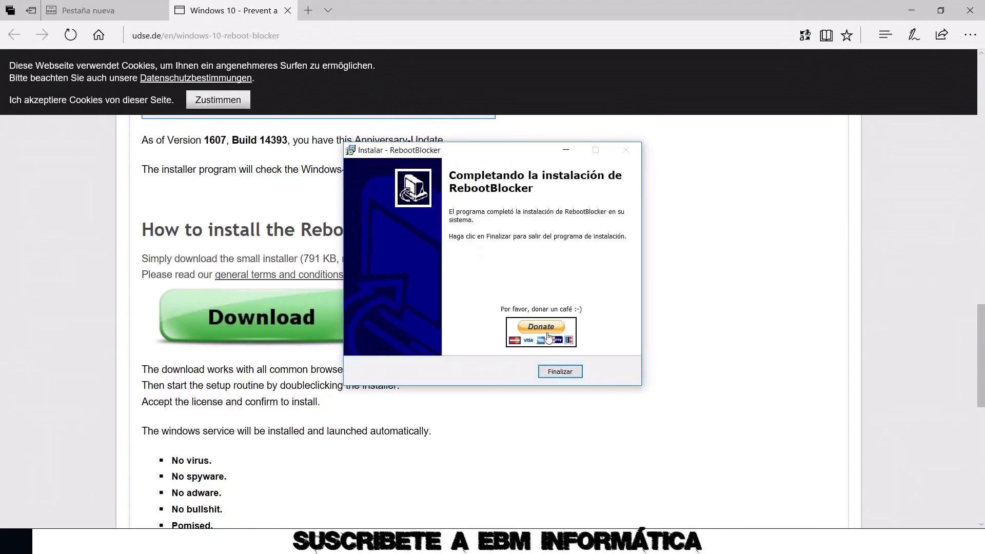
left_click(560, 370)
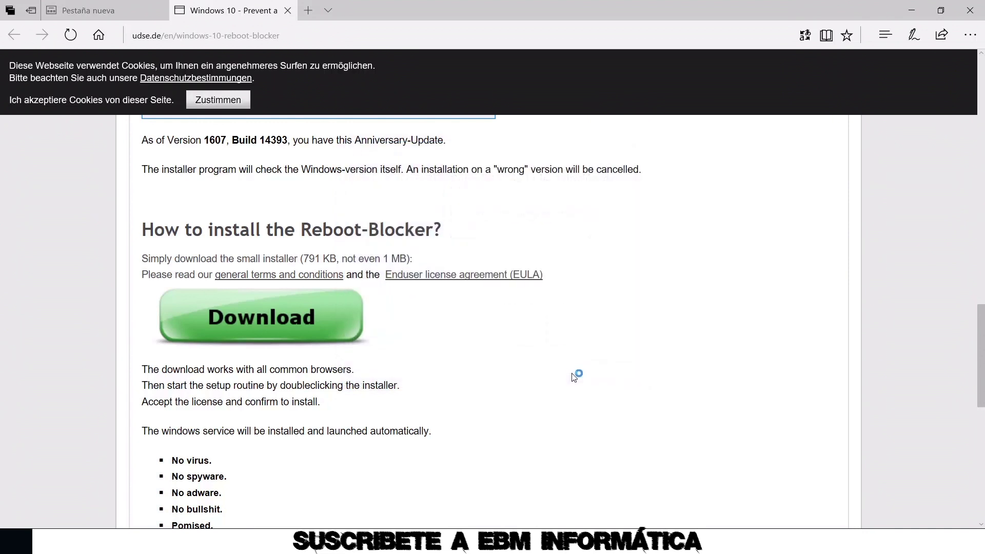
left_click(911, 12)
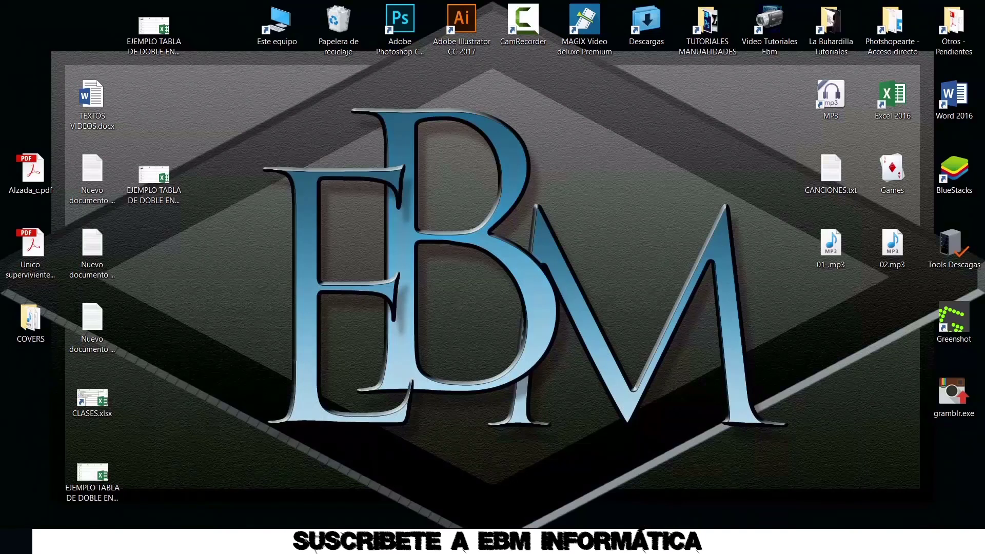
Stop RebootBlockerService from Task Manager's Servicios tab so it shows Detenido
right_click(744, 544)
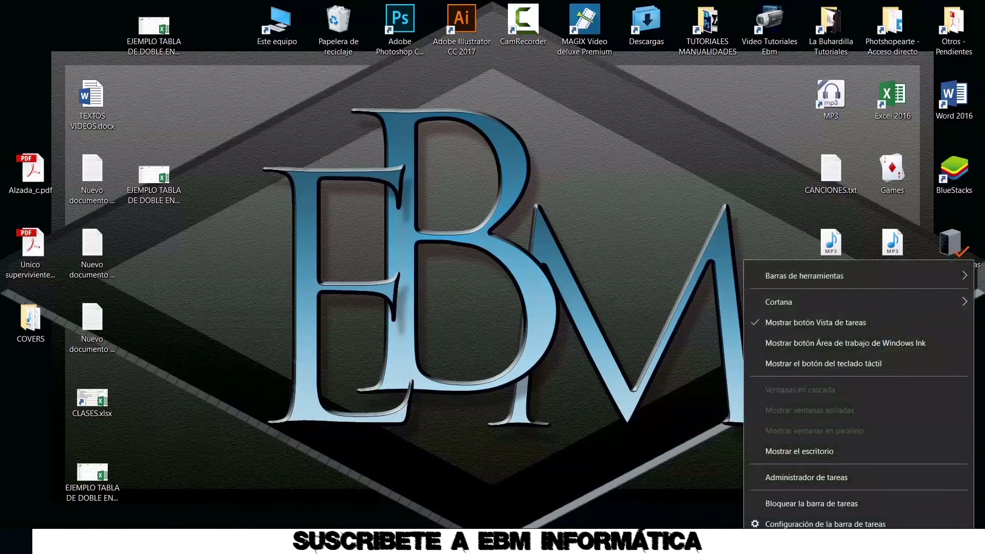
left_click(800, 477)
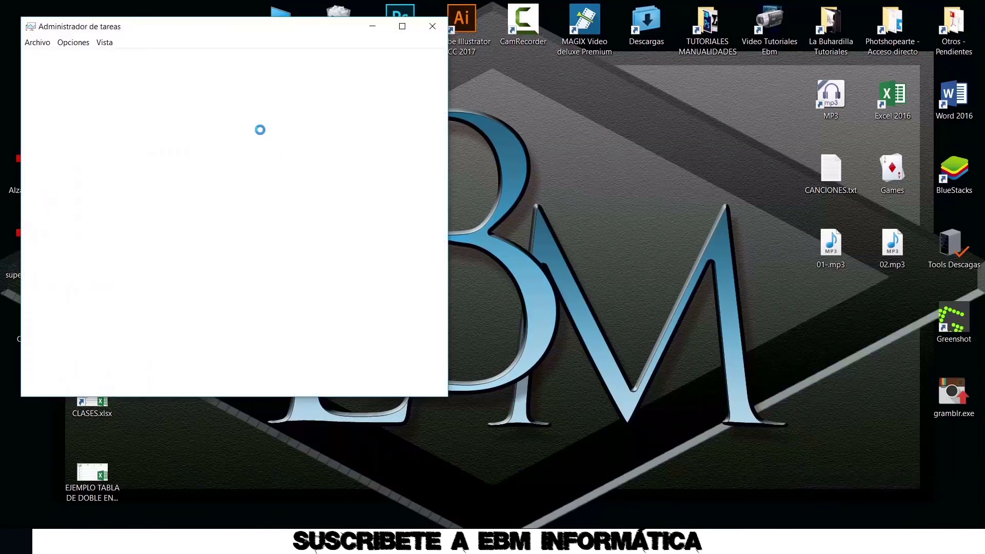
left_click(309, 58)
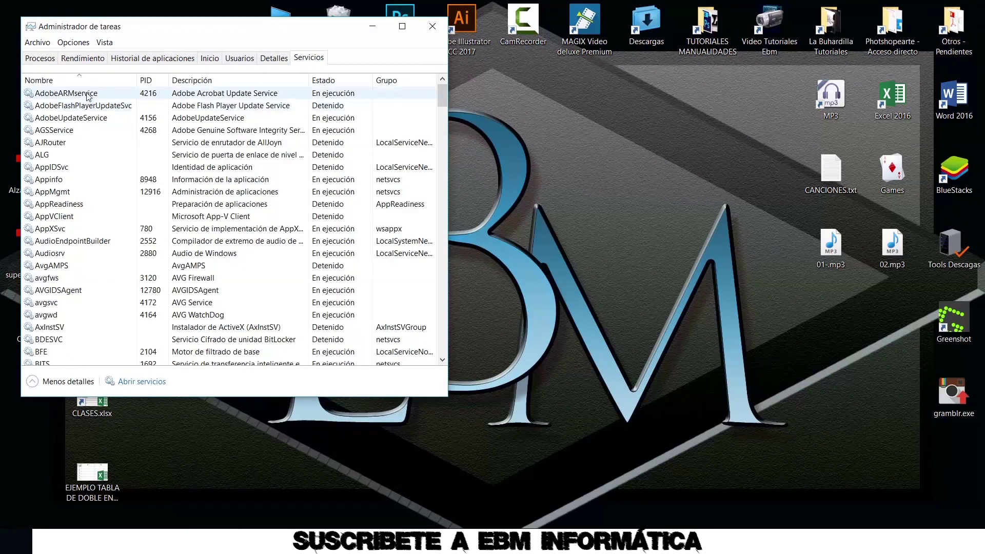
left_click_drag(442, 94, 452, 234)
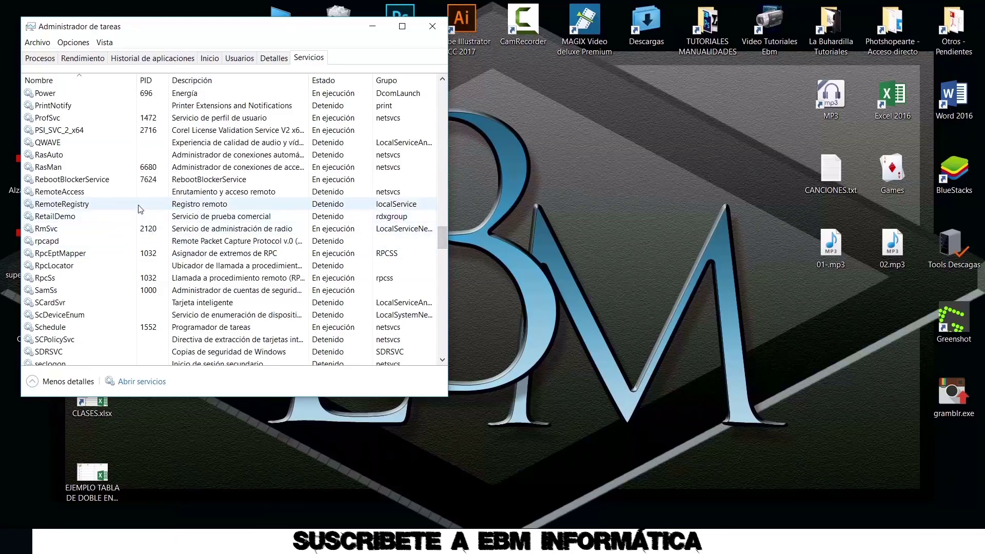
left_click(105, 186)
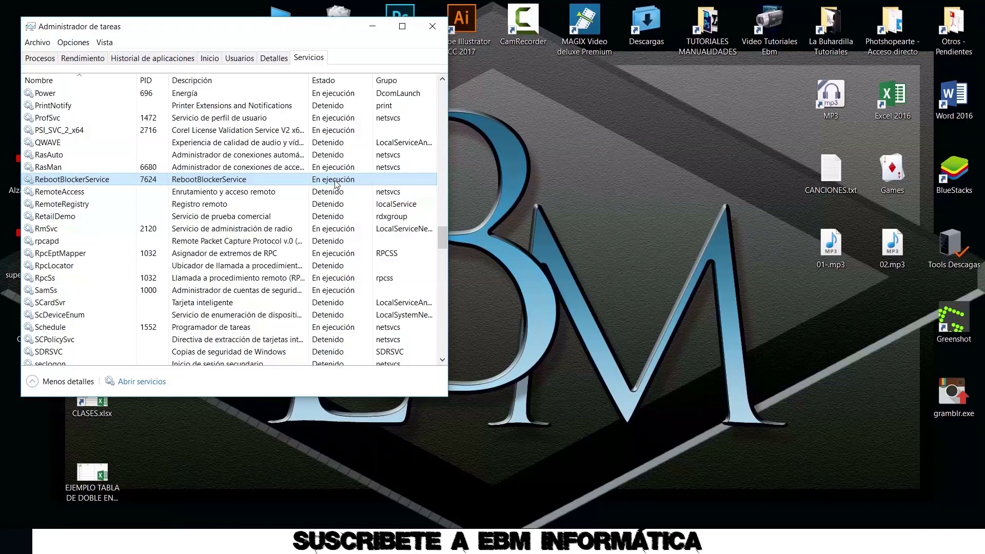
right_click(130, 180)
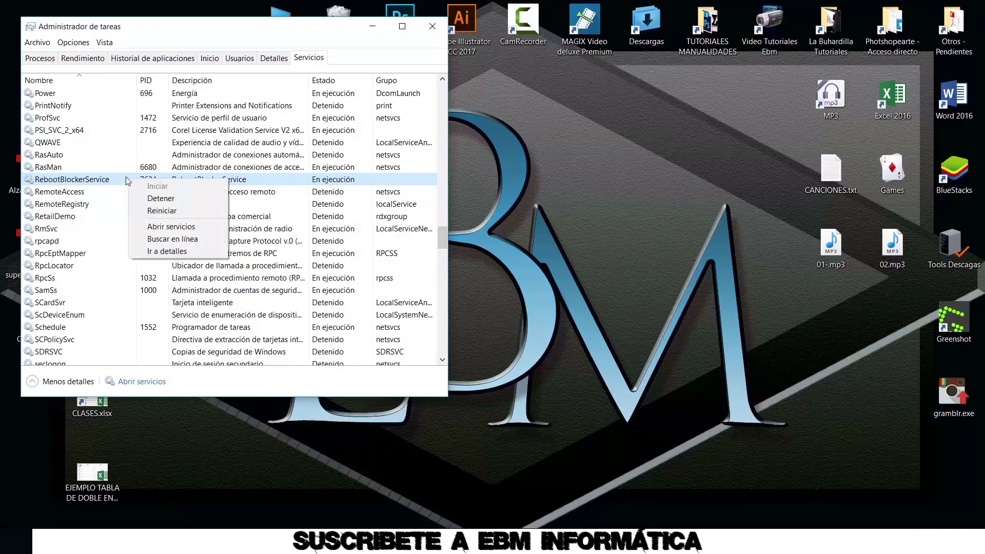
left_click(186, 199)
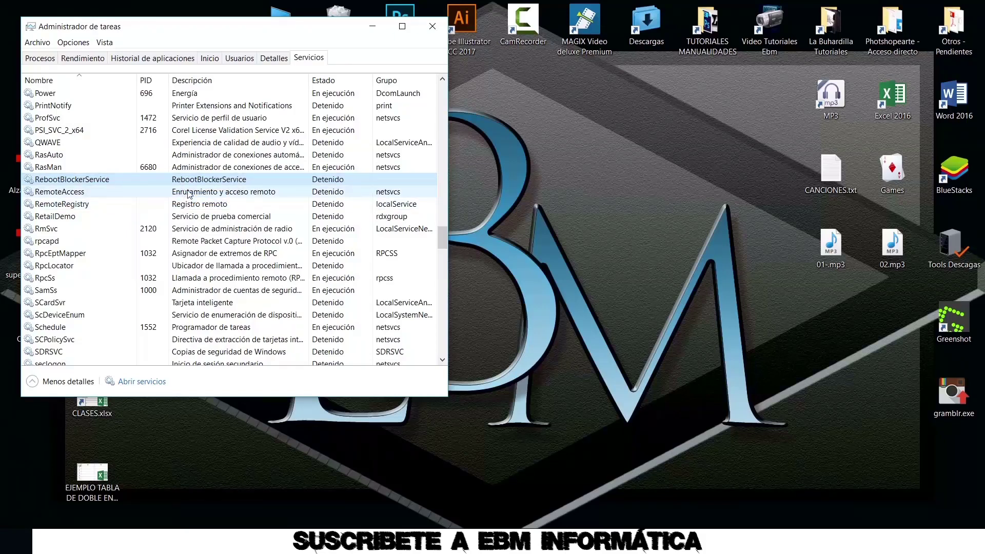
right_click(130, 182)
Restart RebootBlockerService, then download InstallPredator_x64.zip from the Predator Home Edition page
left_click(156, 190)
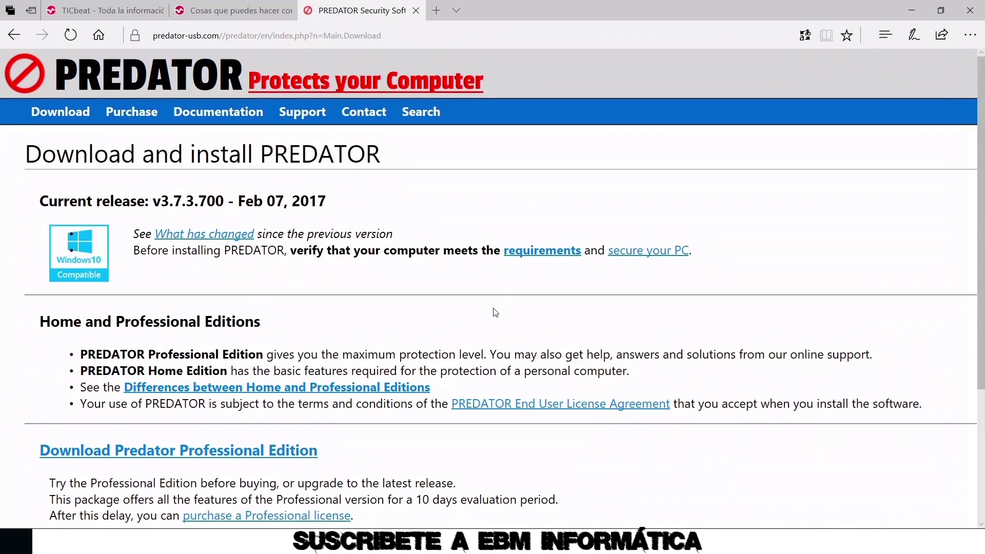
scroll(496, 312, "down", 3)
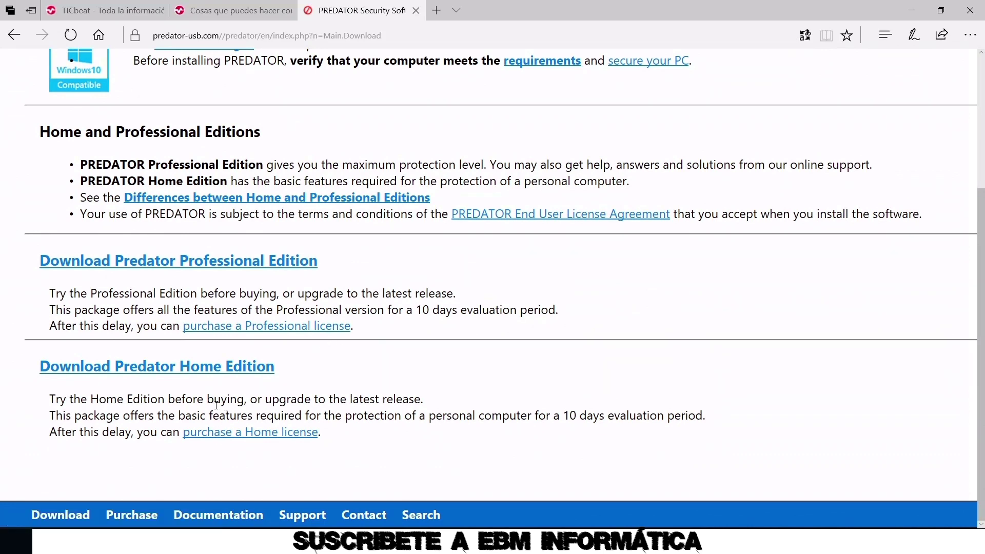
left_click(197, 367)
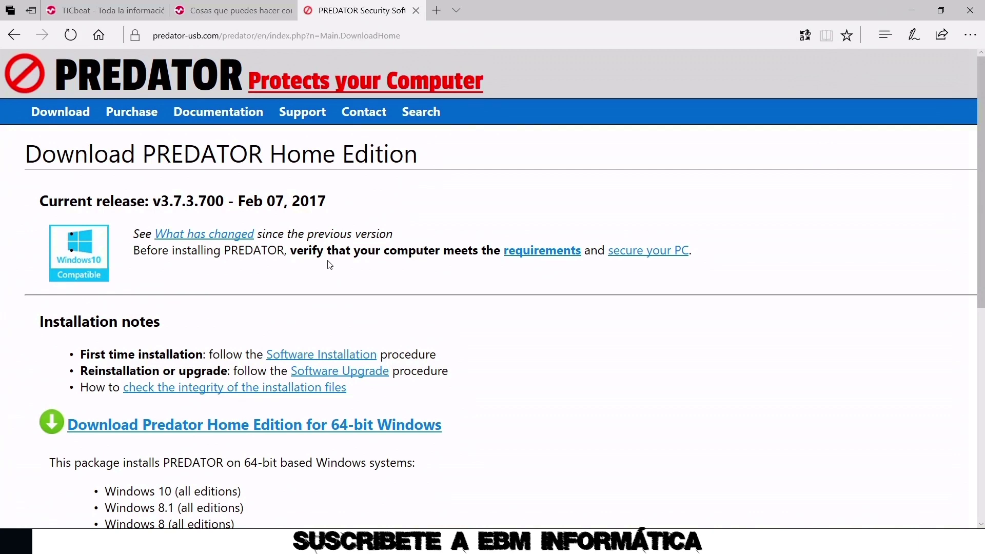
scroll(330, 264, "down", 3)
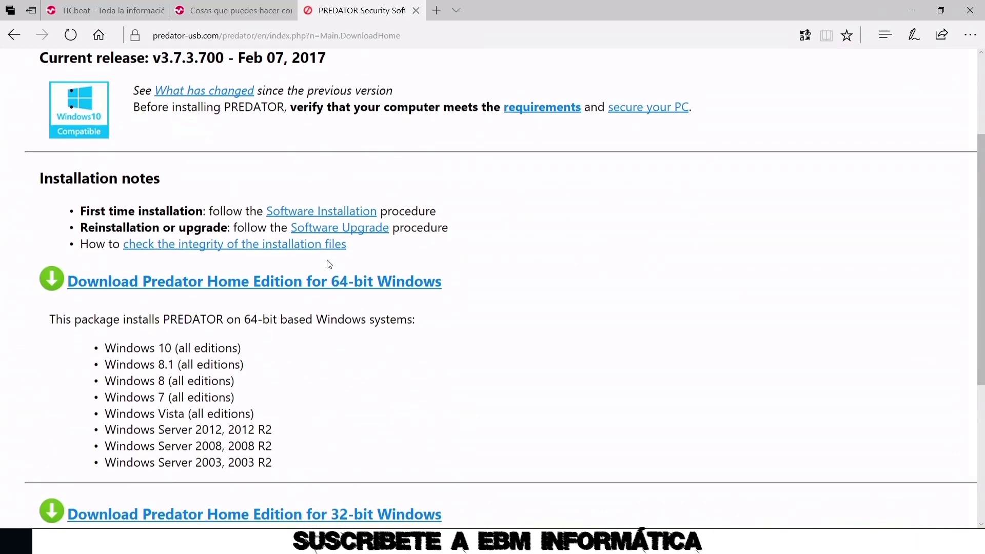
left_click(194, 284)
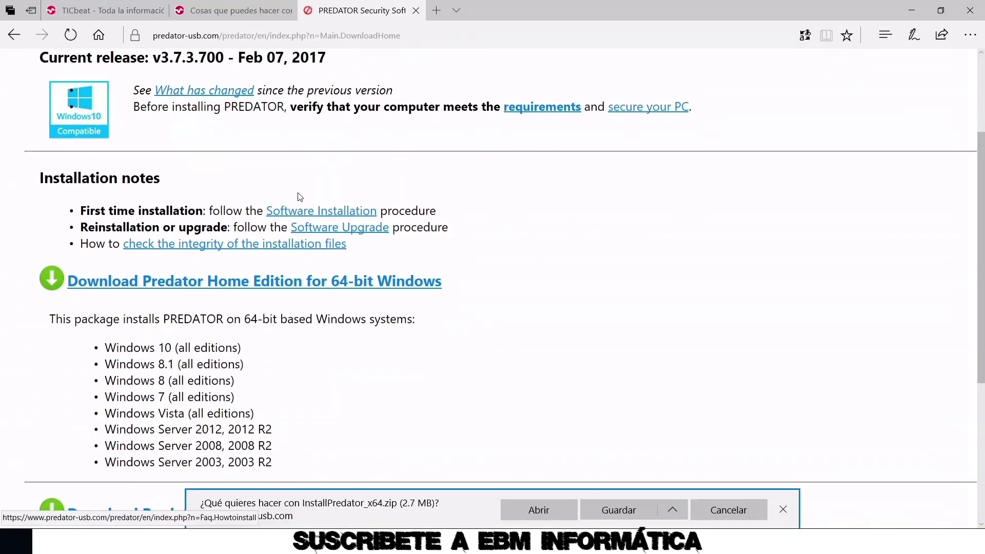
Open the downloaded zip in WinRAR and extract its files to Escritorio
left_click(519, 512)
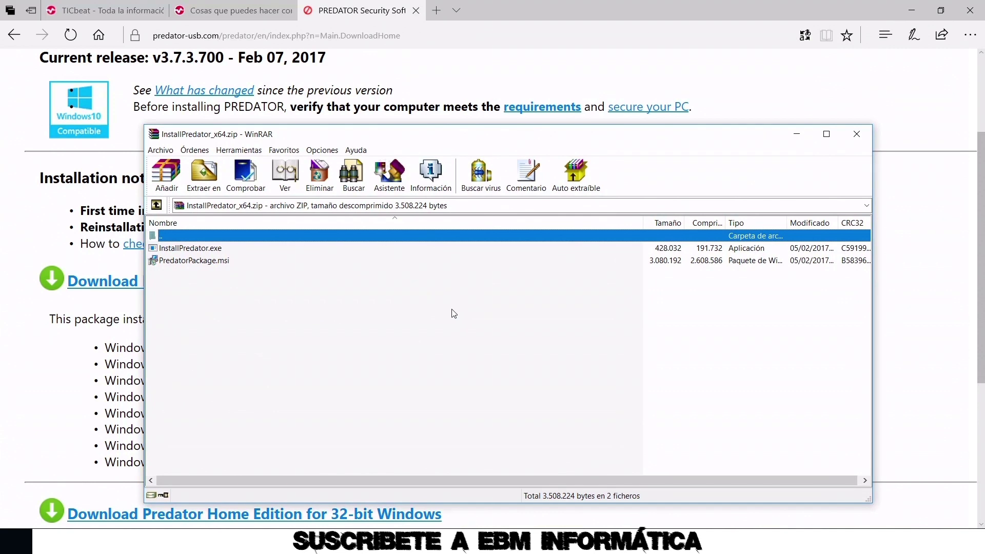
left_click(203, 177)
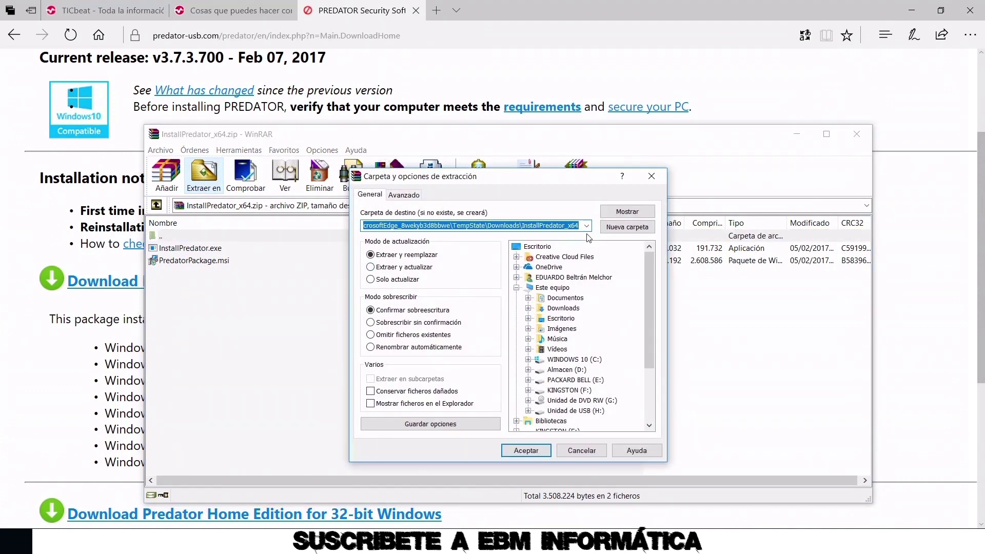
left_click(560, 319)
left_click(526, 450)
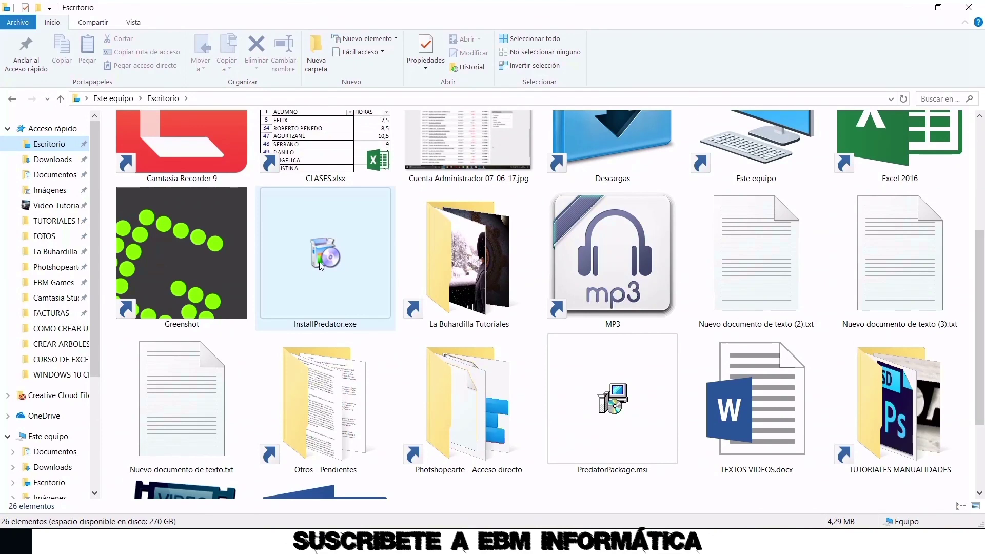
Run the extracted InstallPredator.exe, allowing it past the security warning
left_click(321, 265)
double_click(320, 266)
left_click(539, 285)
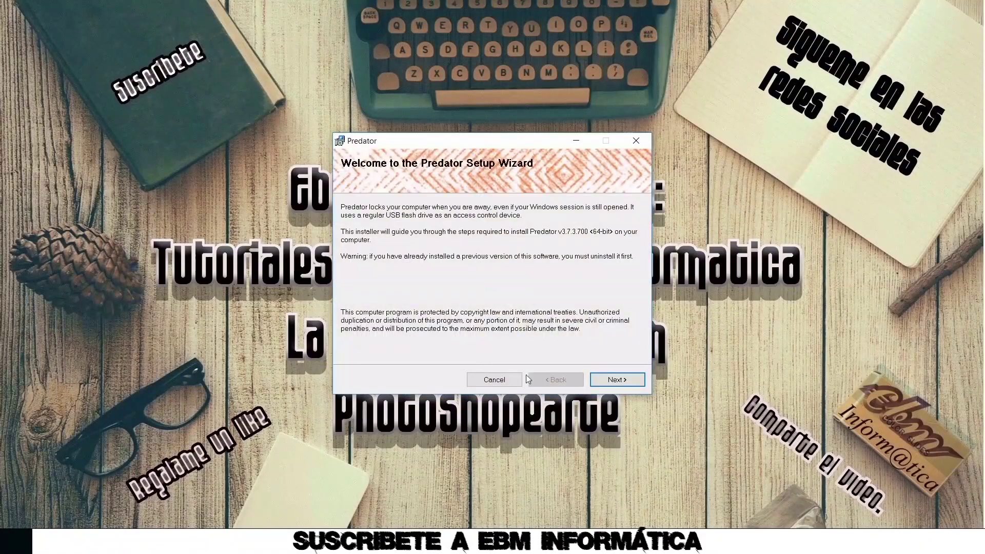
Accept the Predator license and install to the default C:\Program Files\Predator3\ folder without resetting old settings
left_click(613, 379)
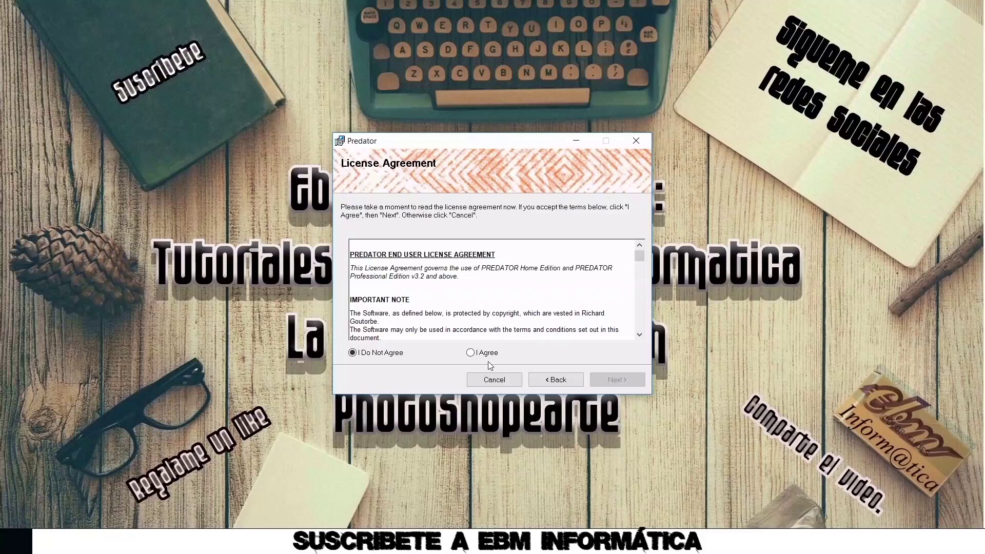
left_click(487, 354)
left_click(615, 379)
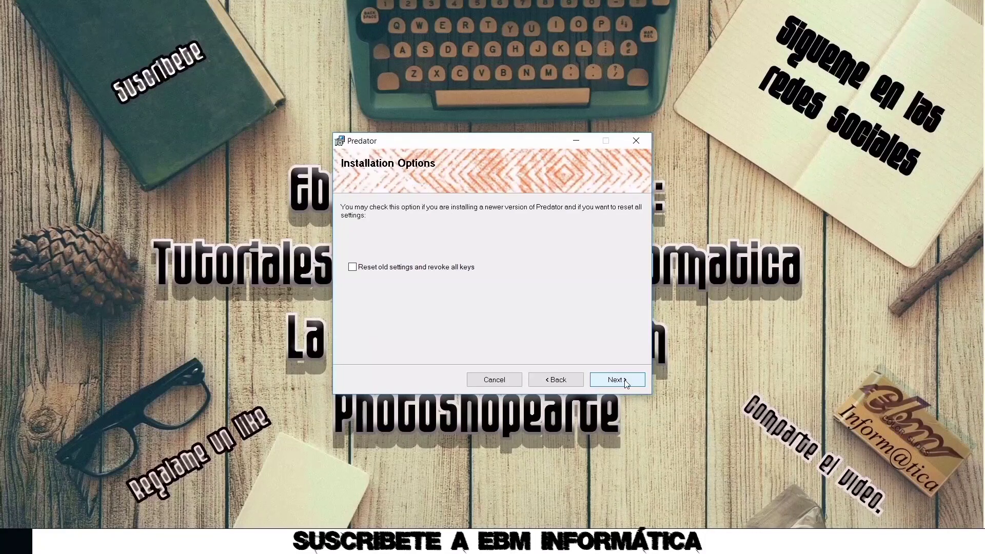
left_click(615, 379)
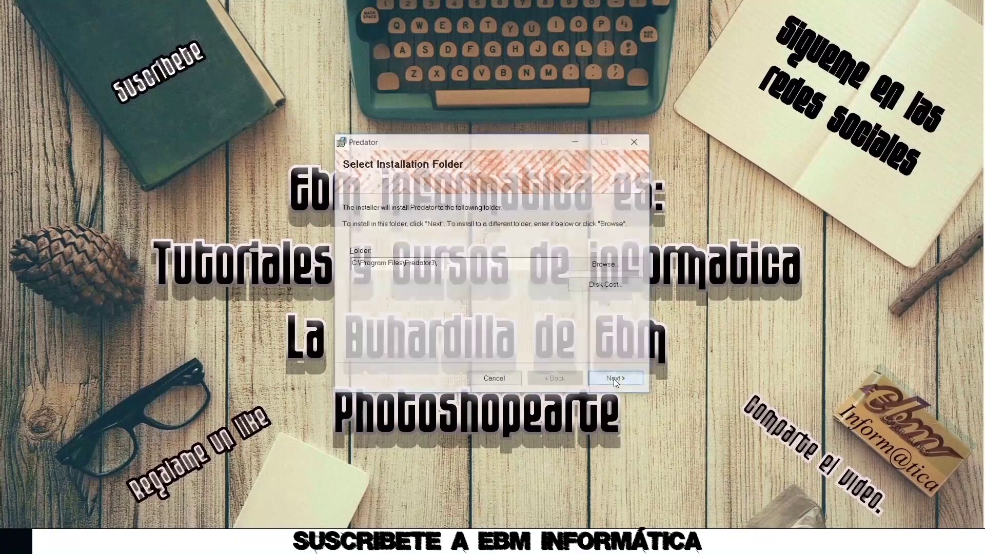
left_click(616, 380)
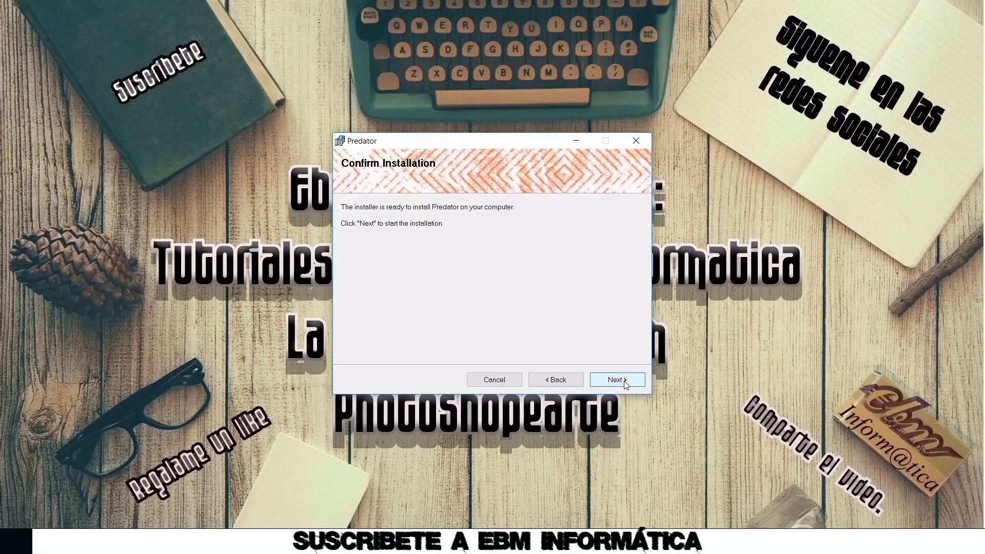
left_click(624, 382)
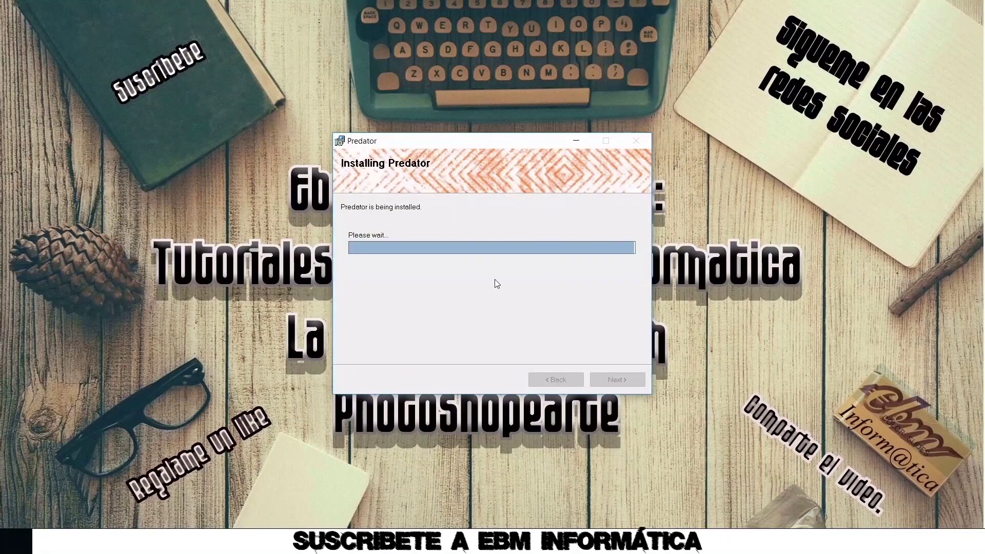